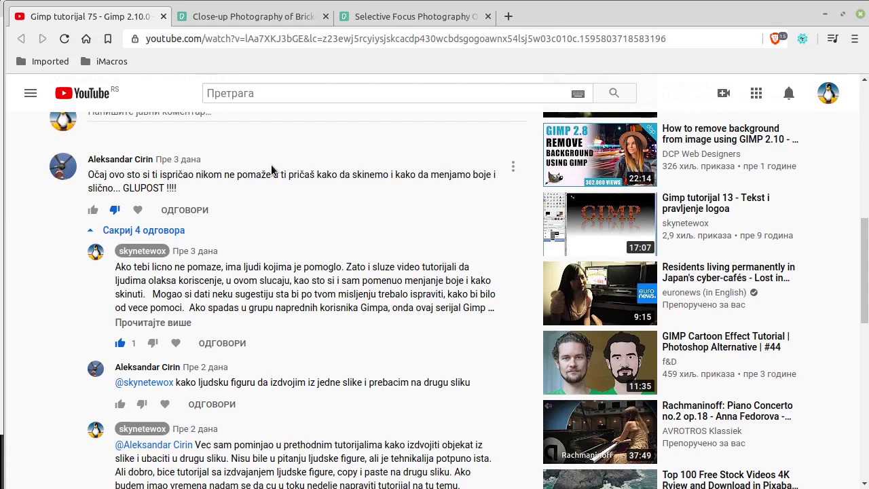
# In the YouTube thread, highlight and then deselect the reply about extracting a figure.
pyautogui.scroll(-2, 265, 189)
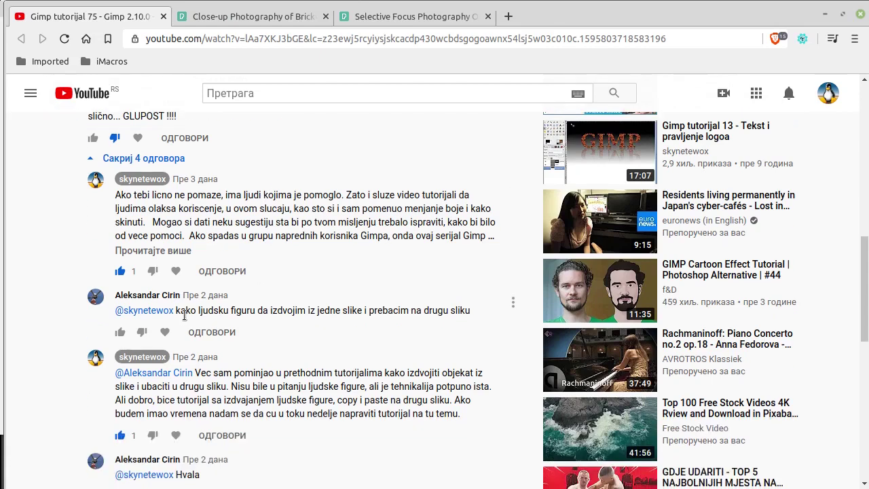
pyautogui.moveTo(186, 314); pyautogui.dragTo(446, 312)
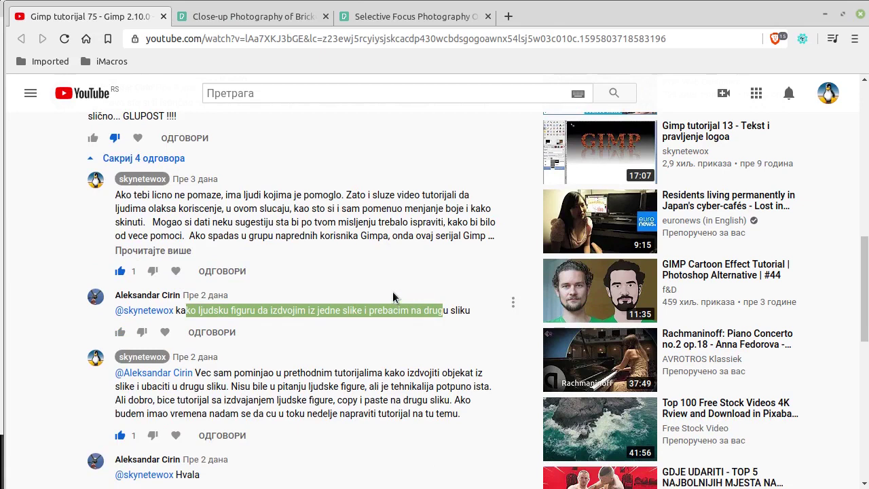
pyautogui.scroll(-1, 387, 304)
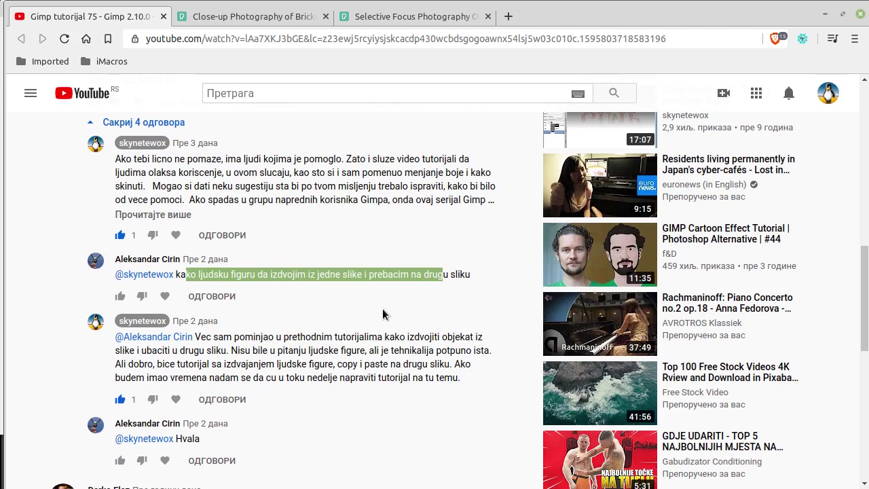
pyautogui.click(388, 342)
pyautogui.moveTo(306, 275)
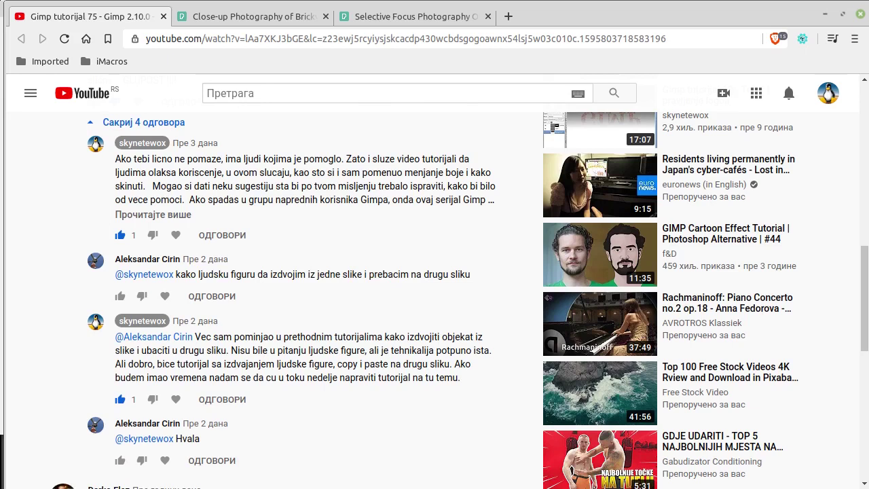
# Bring the GIMP window with the woman photo forward and view the About GIMP information.
pyautogui.click(217, 488)
pyautogui.click(429, 26)
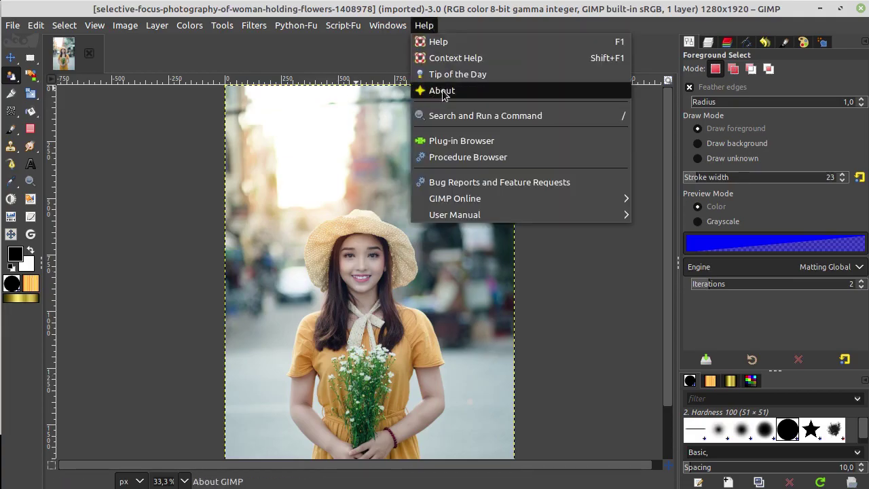
pyautogui.click(435, 89)
pyautogui.click(539, 392)
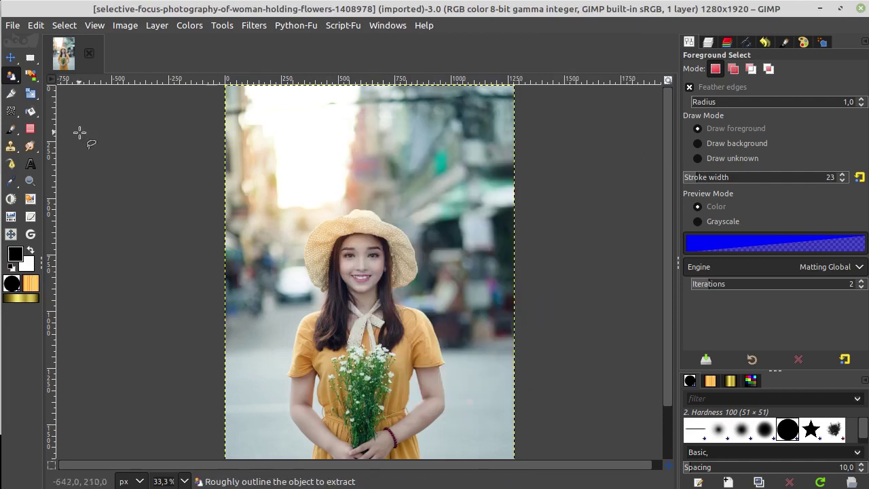
# Choose Foreground Select from the lasso tool group.
pyautogui.rightClick(6, 82)
pyautogui.click(70, 108)
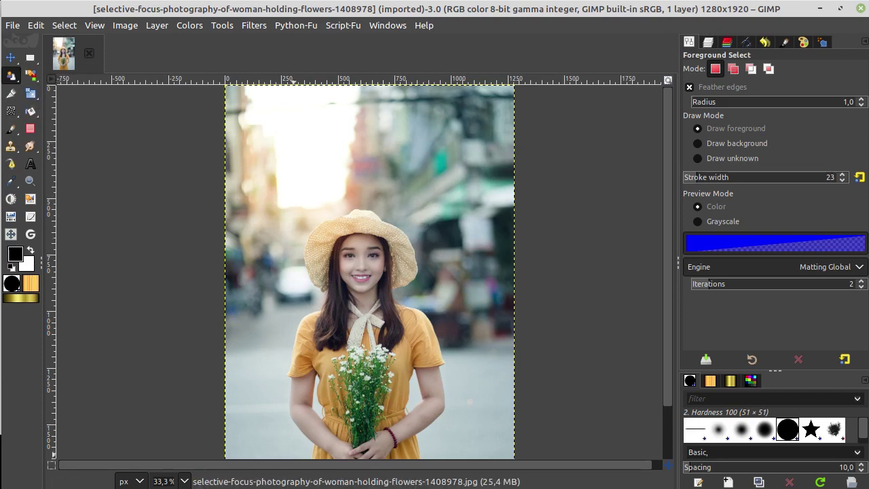
pyautogui.scroll(-3, 435, 288)
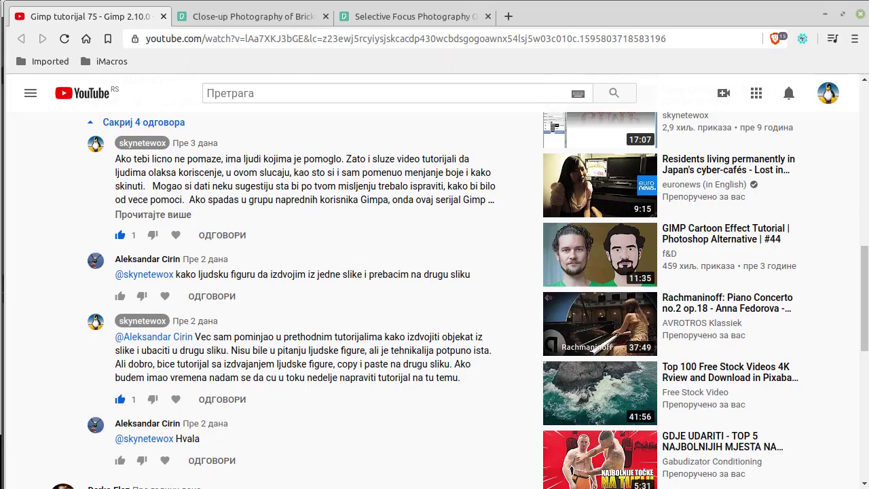
# Browse the woman-with-flowers photo page in Pexels, then return to the brown brick wall tab.
pyautogui.click(228, 18)
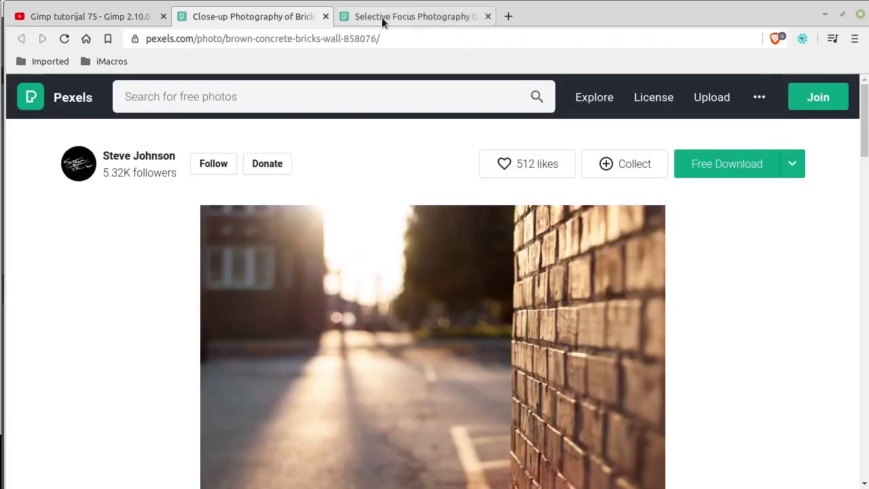
pyautogui.click(382, 17)
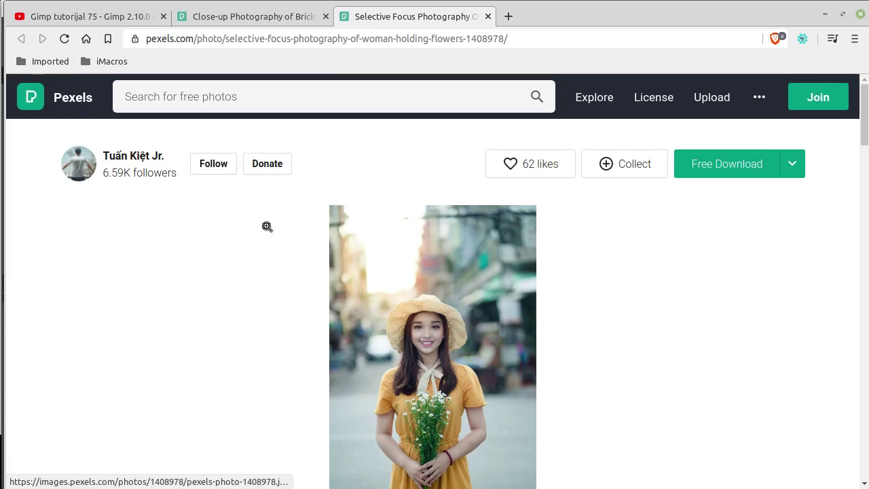
pyautogui.scroll(-1, 266, 226)
pyautogui.scroll(1, 267, 226)
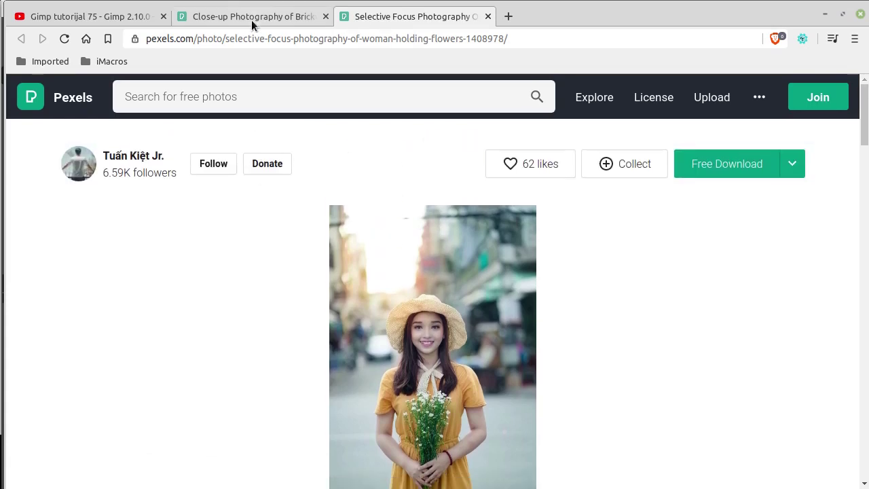
pyautogui.click(251, 20)
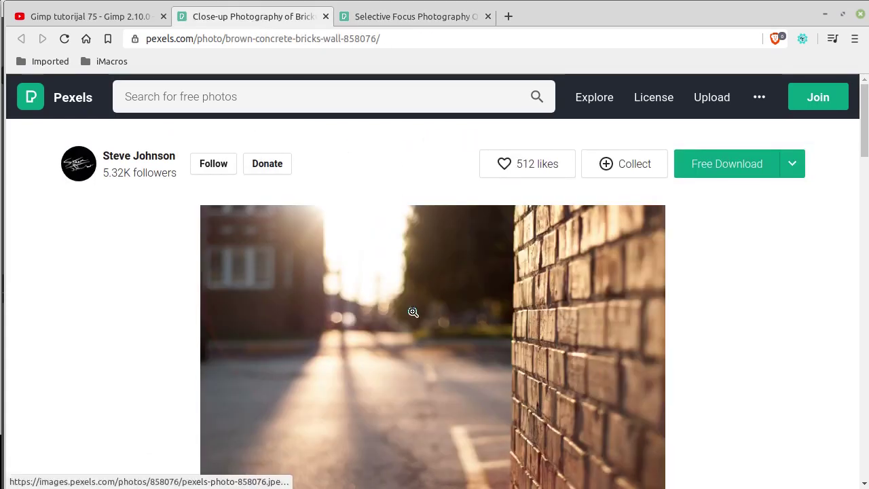
pyautogui.scroll(-1, 413, 313)
pyautogui.scroll(1, 405, 291)
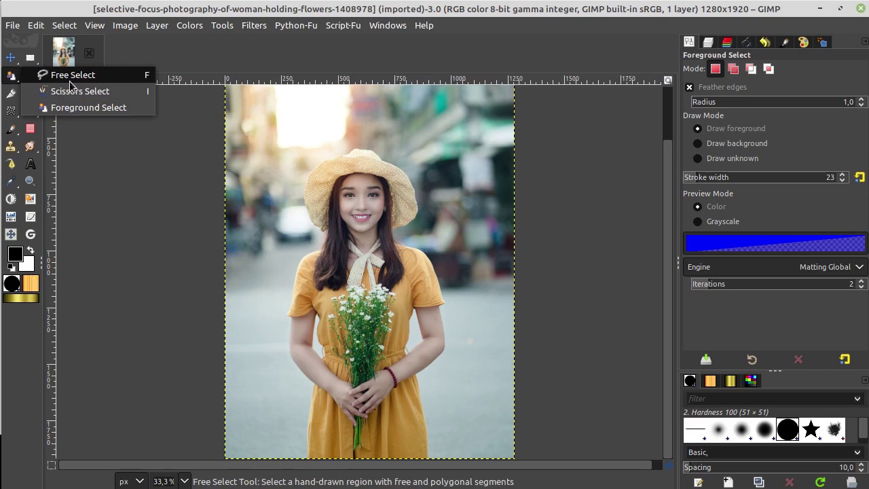
# Add a White (full opacity) mask to the woman photo layer, then select the layer itself.
pyautogui.click(98, 107)
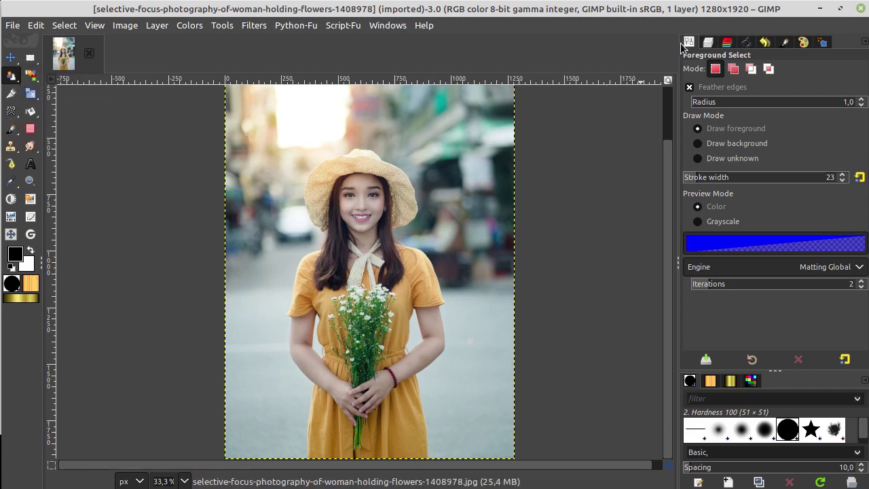
pyautogui.click(706, 40)
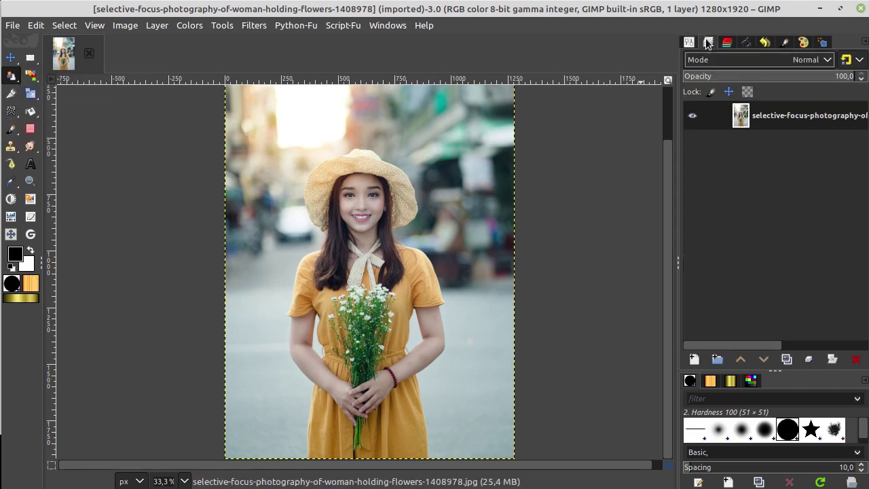
pyautogui.rightClick(785, 119)
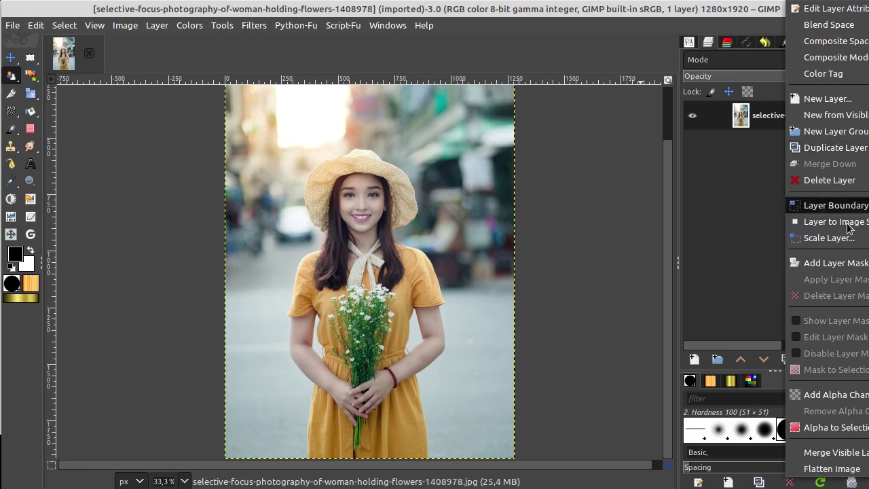
pyautogui.click(846, 263)
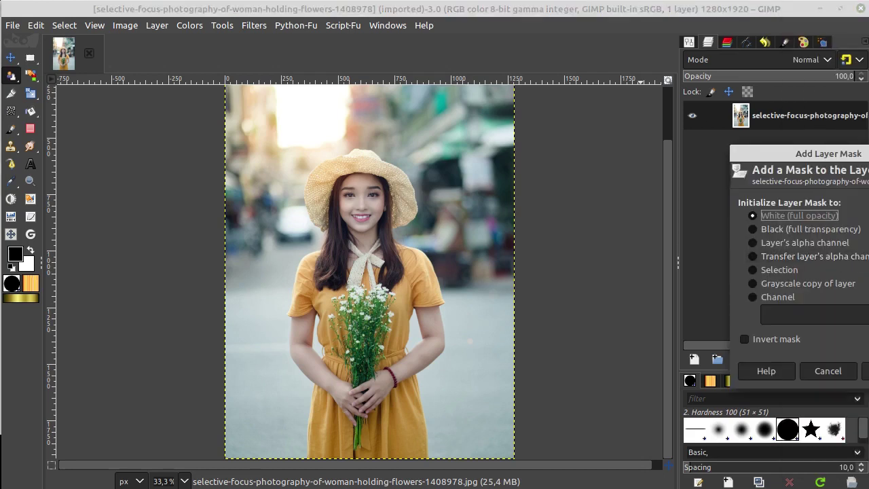
pyautogui.press('Return')
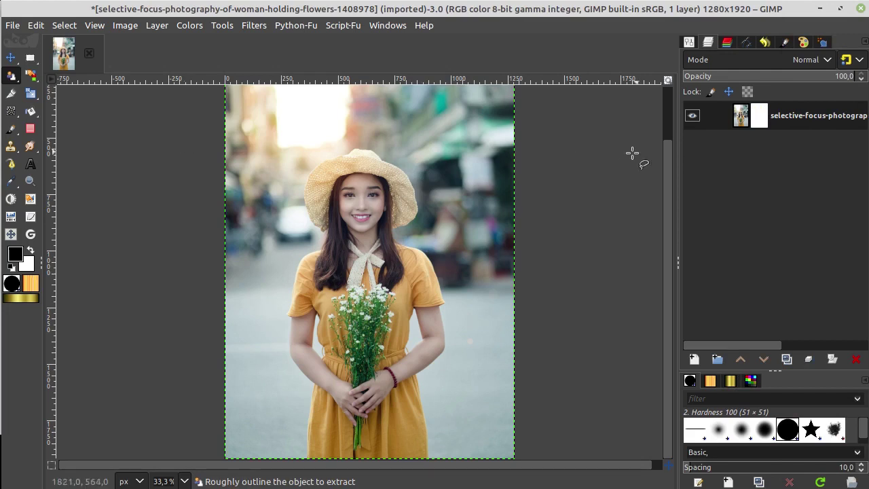
pyautogui.click(739, 118)
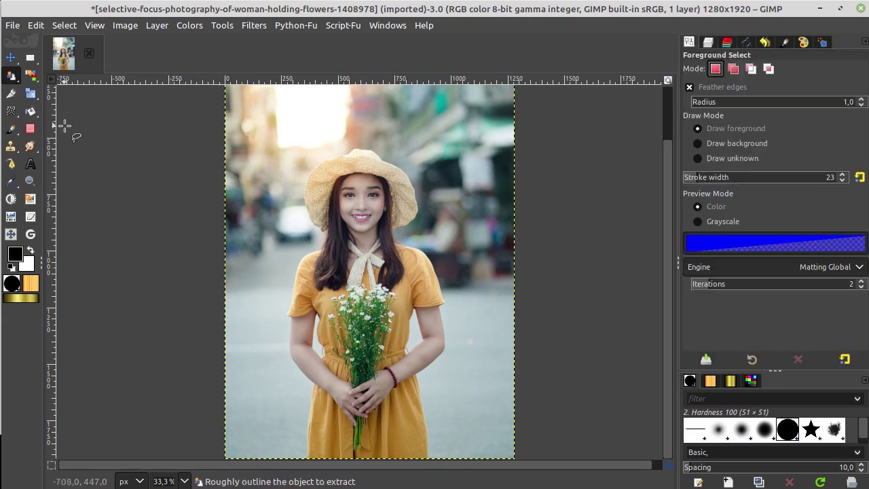
pyautogui.click(282, 166)
pyautogui.click(429, 122)
pyautogui.click(461, 256)
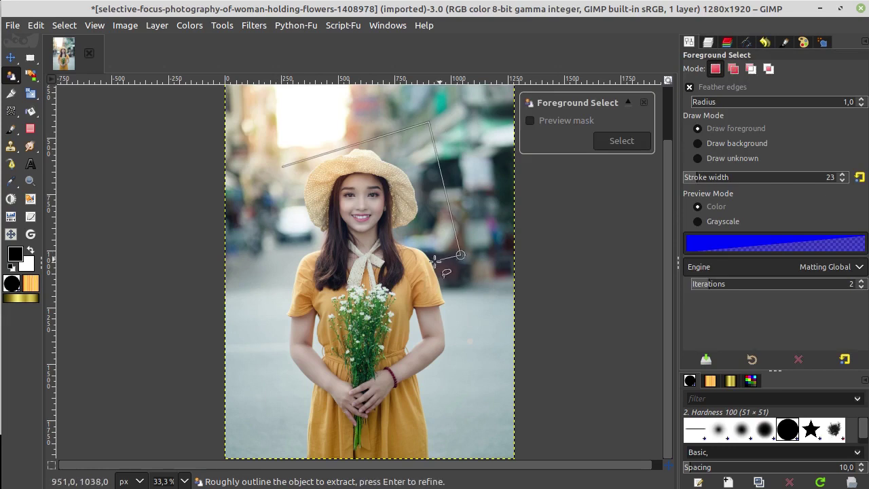
pyautogui.moveTo(311, 255)
pyautogui.mouseDown()
pyautogui.moveTo(391, 177)
pyautogui.moveTo(281, 190)
pyautogui.moveTo(262, 173)
pyautogui.moveTo(282, 165)
pyautogui.mouseUp()
pyautogui.press('Escape')
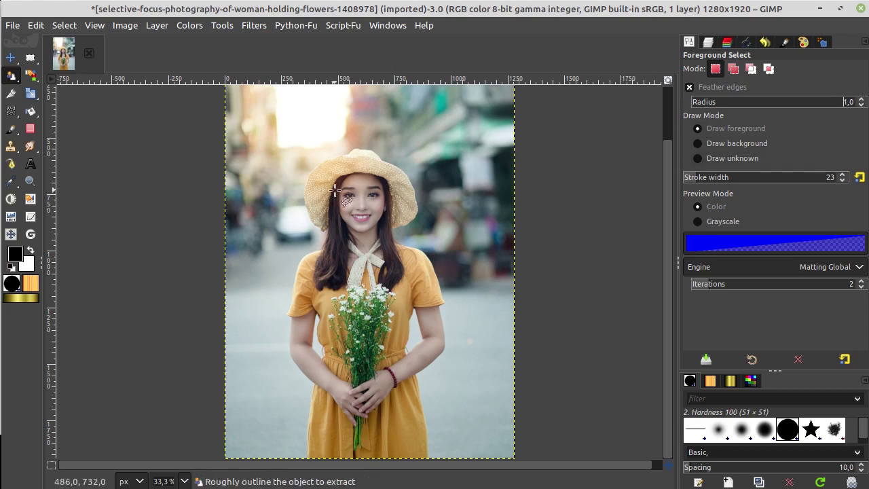
# Start the rough outline at the dress's bottom edge and trace up along the dress and arm.
pyautogui.scroll(1, 331, 322)
pyautogui.scroll(1, 424, 213)
pyautogui.scroll(-2, 421, 204)
pyautogui.hscroll(-1, 390, 306)
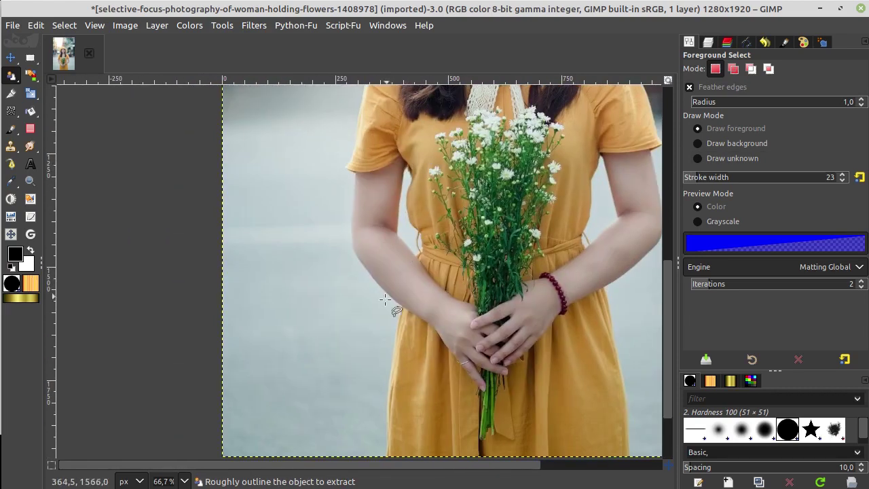
pyautogui.scroll(2, 384, 370)
pyautogui.hscroll(-1, 379, 378)
pyautogui.scroll(-3, 407, 305)
pyautogui.scroll(-2, 417, 301)
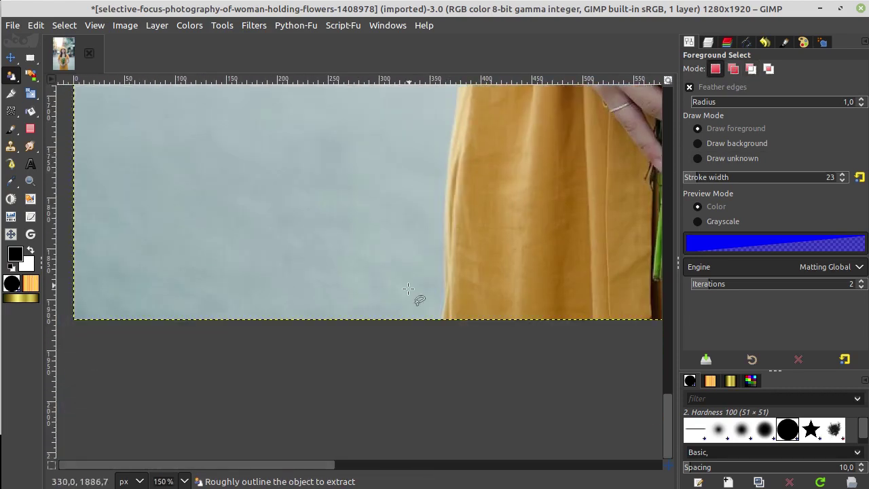
pyautogui.click(435, 331)
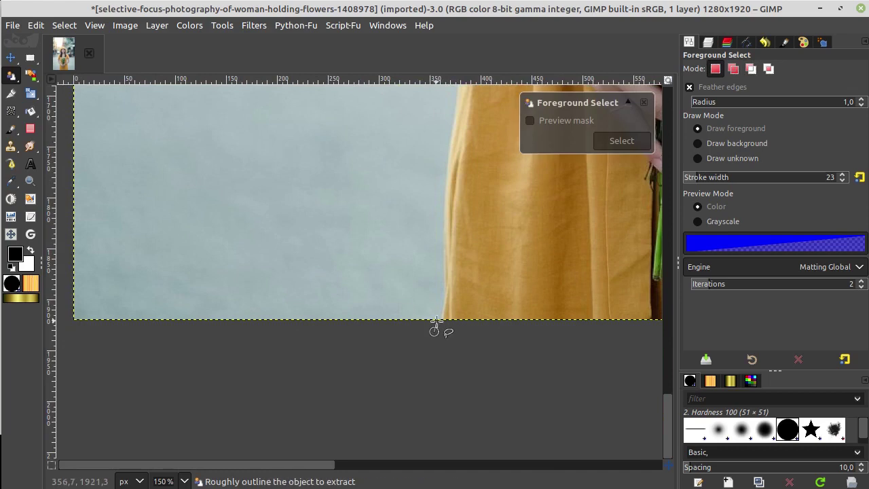
pyautogui.click(440, 294)
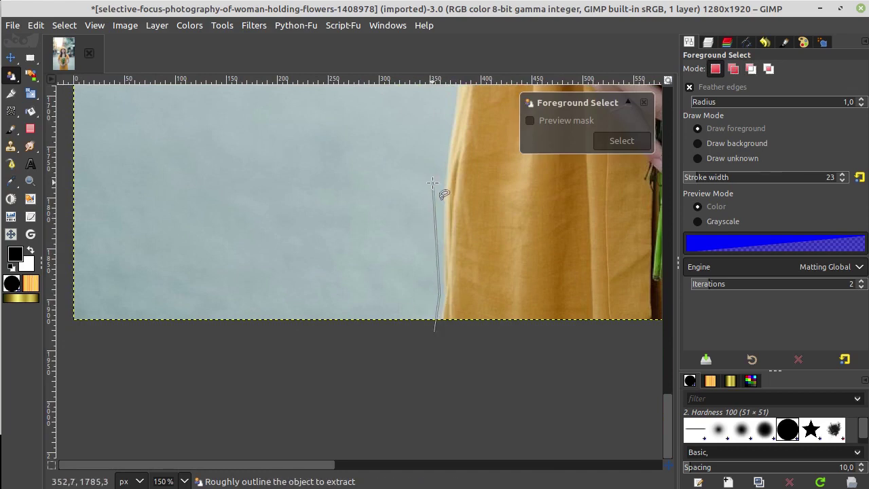
pyautogui.click(432, 179)
pyautogui.scroll(5, 380, 305)
pyautogui.hscroll(1, 380, 306)
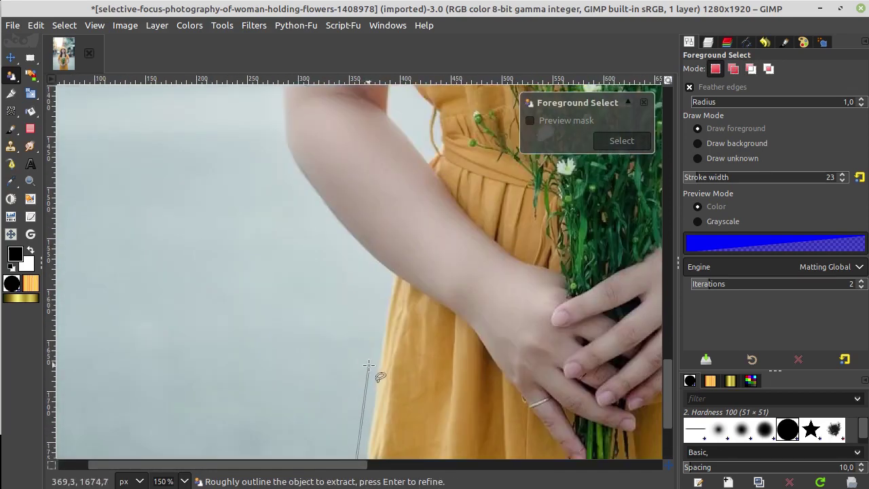
pyautogui.click(389, 278)
pyautogui.click(307, 196)
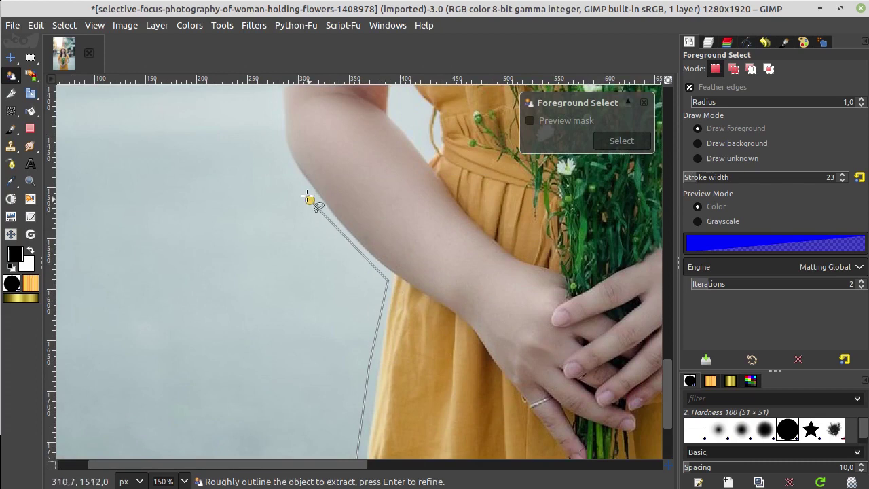
pyautogui.click(278, 150)
# Continue the outline past the elbow, sleeve, shoulder and hair to the hat brim.
pyautogui.scroll(5, 312, 204)
pyautogui.hscroll(-1, 313, 203)
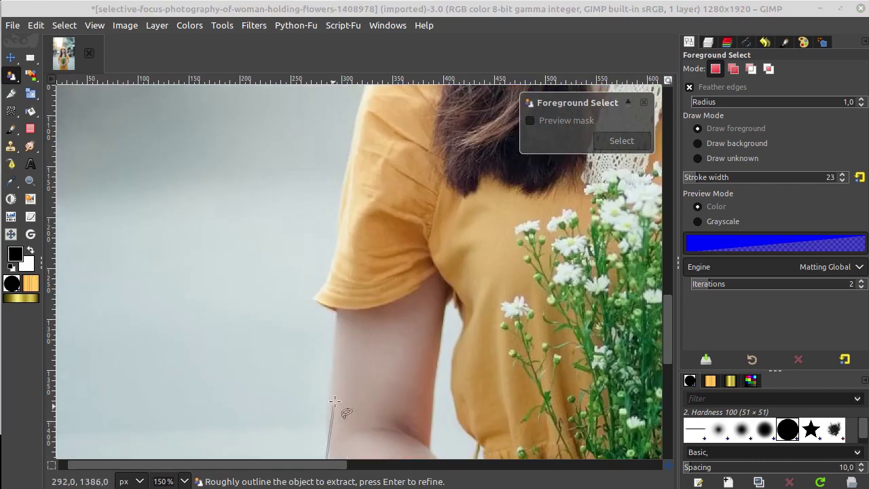
pyautogui.scroll(-5, 333, 394)
pyautogui.hscroll(-1, 333, 393)
pyautogui.click(350, 249)
pyautogui.click(324, 229)
pyautogui.click(338, 195)
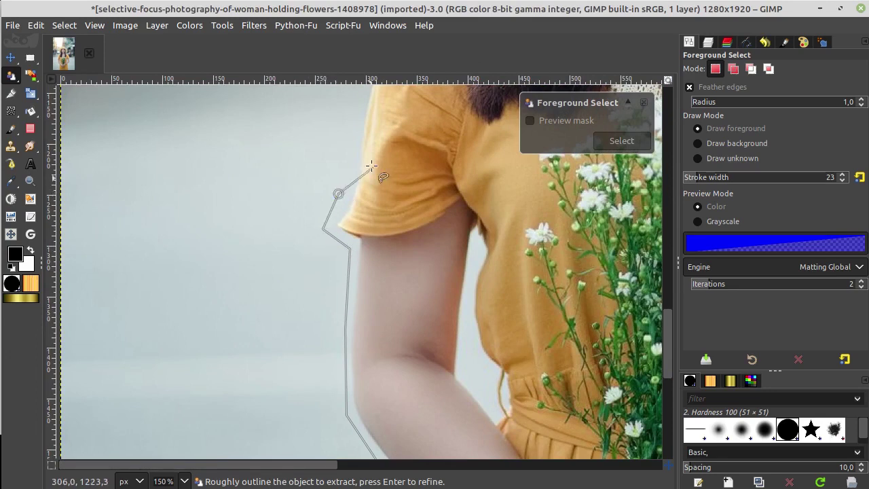
pyautogui.scroll(6, 338, 194)
pyautogui.hscroll(2, 338, 194)
pyautogui.click(326, 263)
pyautogui.click(349, 208)
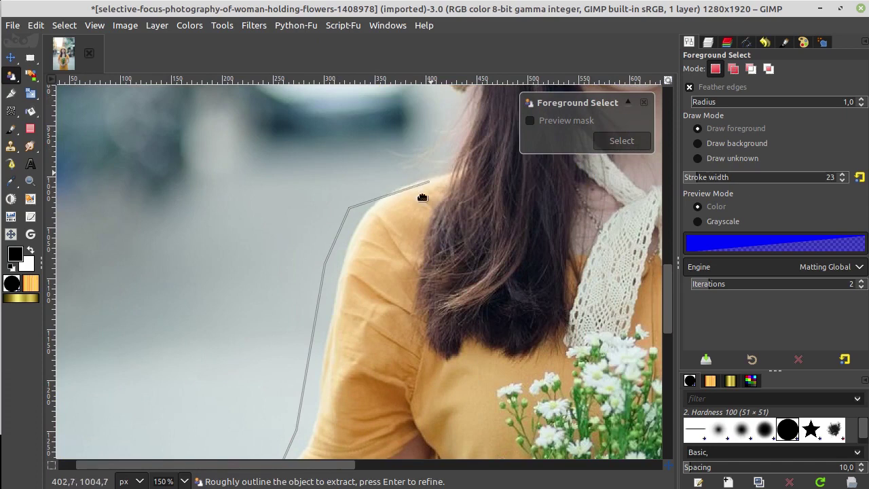
pyautogui.scroll(5, 421, 197)
pyautogui.hscroll(5, 421, 197)
pyautogui.click(320, 274)
pyautogui.click(344, 216)
pyautogui.click(319, 192)
pyautogui.click(273, 146)
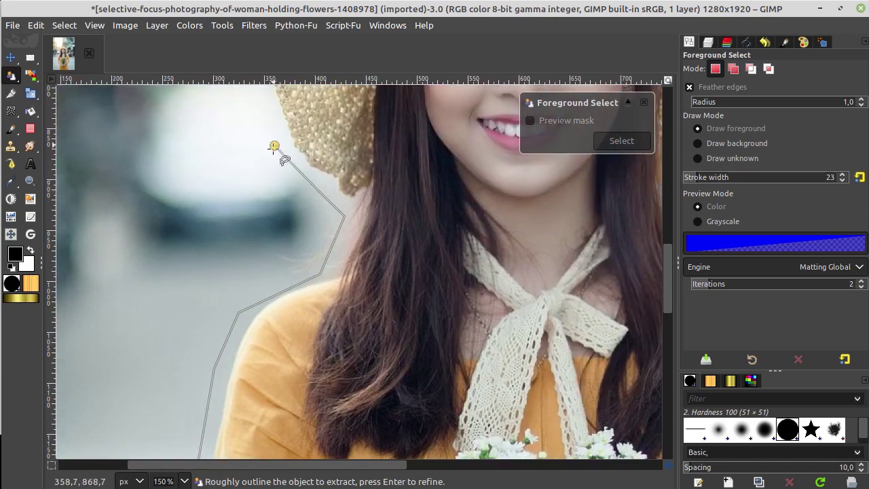
# Trace around the hat and along the image bottom, then close the outline at its start.
pyautogui.scroll(5, 273, 177)
pyautogui.hscroll(1, 274, 177)
pyautogui.click(223, 252)
pyautogui.click(222, 149)
pyautogui.scroll(5, 242, 203)
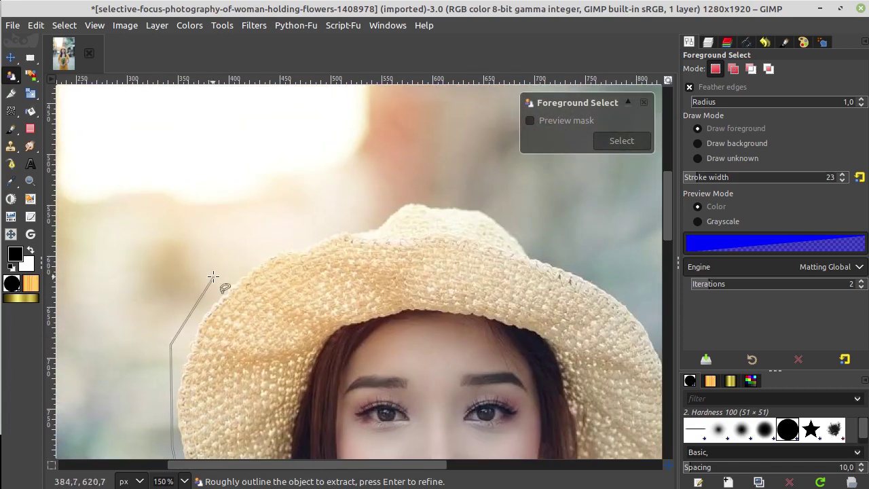
pyautogui.moveTo(215, 270)
pyautogui.mouseDown()
pyautogui.moveTo(379, 202)
pyautogui.moveTo(480, 191)
pyautogui.moveTo(618, 284)
pyautogui.mouseUp()
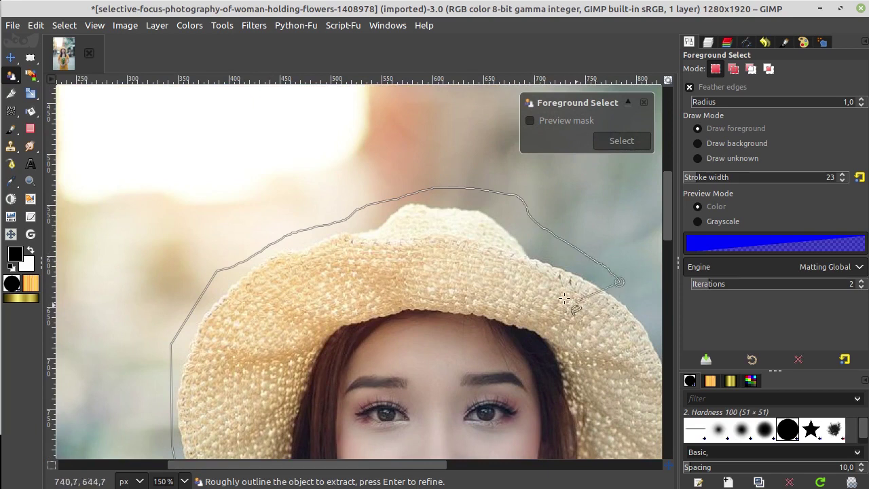
pyautogui.scroll(-10, 617, 283)
pyautogui.moveTo(660, 302); pyautogui.dragTo(543, 326)
pyautogui.click(180, 286)
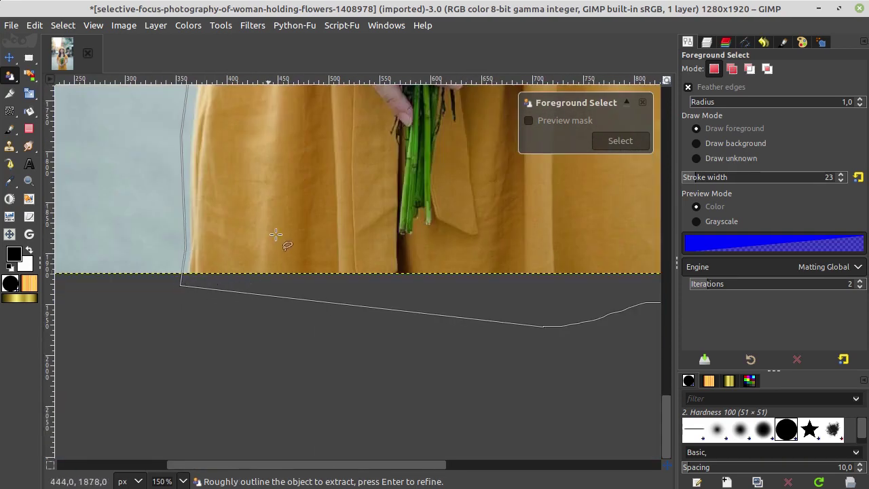
pyautogui.scroll(-2, 292, 231)
pyautogui.scroll(-3, 354, 204)
pyautogui.scroll(5, 394, 186)
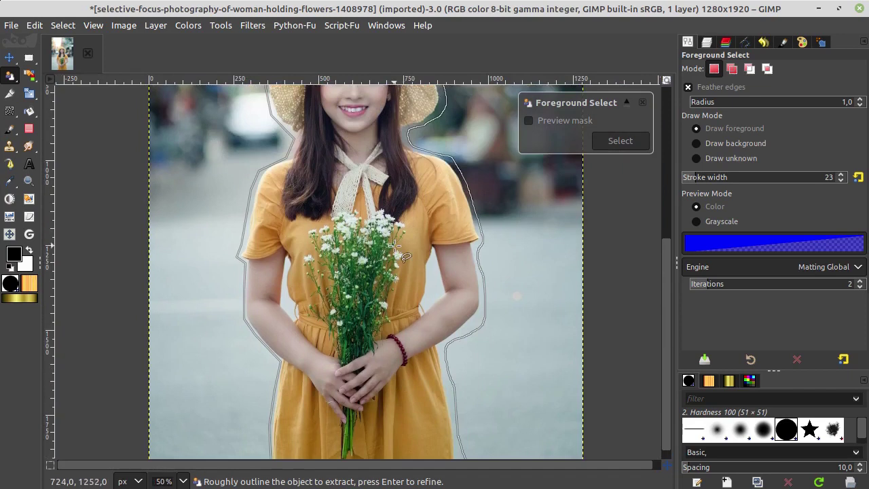
# Accept the outline so the background tints blue, and set the stroke width to 107.
pyautogui.press('Return')
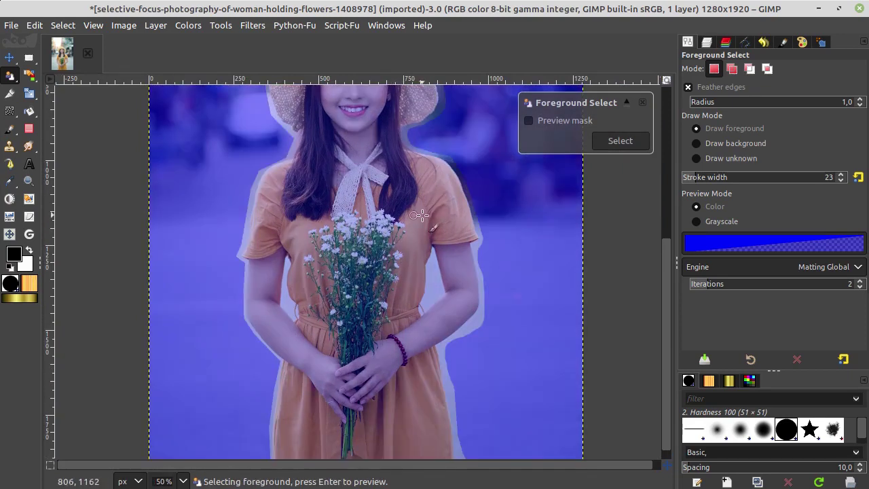
pyautogui.scroll(2, 402, 304)
pyautogui.hscroll(1, 402, 304)
pyautogui.scroll(3, 425, 329)
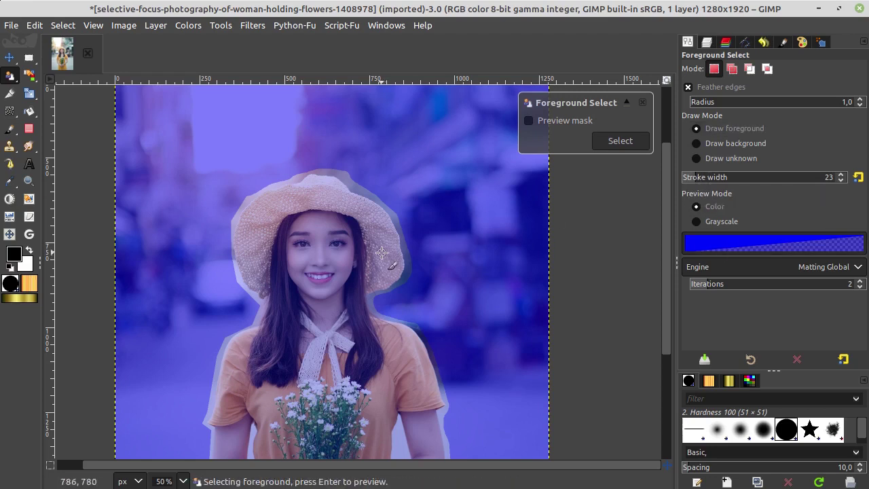
pyautogui.press(']')
pyautogui.press(']')
pyautogui.press(']')
pyautogui.press('[')
pyautogui.press('[')
pyautogui.press('[')
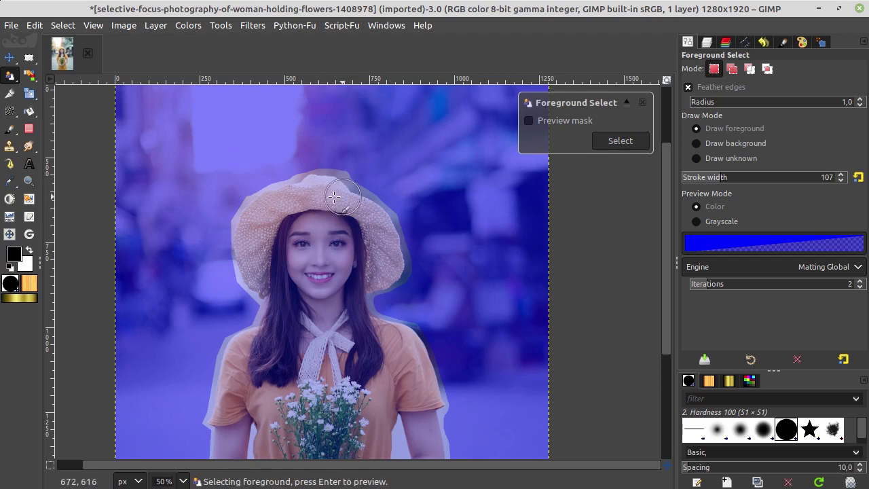
# Paint foreground strokes over the hat, face, bow, upper body, hands and dress.
pyautogui.moveTo(318, 196)
pyautogui.mouseDown()
pyautogui.moveTo(258, 231)
pyautogui.moveTo(256, 245)
pyautogui.moveTo(285, 283)
pyautogui.moveTo(277, 341)
pyautogui.moveTo(359, 353)
pyautogui.moveTo(341, 299)
pyautogui.moveTo(349, 283)
pyautogui.moveTo(381, 266)
pyautogui.moveTo(386, 246)
pyautogui.moveTo(332, 205)
pyautogui.moveTo(347, 250)
pyautogui.moveTo(281, 233)
pyautogui.moveTo(315, 253)
pyautogui.moveTo(310, 275)
pyautogui.moveTo(330, 276)
pyautogui.moveTo(311, 325)
pyautogui.moveTo(333, 340)
pyautogui.moveTo(326, 291)
pyautogui.mouseUp()
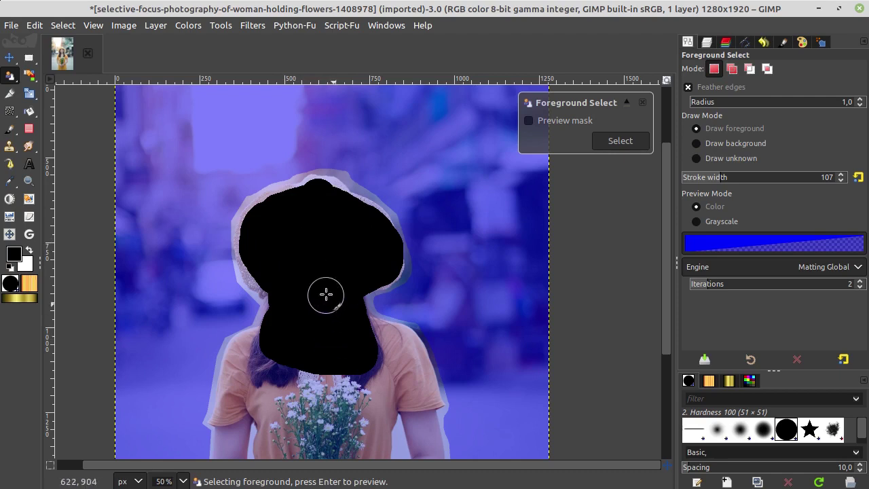
pyautogui.scroll(-5, 366, 339)
pyautogui.hscroll(2, 367, 340)
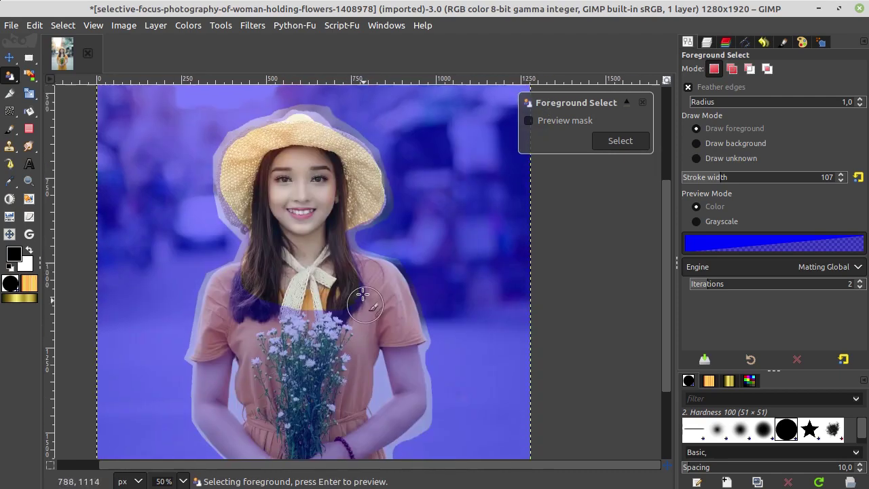
pyautogui.scroll(3, 299, 187)
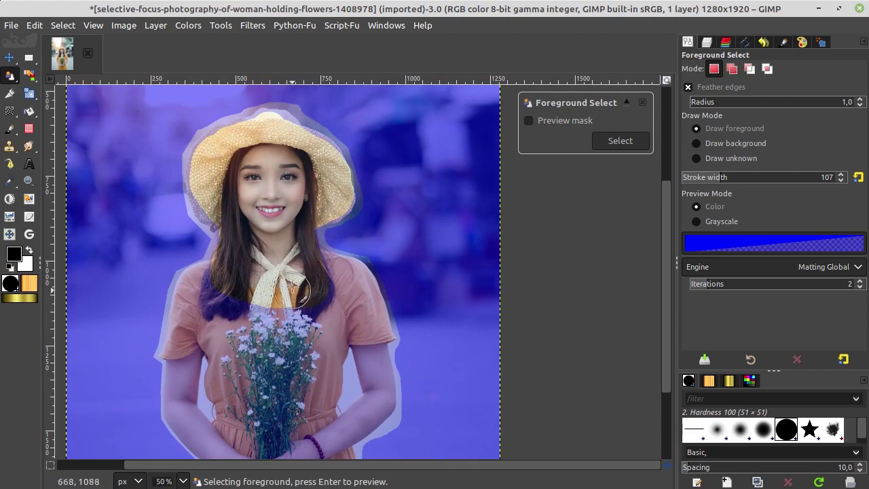
pyautogui.scroll(-2, 311, 306)
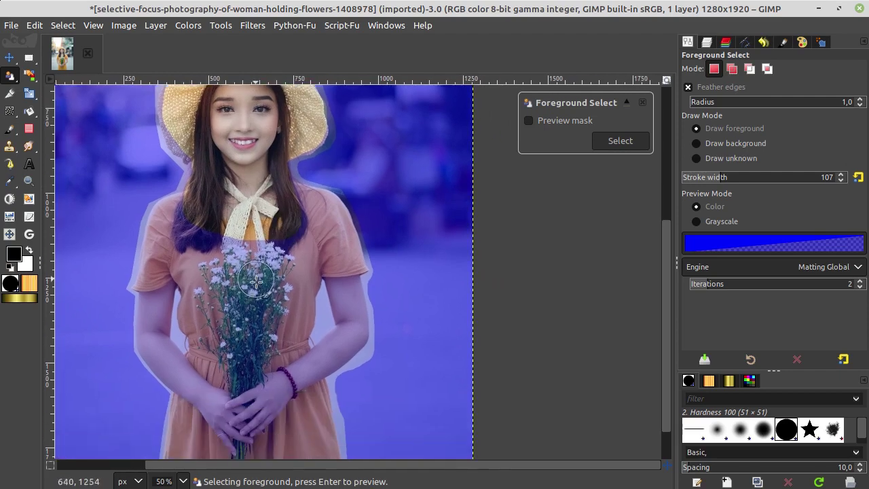
pyautogui.moveTo(283, 201)
pyautogui.mouseDown()
pyautogui.moveTo(339, 252)
pyautogui.moveTo(314, 256)
pyautogui.moveTo(302, 271)
pyautogui.moveTo(288, 396)
pyautogui.moveTo(260, 405)
pyautogui.moveTo(262, 311)
pyautogui.moveTo(288, 246)
pyautogui.moveTo(305, 235)
pyautogui.moveTo(263, 196)
pyautogui.moveTo(258, 250)
pyautogui.moveTo(247, 226)
pyautogui.moveTo(195, 235)
pyautogui.moveTo(184, 211)
pyautogui.moveTo(169, 229)
pyautogui.moveTo(171, 250)
pyautogui.moveTo(196, 276)
pyautogui.moveTo(238, 275)
pyautogui.moveTo(237, 407)
pyautogui.moveTo(239, 386)
pyautogui.moveTo(210, 295)
pyautogui.moveTo(198, 311)
pyautogui.moveTo(210, 333)
pyautogui.moveTo(199, 384)
pyautogui.moveTo(207, 407)
pyautogui.moveTo(213, 394)
pyautogui.moveTo(211, 439)
pyautogui.moveTo(290, 442)
pyautogui.moveTo(262, 430)
pyautogui.mouseUp()
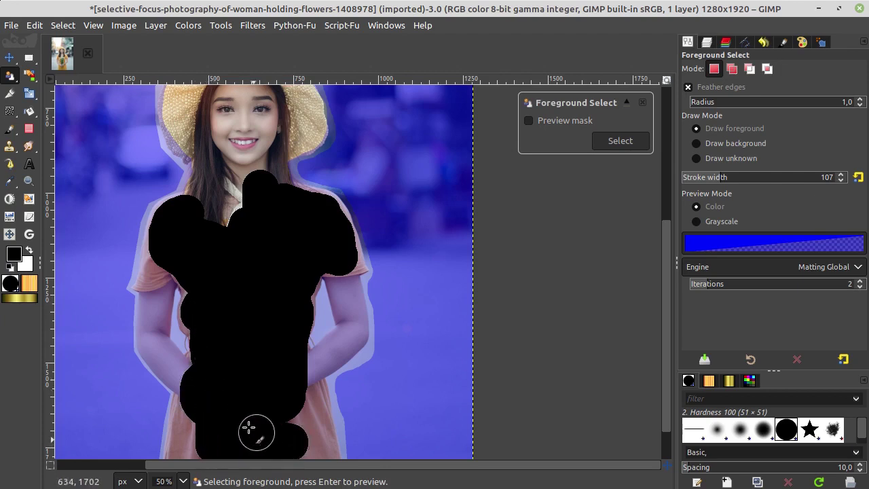
pyautogui.scroll(-1, 332, 346)
pyautogui.scroll(-1, 317, 352)
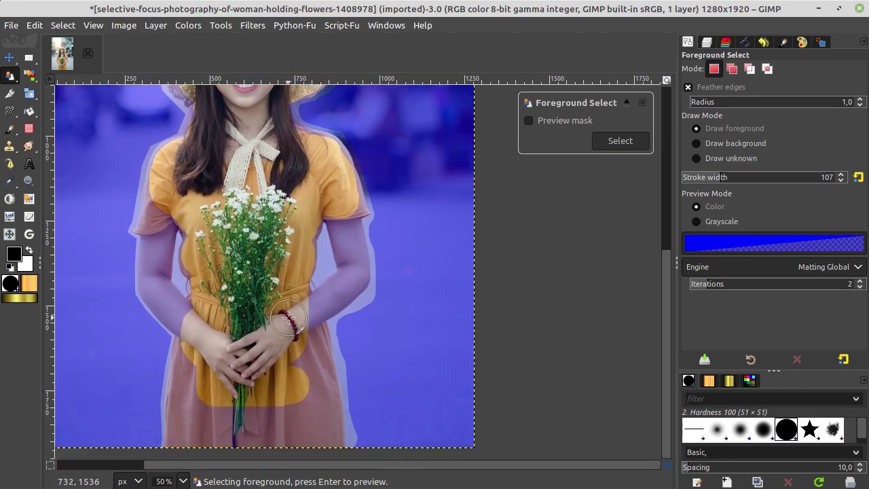
pyautogui.moveTo(197, 353)
pyautogui.mouseDown()
pyautogui.moveTo(186, 431)
pyautogui.moveTo(322, 445)
pyautogui.moveTo(320, 384)
pyautogui.moveTo(301, 308)
pyautogui.moveTo(245, 316)
pyautogui.moveTo(204, 366)
pyautogui.moveTo(256, 342)
pyautogui.moveTo(285, 355)
pyautogui.moveTo(302, 439)
pyautogui.moveTo(269, 363)
pyautogui.moveTo(259, 427)
pyautogui.moveTo(221, 401)
pyautogui.moveTo(252, 419)
pyautogui.moveTo(235, 406)
pyautogui.mouseUp()
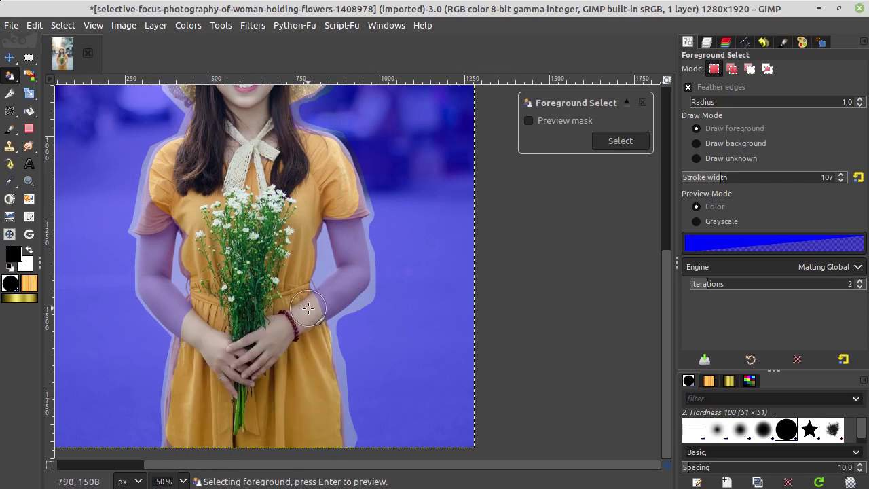
# Lower the stroke width to 71 and paint the right arm and sleeve as foreground.
pyautogui.press('[')
pyautogui.press('[')
pyautogui.press('[')
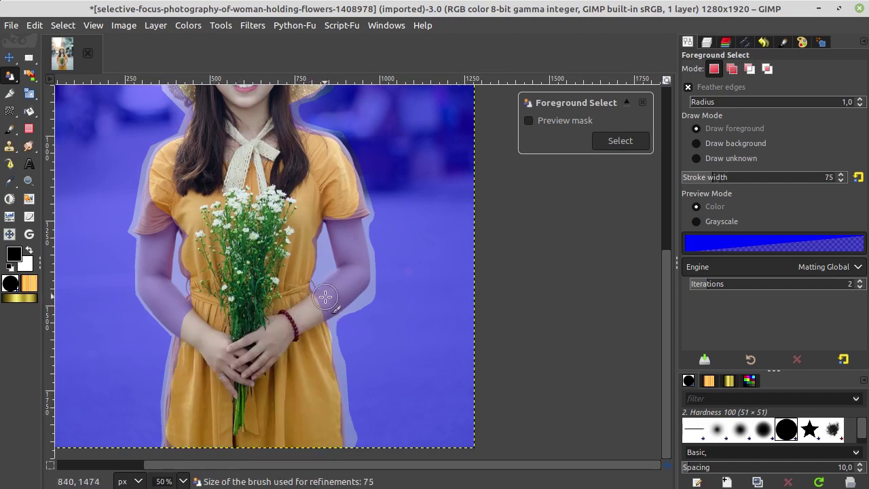
pyautogui.moveTo(321, 302); pyautogui.dragTo(340, 286)
pyautogui.moveTo(346, 247)
pyautogui.mouseDown()
pyautogui.moveTo(347, 212)
pyautogui.moveTo(353, 294)
pyautogui.mouseUp()
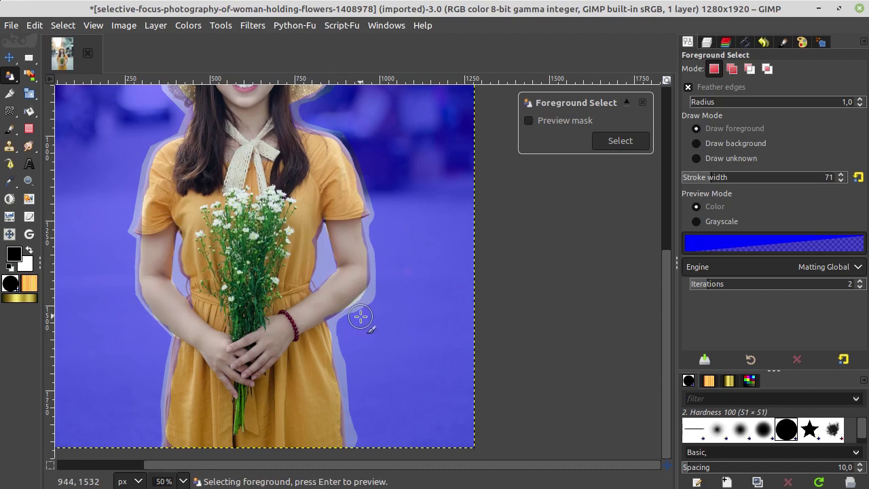
pyautogui.scroll(3, 361, 317)
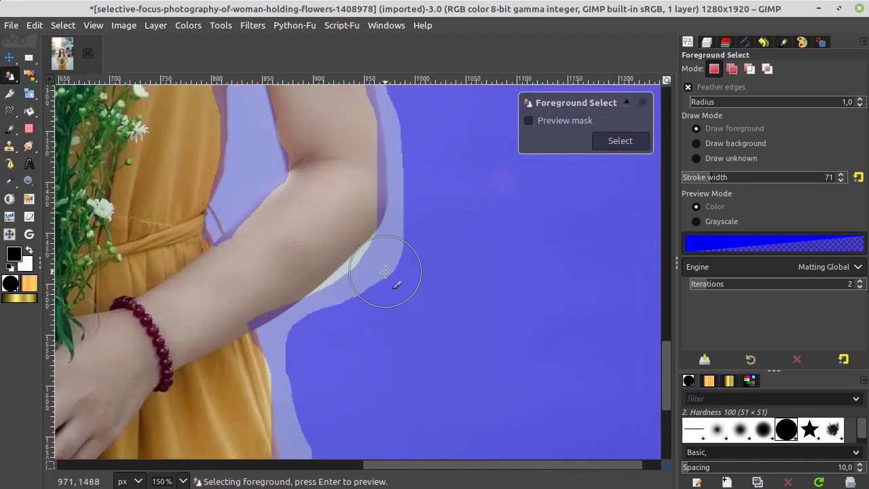
pyautogui.scroll(5, 349, 193)
pyautogui.hscroll(-2, 349, 193)
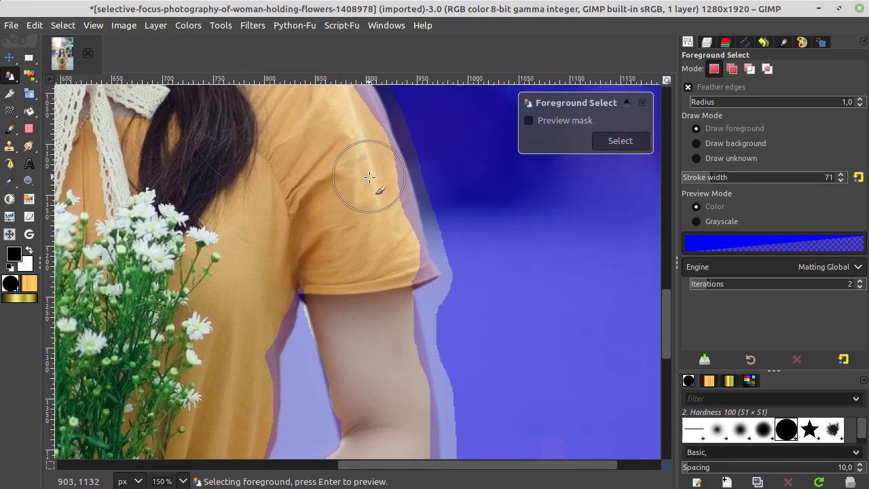
pyautogui.moveTo(369, 178); pyautogui.dragTo(381, 239)
pyautogui.scroll(-2, 383, 241)
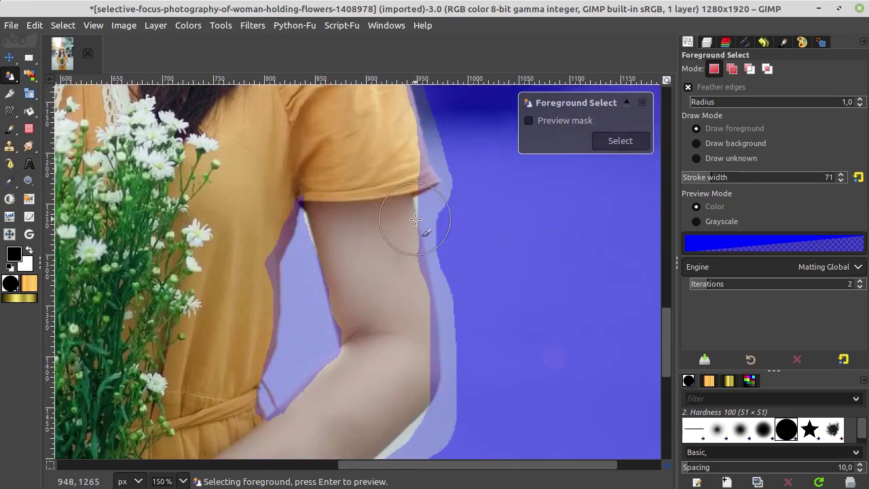
pyautogui.scroll(3, 360, 190)
# Switch to Draw background and paint beside the elbow and up the arm's outer edge.
pyautogui.click(700, 143)
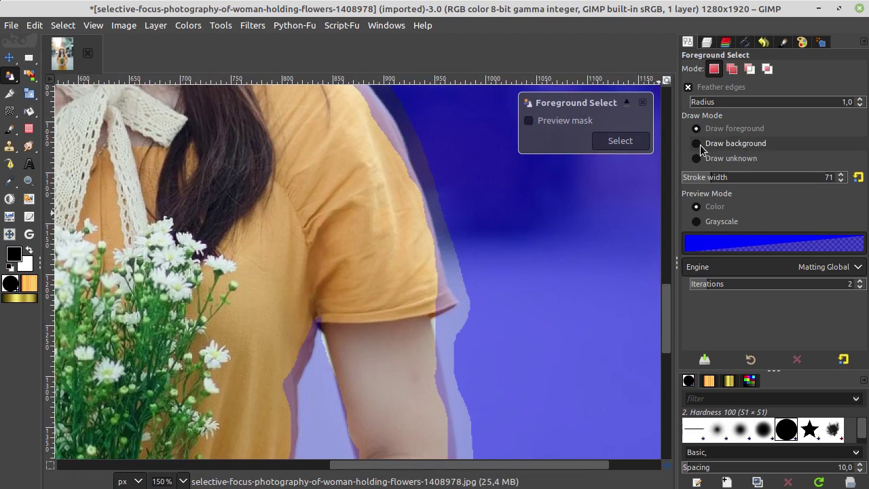
pyautogui.scroll(-1, 565, 300)
pyautogui.scroll(-2, 495, 204)
pyautogui.hscroll(2, 495, 203)
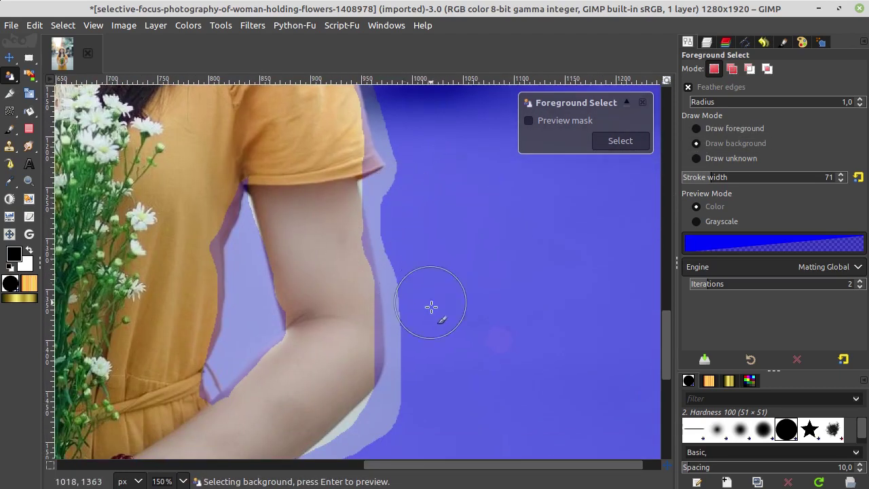
pyautogui.scroll(-2, 441, 271)
pyautogui.moveTo(396, 382)
pyautogui.mouseDown()
pyautogui.moveTo(356, 411)
pyautogui.moveTo(432, 322)
pyautogui.mouseUp()
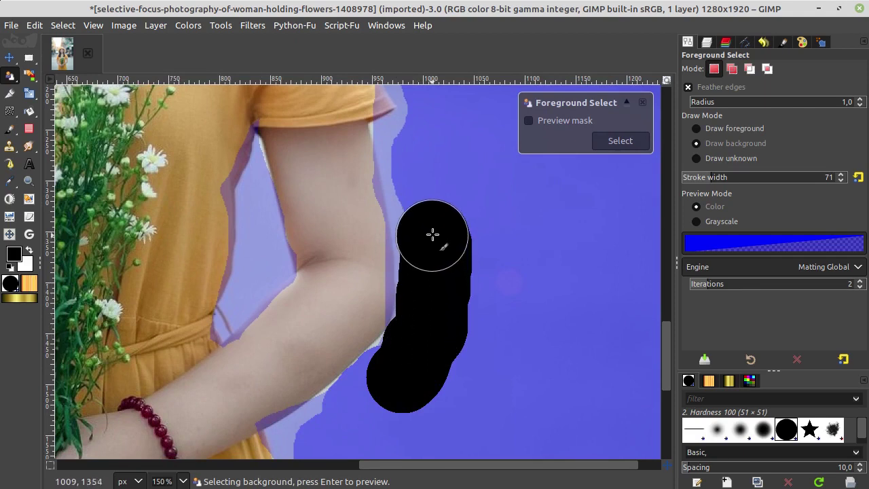
pyautogui.moveTo(432, 322); pyautogui.dragTo(426, 178)
# Reduce the stroke width to 11, 9, then 5, painting the narrow gaps beside the upper arm.
pyautogui.press('[')
pyautogui.press('[')
pyautogui.press('[')
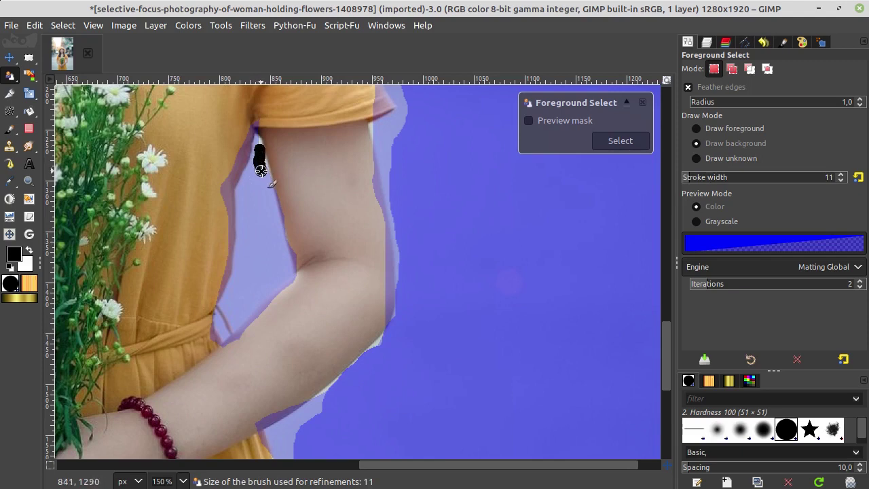
pyautogui.moveTo(265, 207); pyautogui.dragTo(266, 208)
pyautogui.press(']')
pyautogui.press(']')
pyautogui.press(']')
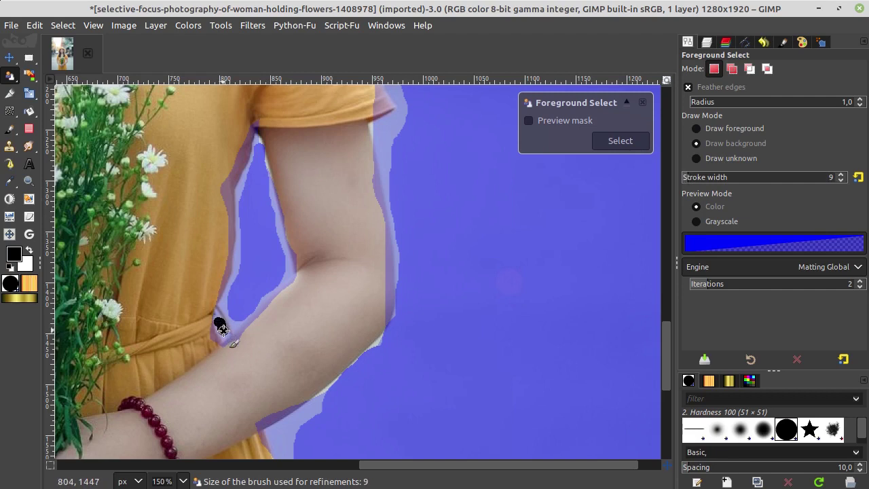
pyautogui.moveTo(220, 325); pyautogui.dragTo(309, 198)
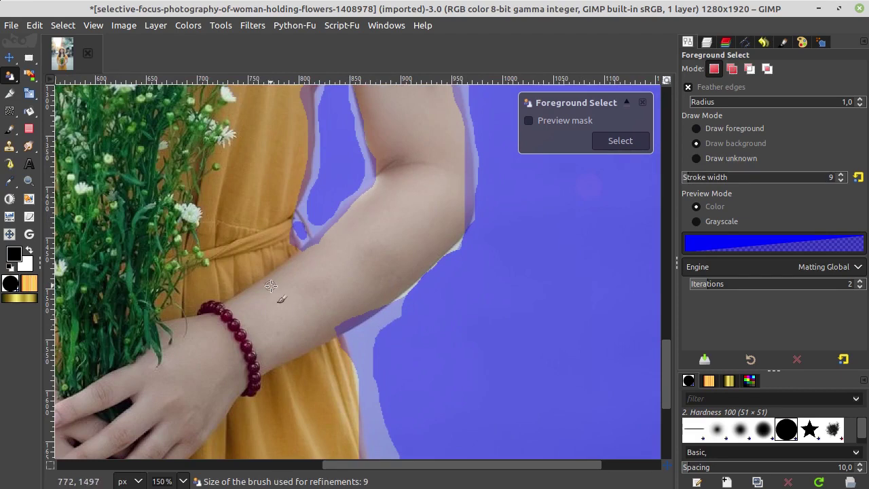
pyautogui.scroll(-5, 270, 284)
pyautogui.scroll(1, 270, 285)
pyautogui.scroll(2, 278, 238)
pyautogui.scroll(2, 282, 199)
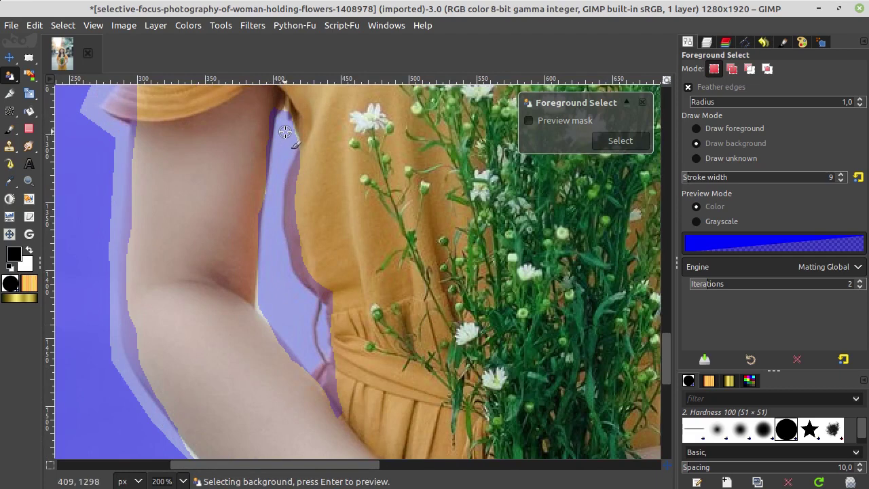
pyautogui.moveTo(284, 130); pyautogui.dragTo(308, 357)
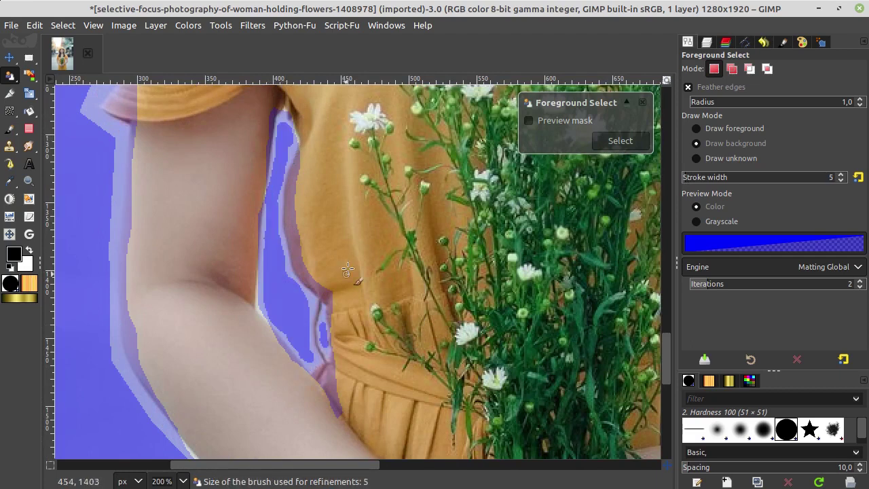
# Switch to Draw foreground, enlarge the brush to 21, and undo the arm-edge strokes.
pyautogui.click(697, 128)
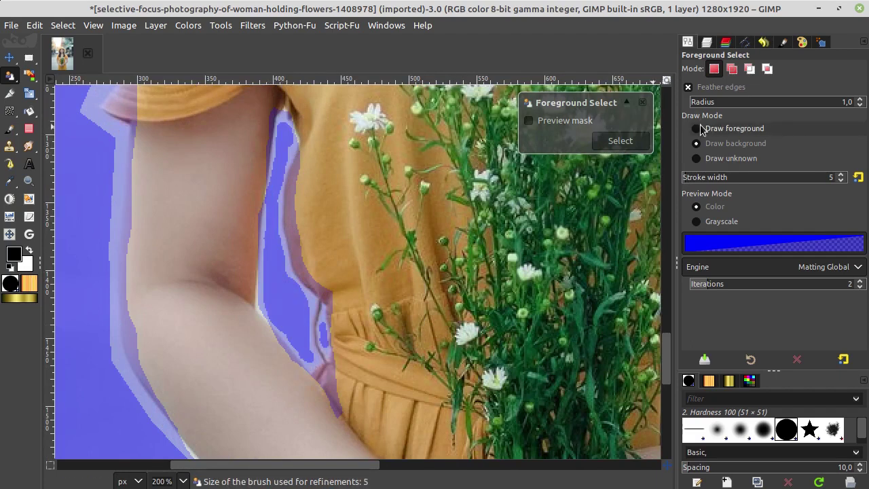
pyautogui.press(']')
pyautogui.press(']')
pyautogui.press(']')
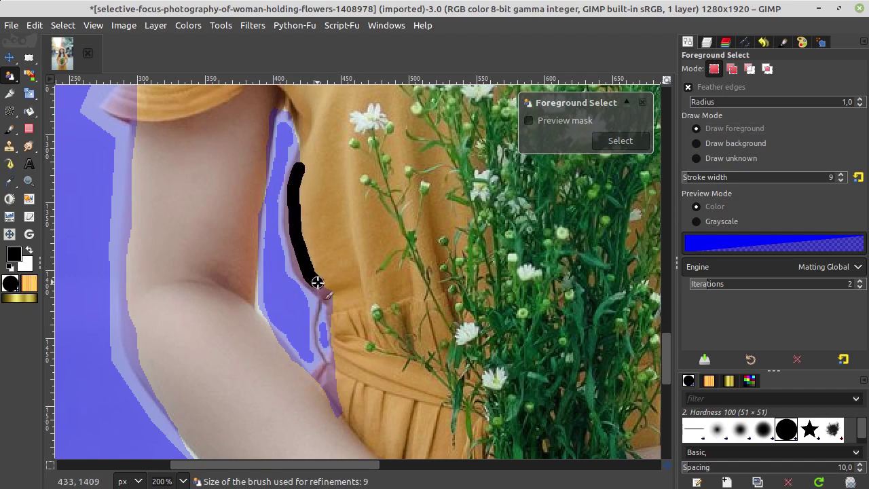
pyautogui.hotkey('ctrl', 'z')
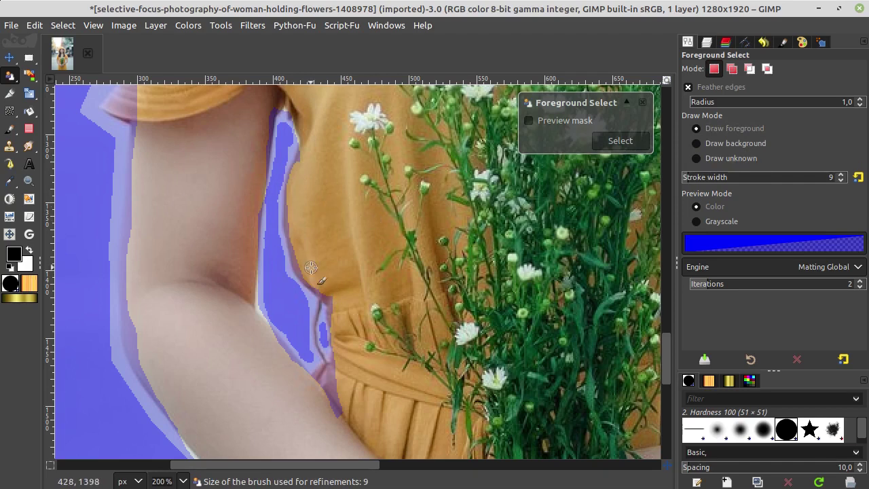
pyautogui.moveTo(130, 321); pyautogui.dragTo(131, 328)
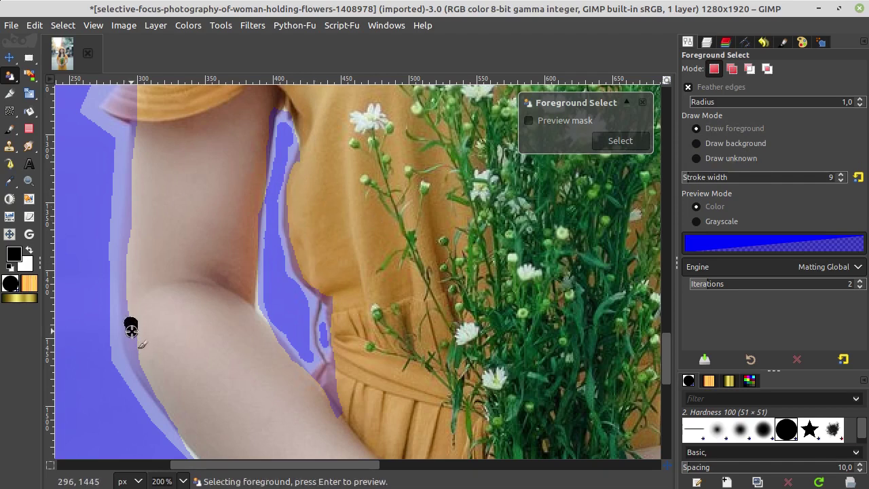
pyautogui.hotkey('ctrl', 'z')
# Paint the area beside the hat and shoulder as background and zoom out to 33.3%.
pyautogui.moveTo(276, 156)
pyautogui.mouseDown()
pyautogui.moveTo(287, 173)
pyautogui.moveTo(319, 184)
pyautogui.moveTo(262, 156)
pyautogui.moveTo(202, 147)
pyautogui.moveTo(140, 184)
pyautogui.moveTo(110, 185)
pyautogui.moveTo(116, 188)
pyautogui.mouseUp()
pyautogui.scroll(-5, 379, 116)
pyautogui.hscroll(3, 378, 116)
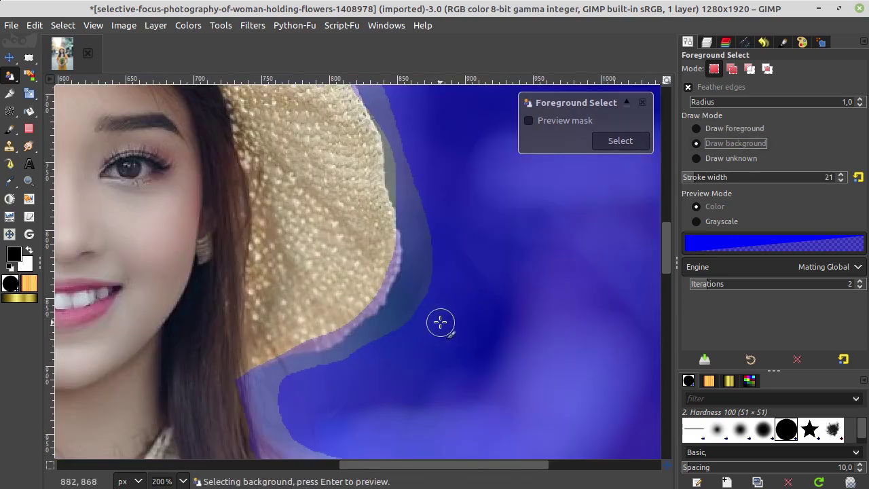
pyautogui.scroll(-2, 440, 319)
pyautogui.hscroll(-1, 441, 320)
pyautogui.moveTo(441, 147); pyautogui.dragTo(436, 233)
pyautogui.scroll(-5, 409, 281)
pyautogui.hscroll(1, 409, 280)
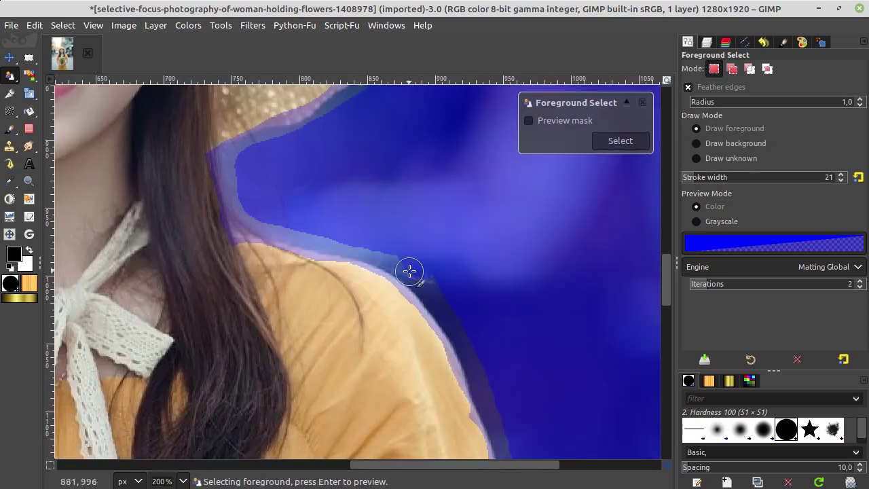
pyautogui.scroll(-5, 395, 250)
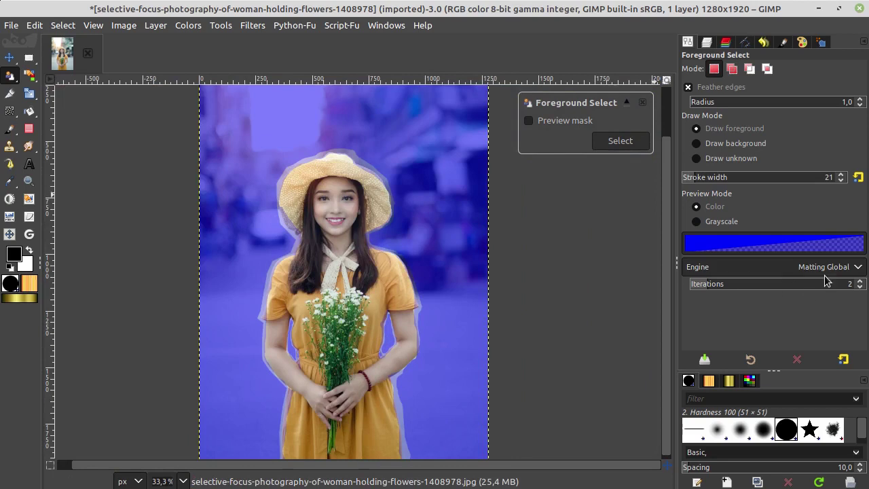
# Keep the Matting Global engine, set Iterations to 5, and press Select to compute the selection.
pyautogui.click(857, 268)
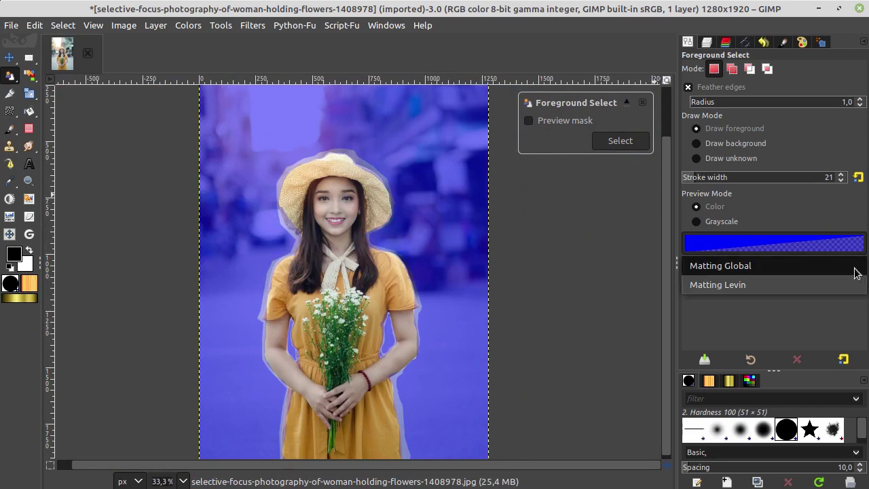
pyautogui.click(765, 306)
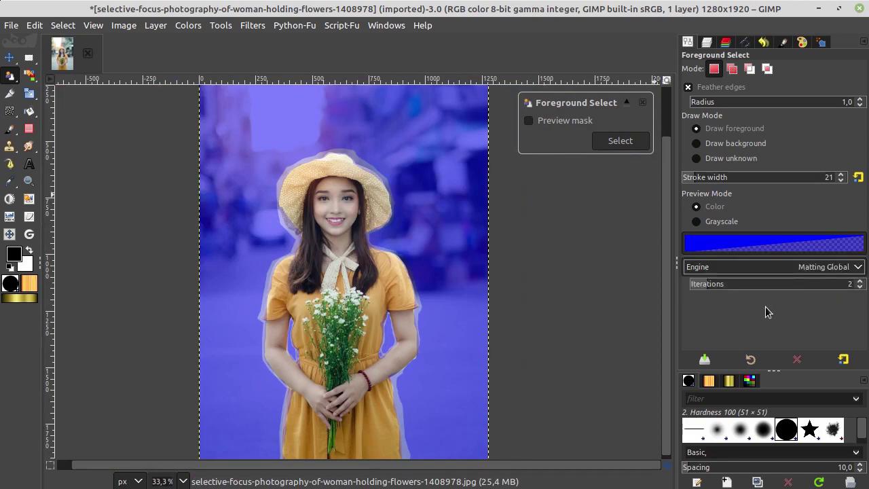
pyautogui.click(859, 269)
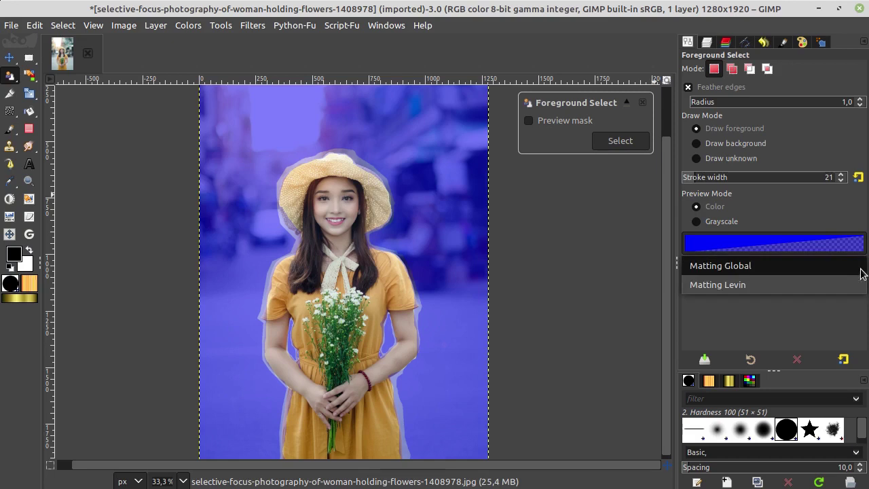
pyautogui.click(758, 303)
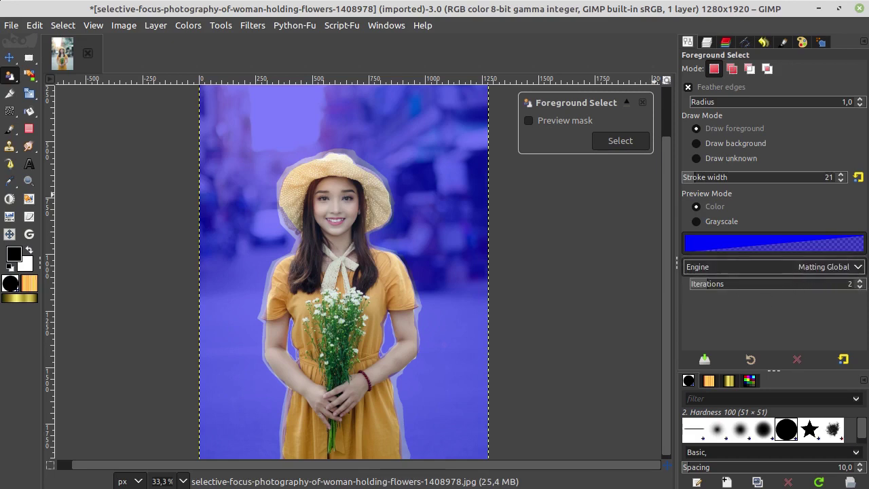
pyautogui.click(859, 283)
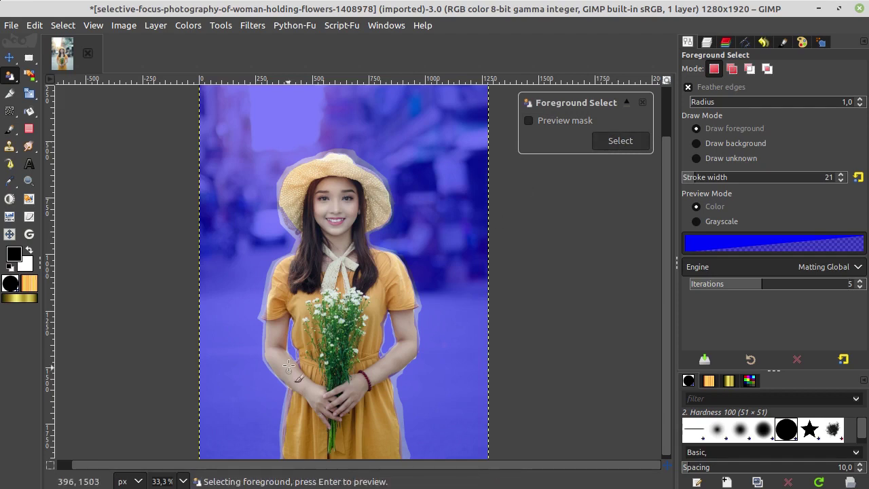
pyautogui.click(614, 145)
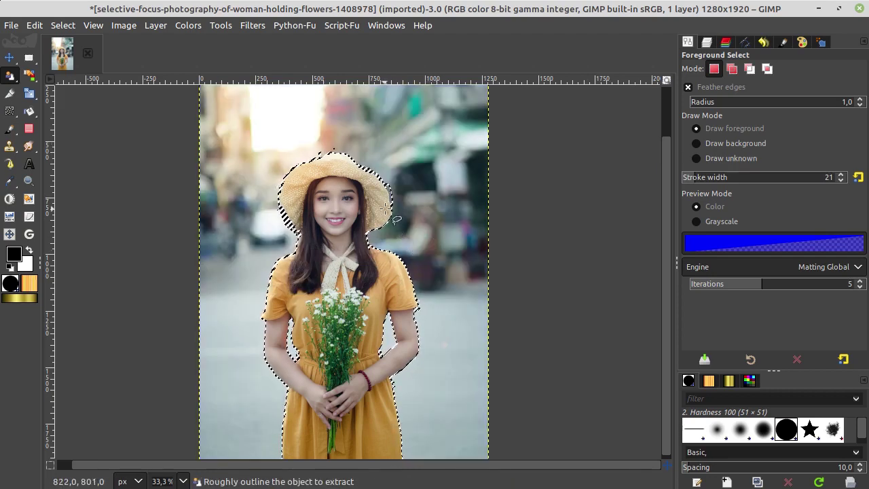
# Zoom to 100% and inspect the selection edge around the hat and arms.
pyautogui.press('1')
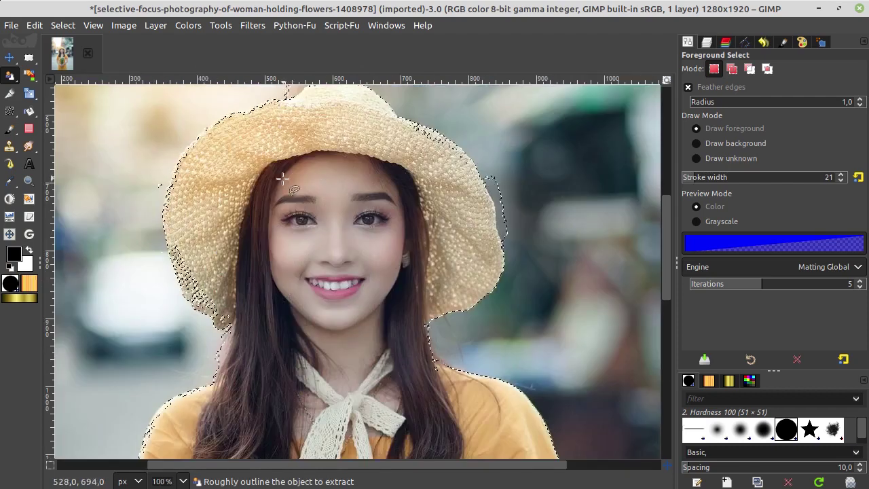
pyautogui.press('space')
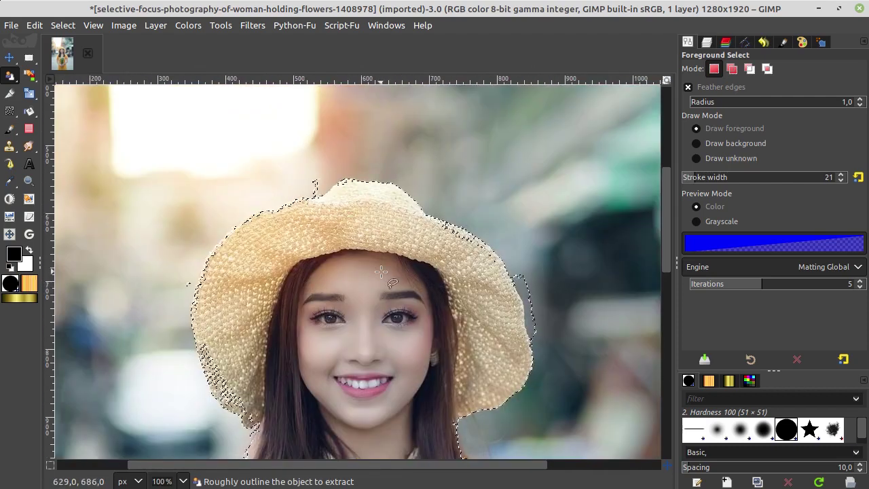
pyautogui.moveTo(294, 215); pyautogui.dragTo(398, 167)
pyautogui.scroll(-5, 388, 303)
pyautogui.scroll(-2, 413, 181)
pyautogui.scroll(-2, 464, 155)
pyautogui.scroll(-2, 455, 161)
pyautogui.scroll(-1, 408, 203)
pyautogui.scroll(-1, 402, 204)
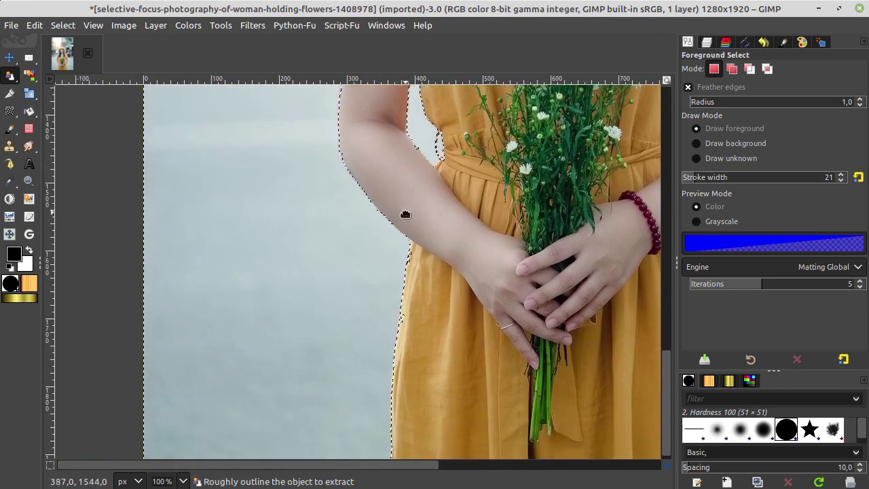
pyautogui.scroll(-4, 396, 175)
pyautogui.scroll(5, 407, 210)
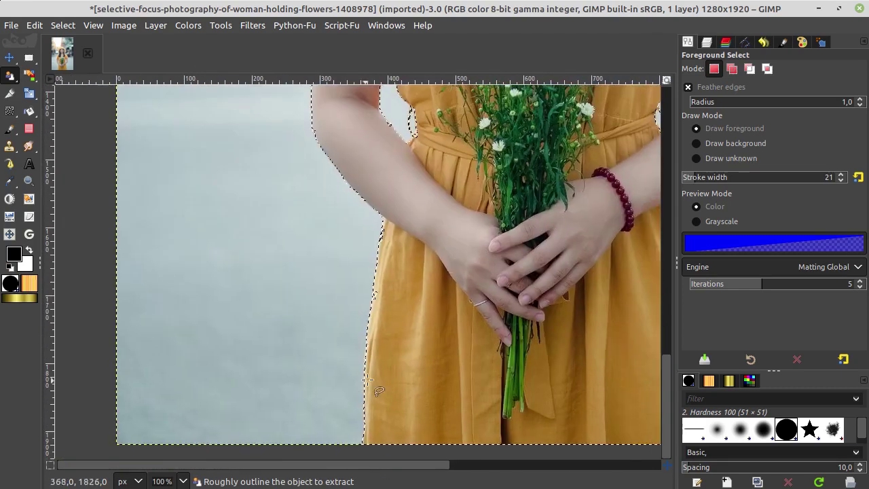
pyautogui.hscroll(5, 426, 361)
pyautogui.scroll(3, 408, 245)
pyautogui.scroll(3, 417, 301)
# Check the selection along the face and shoulder, then show the Layers list with its white mask.
pyautogui.moveTo(404, 229); pyautogui.dragTo(434, 380)
pyautogui.scroll(1, 407, 241)
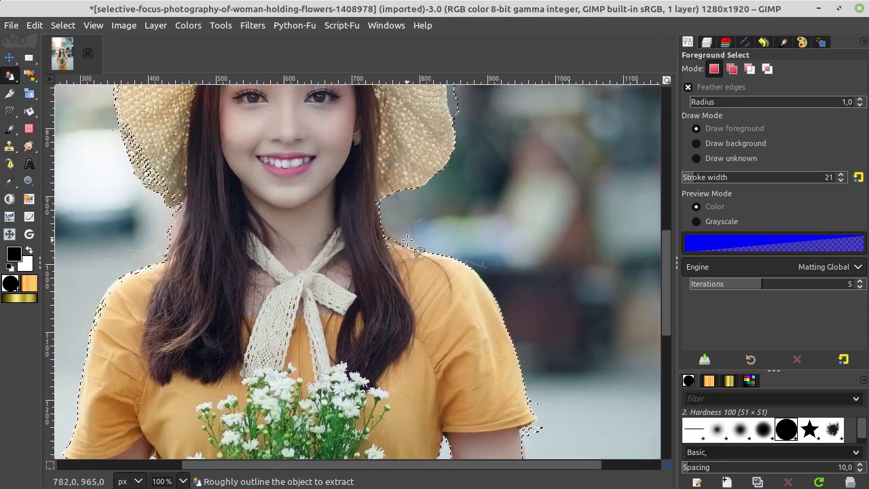
pyautogui.scroll(3, 407, 241)
pyautogui.keyDown('ctrl'); pyautogui.scroll(1, 407, 241); pyautogui.keyUp('ctrl')
pyautogui.keyDown('ctrl'); pyautogui.scroll(1, 414, 171); pyautogui.keyUp('ctrl')
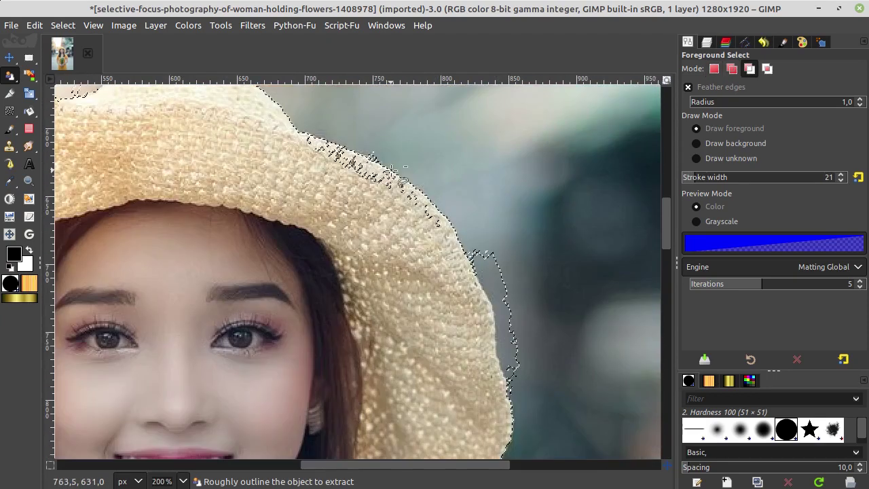
pyautogui.keyDown('ctrl'); pyautogui.scroll(2, 408, 168); pyautogui.keyUp('ctrl')
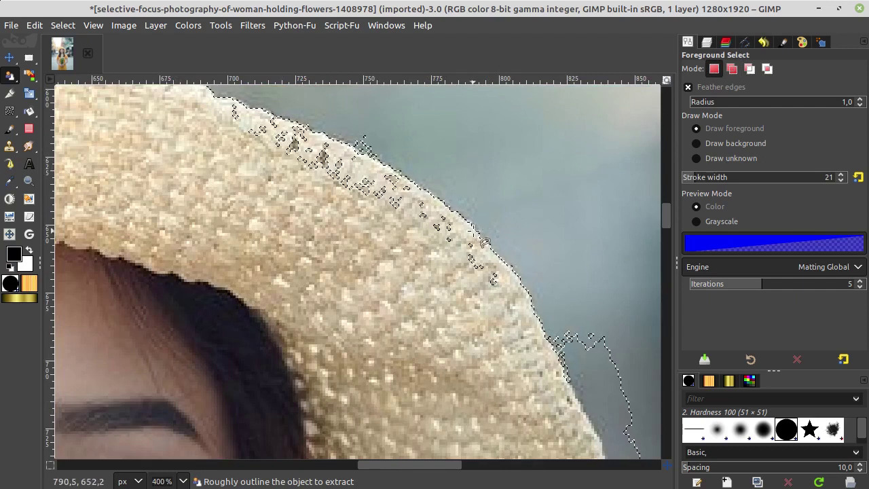
pyautogui.keyDown('ctrl'); pyautogui.scroll(-4, 385, 153); pyautogui.keyUp('ctrl')
pyautogui.keyDown('ctrl'); pyautogui.scroll(-1, 401, 224); pyautogui.keyUp('ctrl')
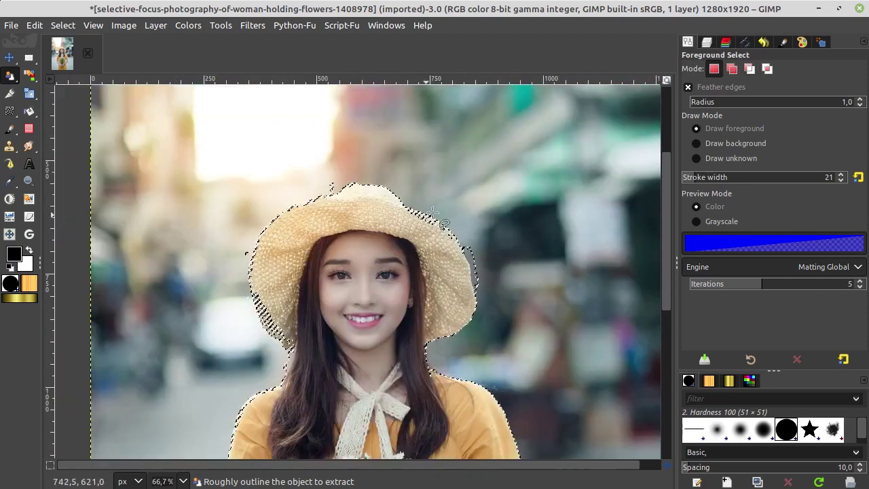
pyautogui.hotkey('ctrl', 'l')
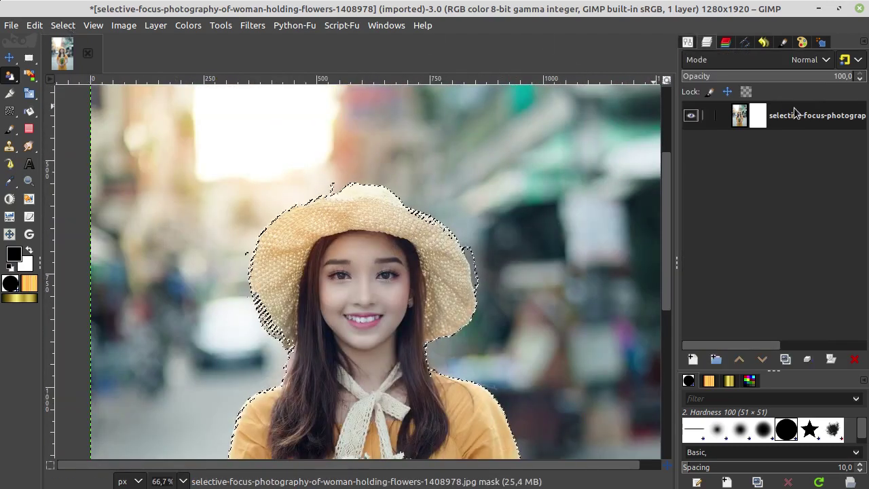
# Invert the selection and fill it black on the layer mask, hiding the street background.
pyautogui.click(62, 25)
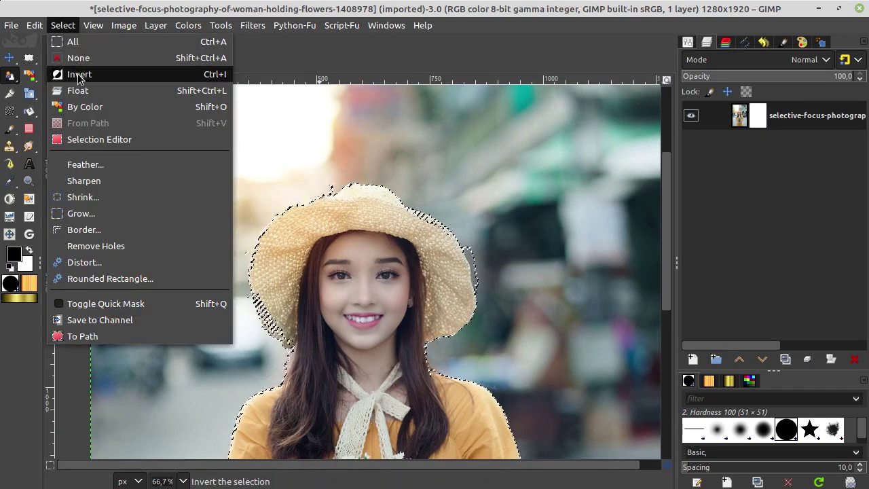
pyautogui.click(78, 75)
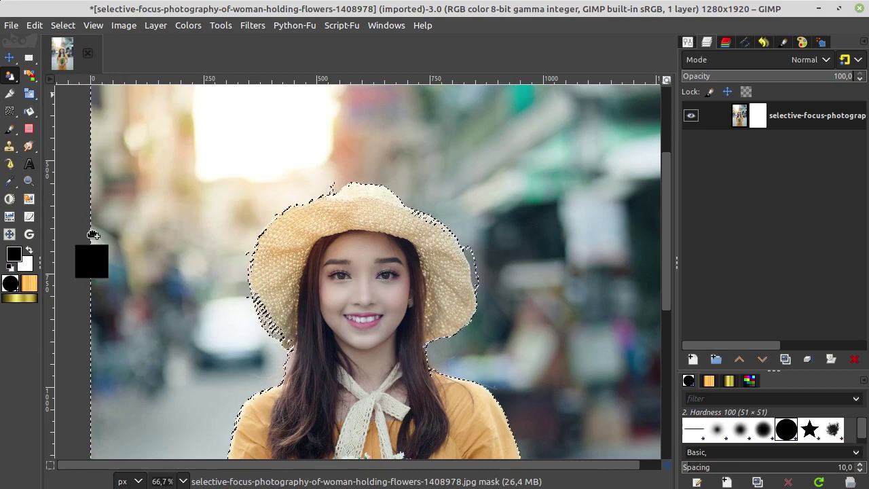
pyautogui.press('Delete')
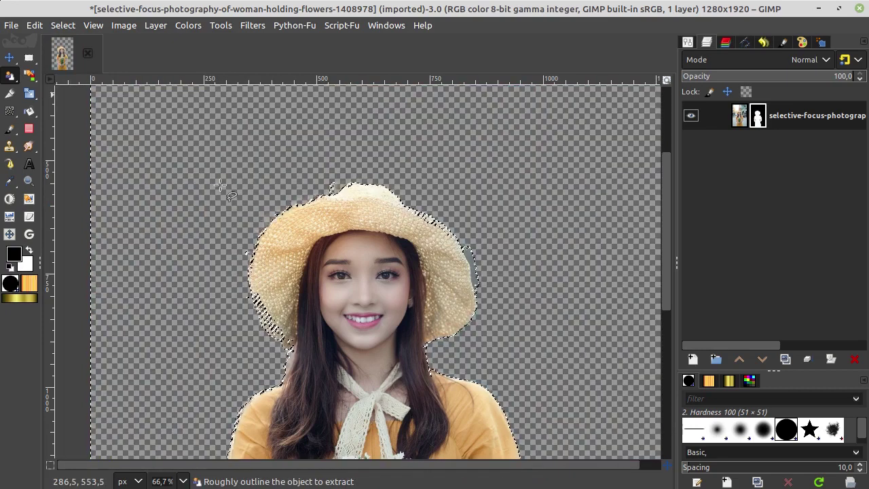
pyautogui.scroll(3, 495, 273)
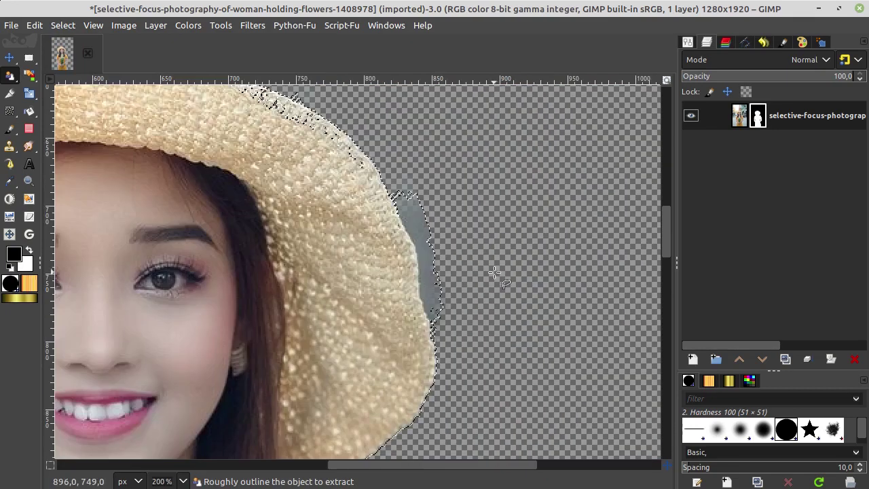
pyautogui.scroll(-2, 384, 187)
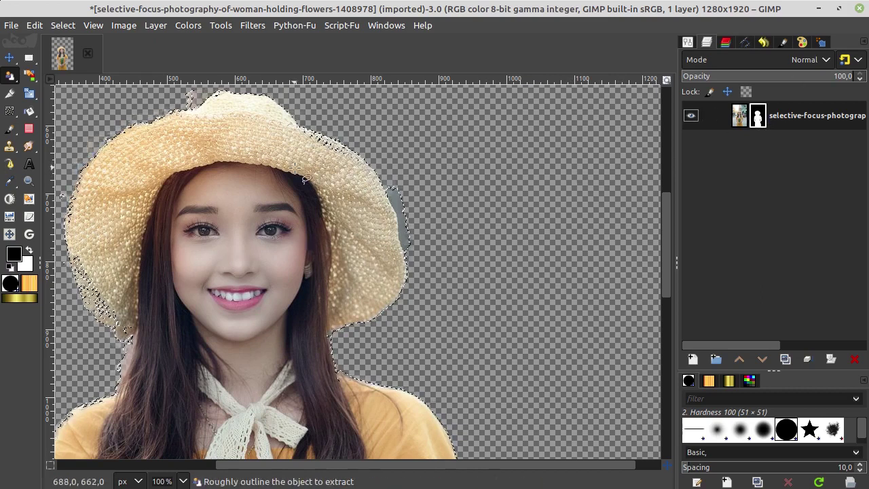
pyautogui.scroll(-5, 363, 224)
pyautogui.keyDown('ctrl'); pyautogui.scroll(2, 416, 211); pyautogui.keyUp('ctrl')
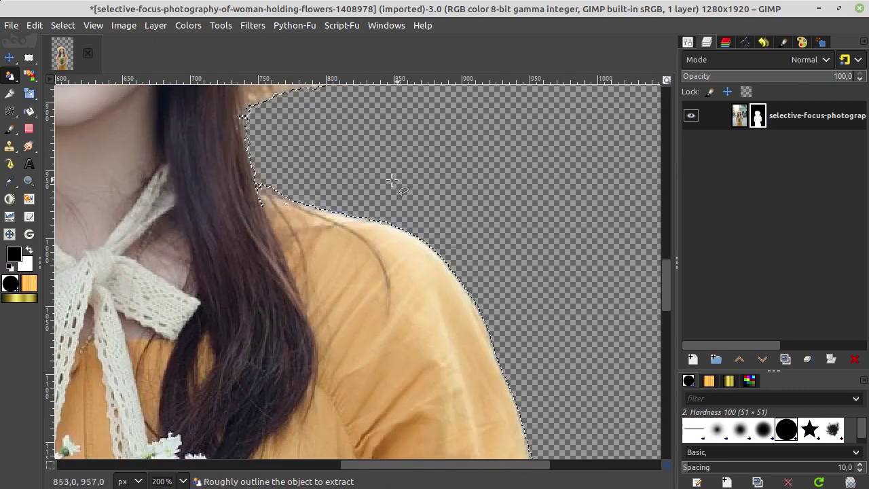
pyautogui.scroll(5, 571, 183)
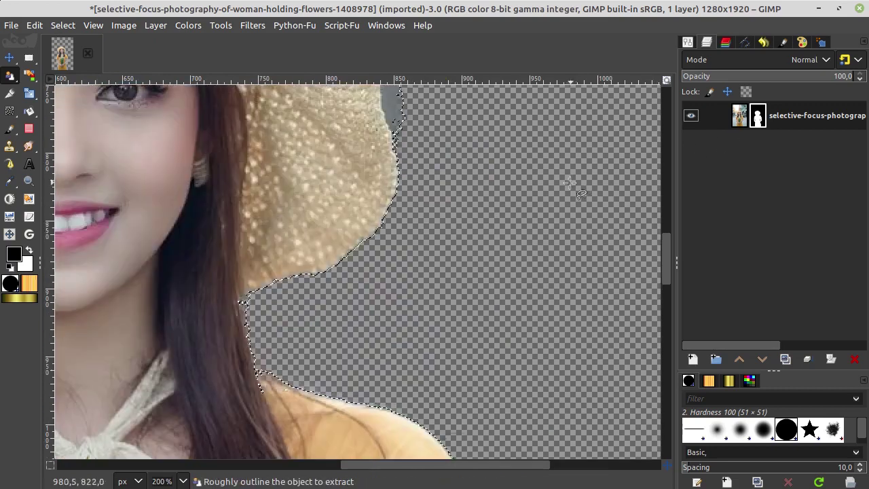
pyautogui.scroll(5, 571, 184)
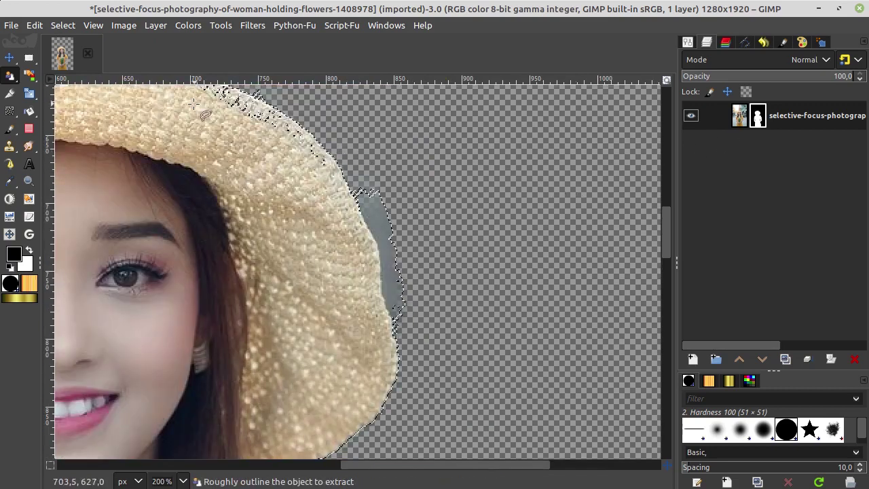
# Switch to the Free Select tool and clear the current selection.
pyautogui.keyDown('ctrl'); pyautogui.scroll(1, 360, 186); pyautogui.keyUp('ctrl')
pyautogui.keyDown('ctrl'); pyautogui.scroll(1, 360, 186); pyautogui.keyUp('ctrl')
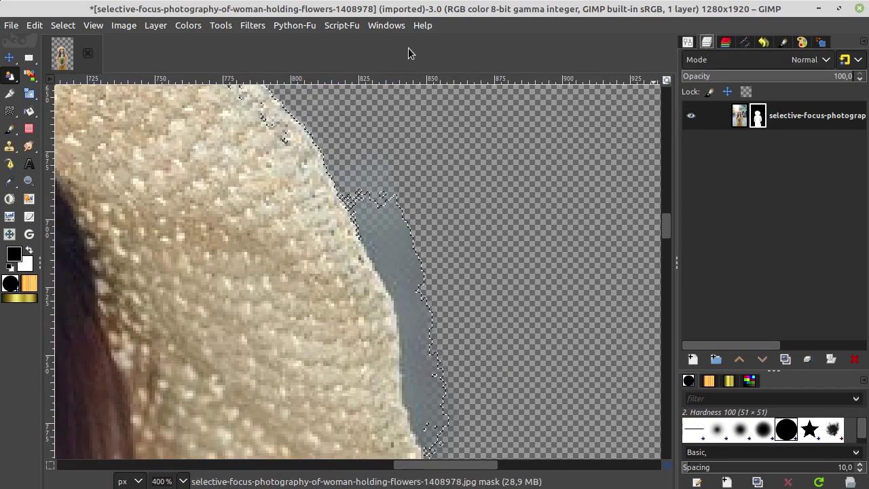
pyautogui.click(9, 79)
pyautogui.click(64, 75)
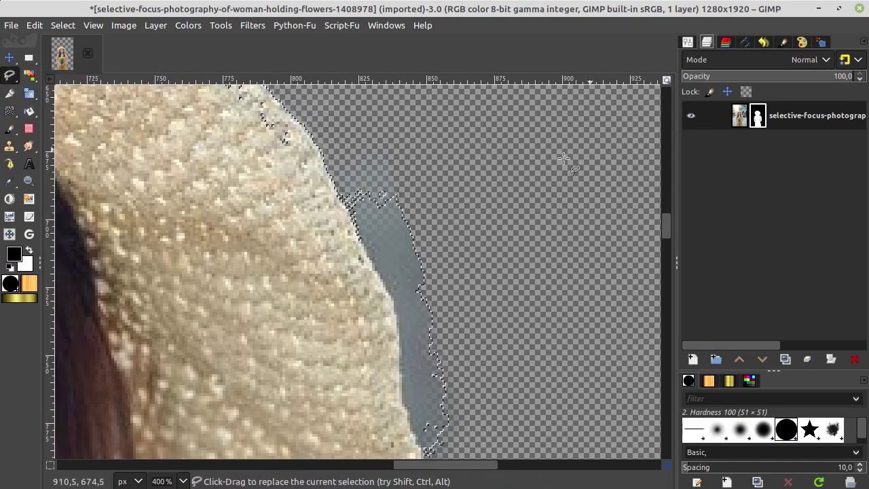
pyautogui.hotkey('ctrl', 'shift', 'a')
pyautogui.scroll(1, 365, 185)
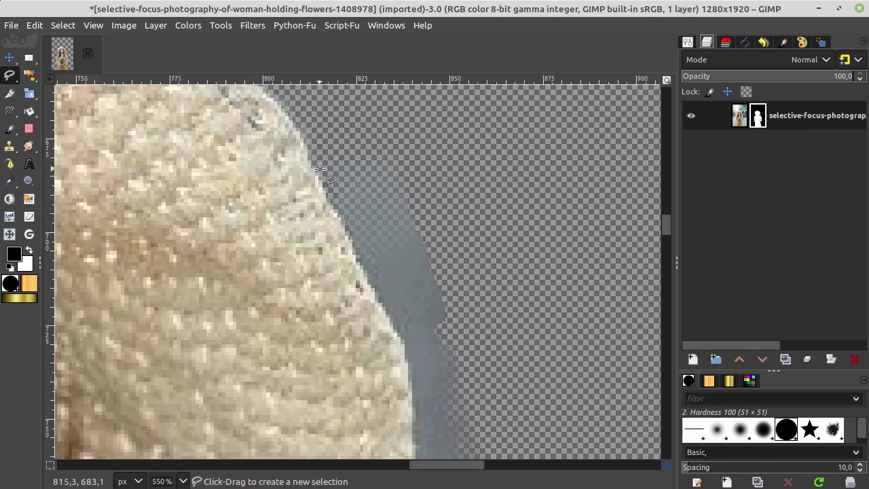
# Start a freehand outline along the grey fringe beside the hat brim.
pyautogui.click(344, 216)
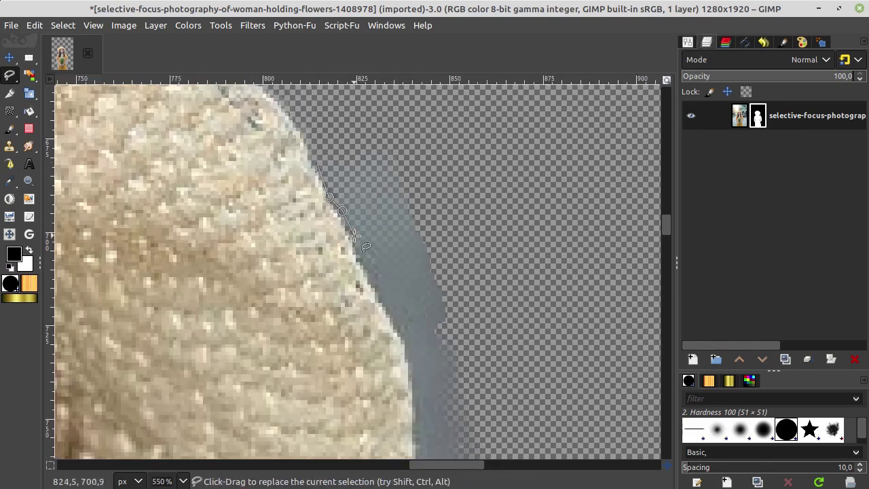
pyautogui.click(366, 264)
pyautogui.click(411, 343)
pyautogui.scroll(-5, 421, 360)
pyautogui.click(412, 244)
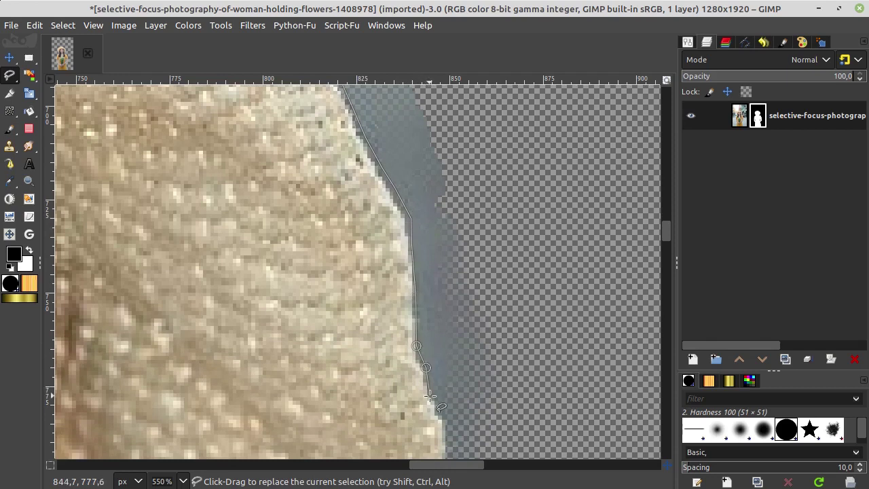
pyautogui.click(453, 421)
pyautogui.scroll(-3, 457, 299)
pyautogui.scroll(-3, 457, 299)
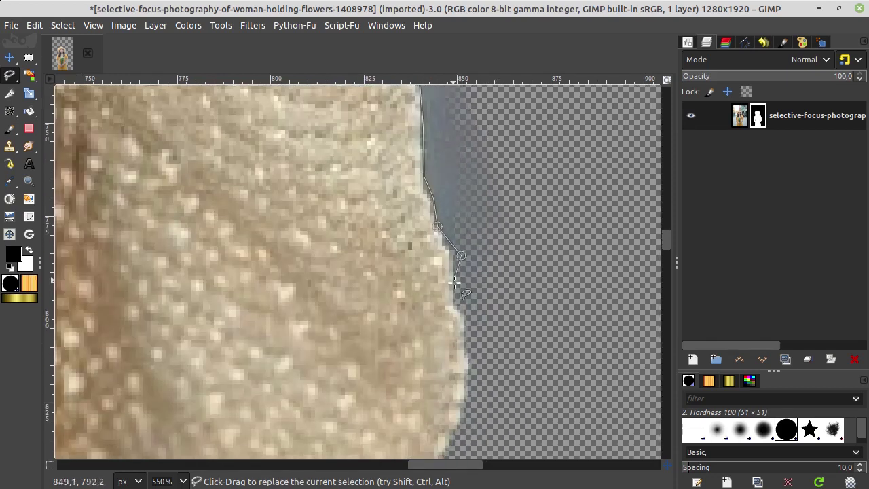
# Finish and close the outline around the leftover background patch.
pyautogui.click(555, 239)
pyautogui.scroll(8, 549, 169)
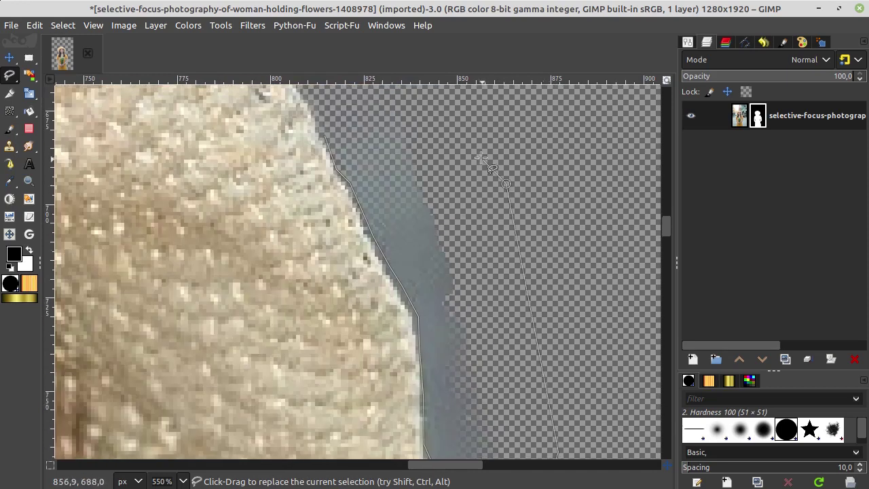
pyautogui.click(506, 189)
pyautogui.scroll(5, 500, 203)
pyautogui.hscroll(-2, 476, 201)
pyautogui.click(426, 202)
pyautogui.click(399, 258)
pyautogui.click(404, 326)
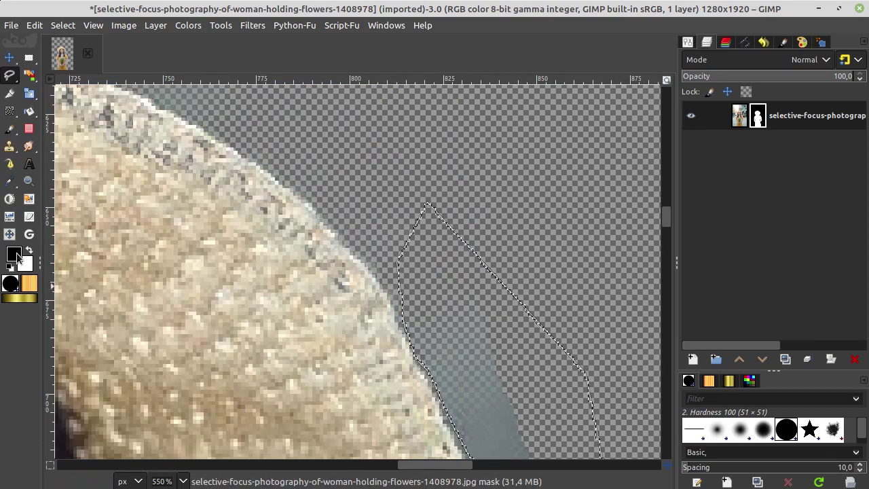
# Fill the outlined patch black on the mask, check the result, and deselect.
pyautogui.moveTo(401, 271); pyautogui.dragTo(467, 314)
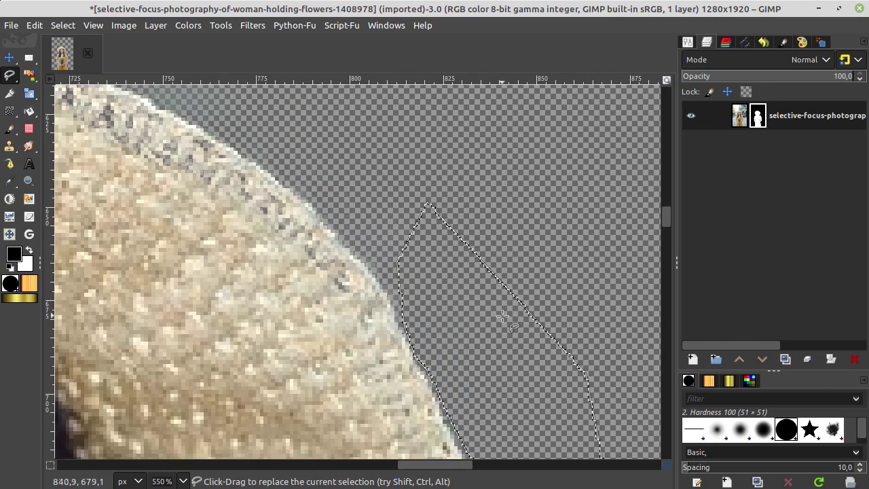
pyautogui.scroll(-2, 502, 316)
pyautogui.scroll(-2, 503, 316)
pyautogui.scroll(-2, 475, 373)
pyautogui.scroll(2, 466, 405)
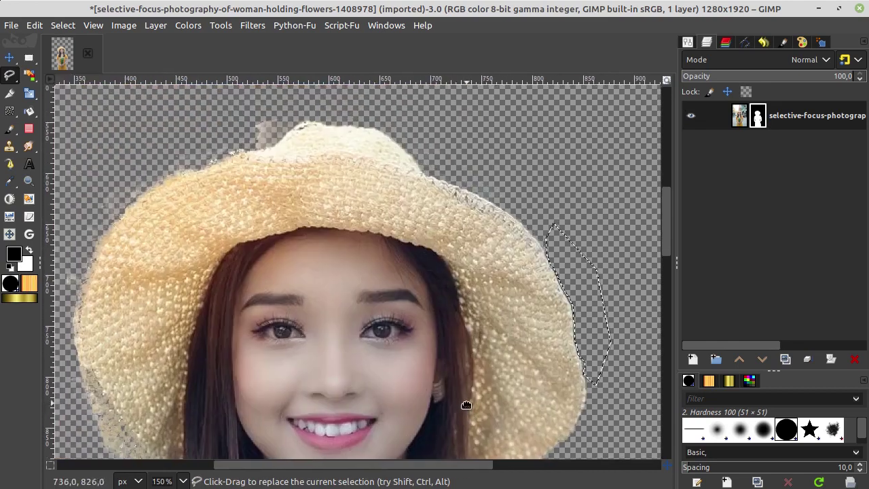
pyautogui.scroll(3, 483, 245)
pyautogui.scroll(2, 408, 245)
pyautogui.hscroll(3, 279, 259)
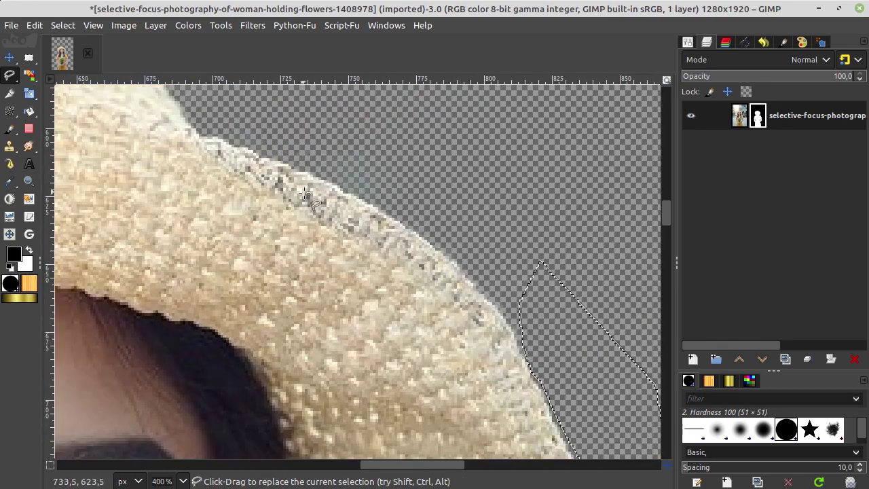
pyautogui.click(10, 76)
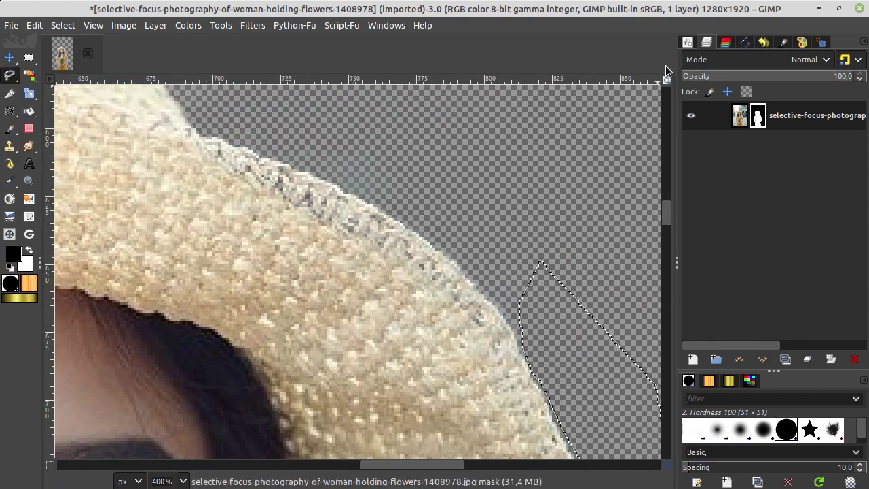
pyautogui.hotkey('ctrl', 'shift', 'a')
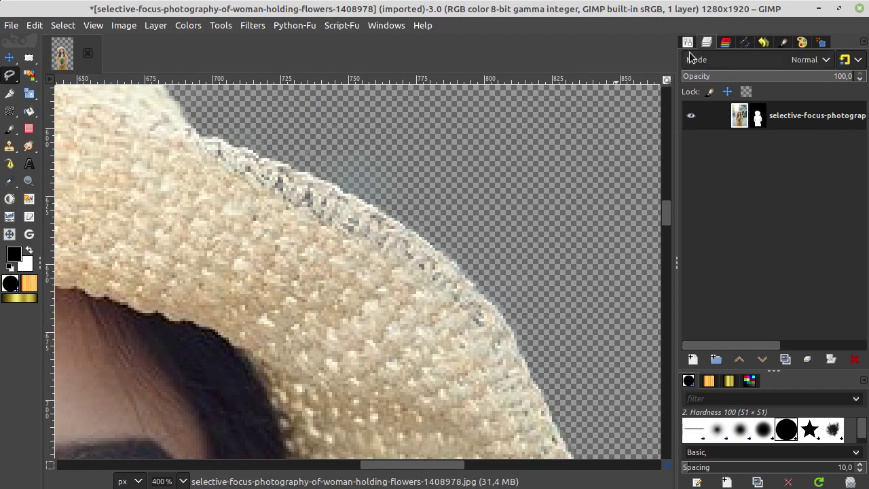
# Free Select a closed strip along the upper edge of the hat brim.
pyautogui.click(688, 42)
pyautogui.moveTo(197, 172); pyautogui.dragTo(209, 173)
pyautogui.click(353, 258)
pyautogui.click(468, 374)
pyautogui.click(504, 421)
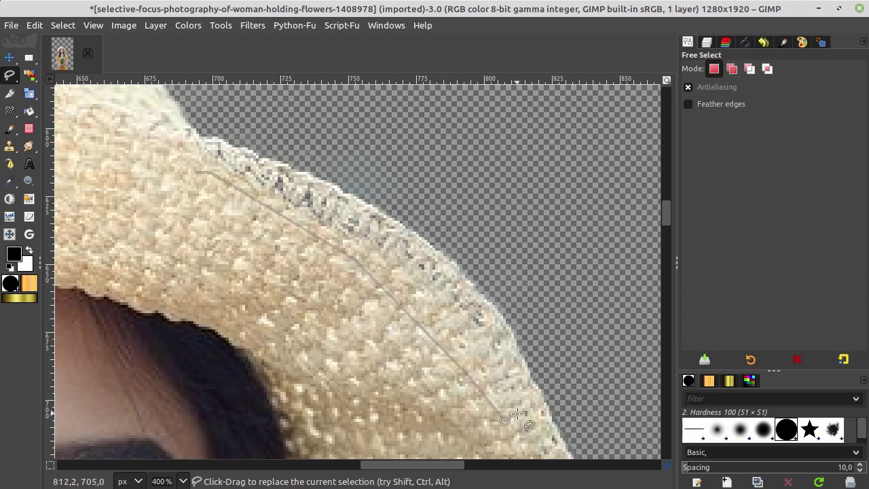
pyautogui.click(538, 406)
pyautogui.click(482, 304)
pyautogui.click(402, 229)
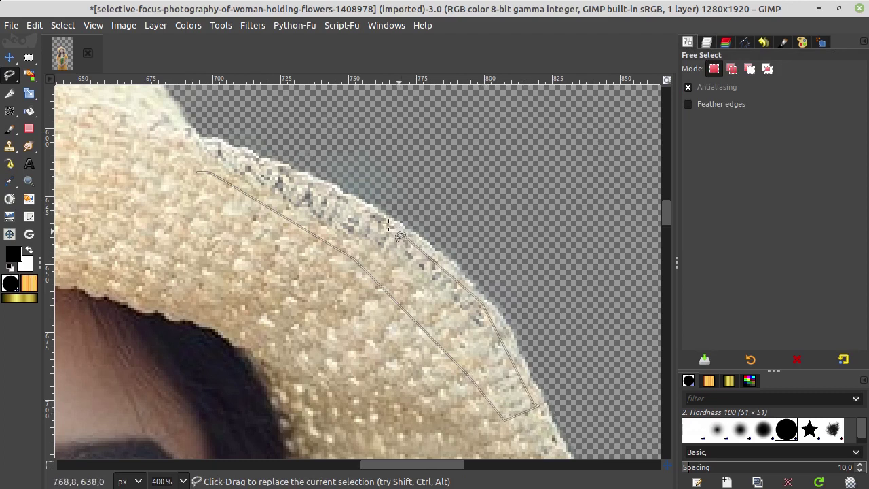
pyautogui.click(316, 187)
pyautogui.click(201, 146)
pyautogui.click(181, 166)
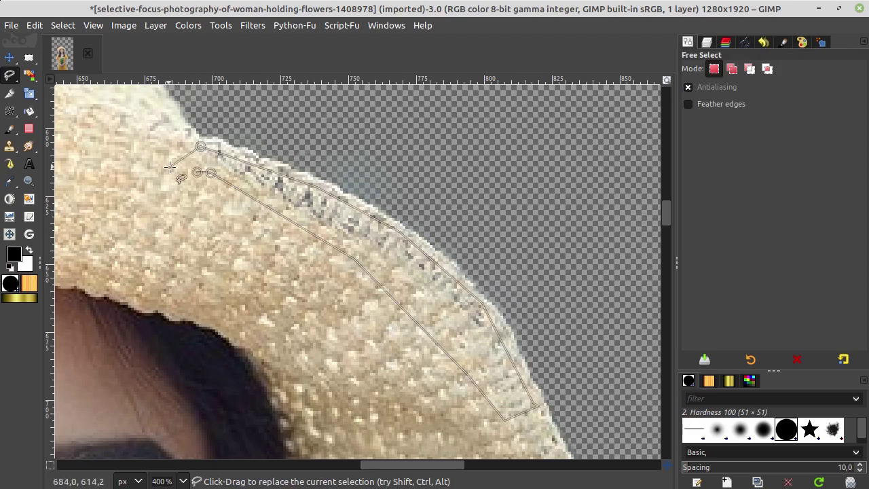
pyautogui.press('Return')
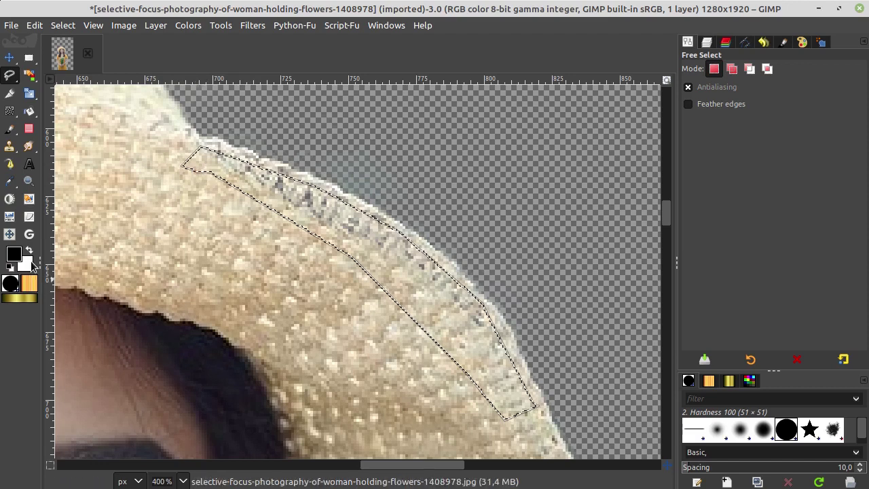
# Fill the brim strip white on the layer mask, undoing the stray photo fill, then deselect.
pyautogui.moveTo(31, 261); pyautogui.dragTo(368, 247)
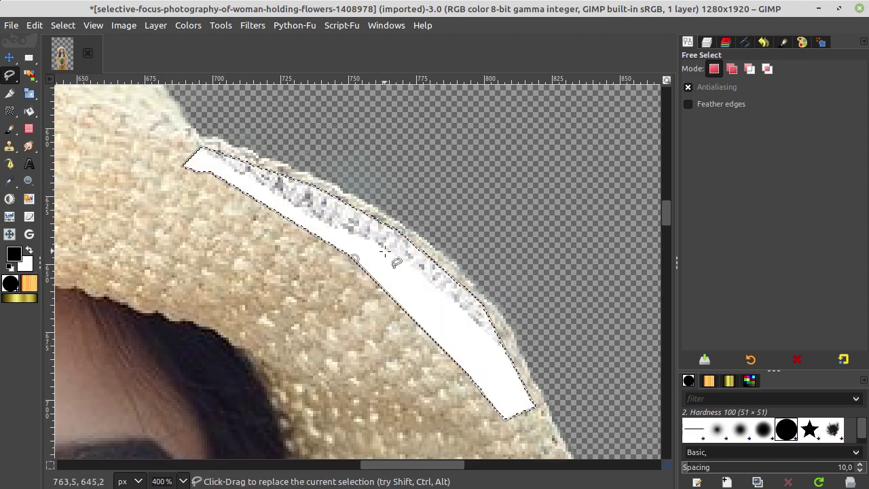
pyautogui.hotkey('ctrl', 'z')
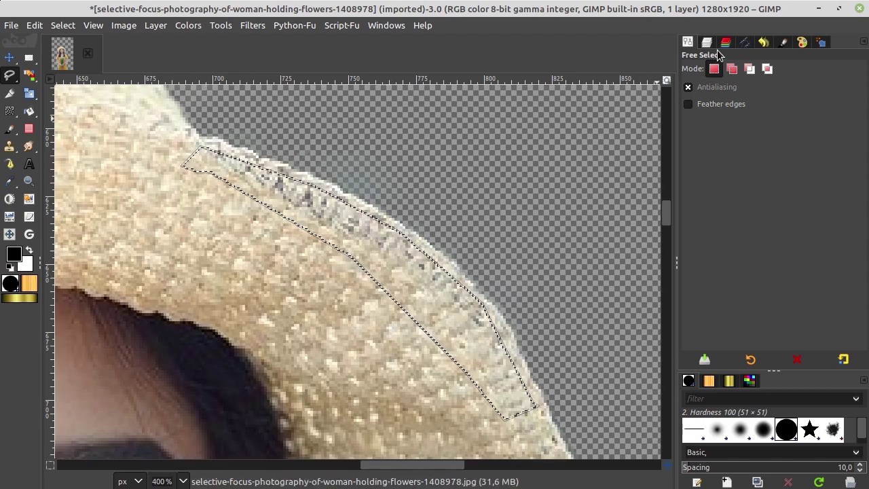
pyautogui.click(707, 43)
pyautogui.click(758, 116)
pyautogui.moveTo(26, 265)
pyautogui.mouseDown()
pyautogui.moveTo(94, 244)
pyautogui.moveTo(339, 220)
pyautogui.mouseUp()
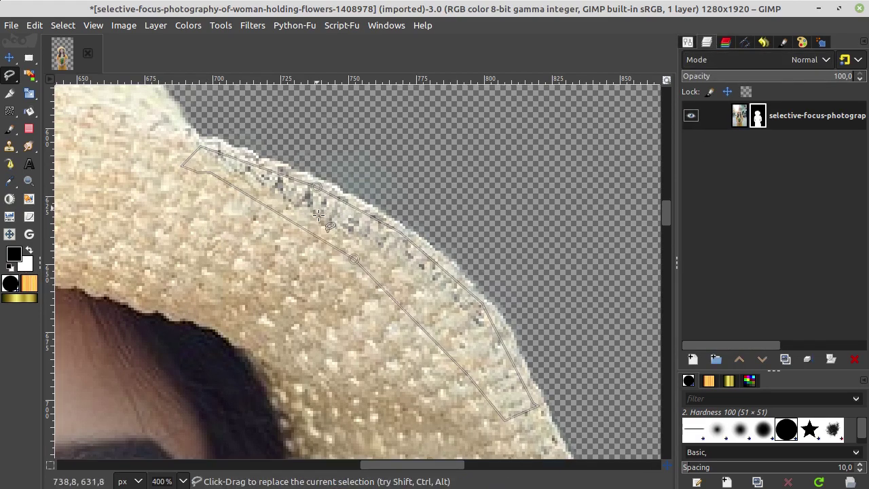
pyautogui.hotkey('ctrl', 'shift', 'a')
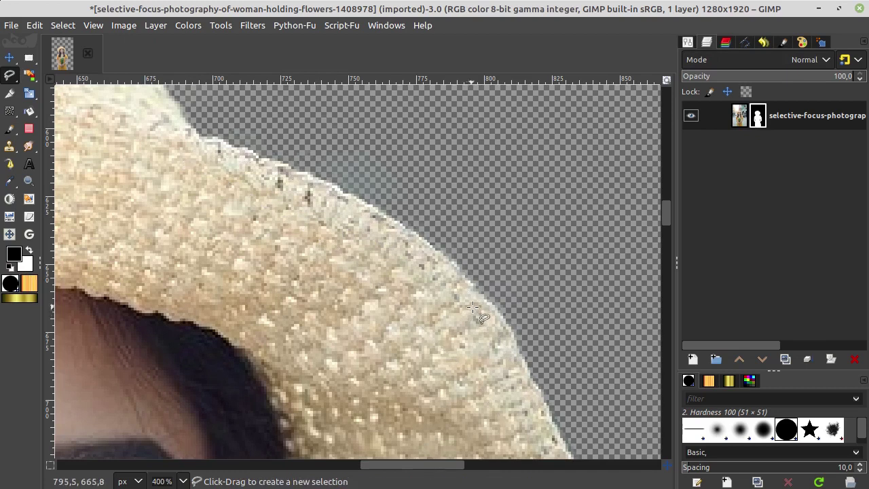
pyautogui.scroll(-5, 486, 312)
pyautogui.keyDown('ctrl'); pyautogui.scroll(-4, 401, 271); pyautogui.keyUp('ctrl')
pyautogui.scroll(1, 401, 272)
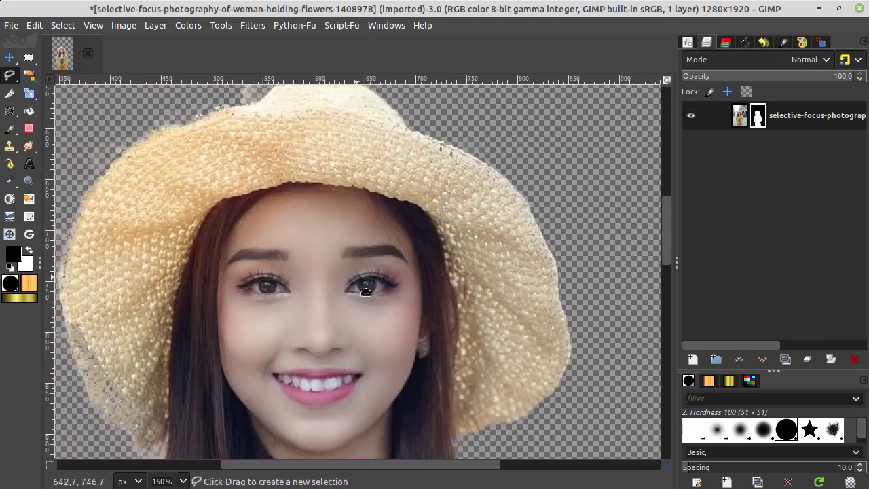
pyautogui.keyDown('ctrl'); pyautogui.scroll(1, 394, 275); pyautogui.keyUp('ctrl')
pyautogui.keyDown('ctrl'); pyautogui.scroll(3, 385, 214); pyautogui.keyUp('ctrl')
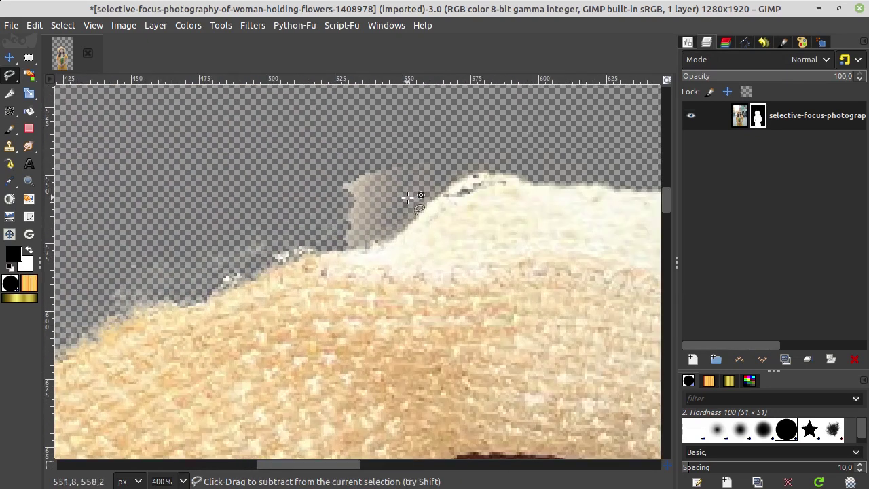
pyautogui.keyDown('ctrl'); pyautogui.scroll(1, 409, 195); pyautogui.keyUp('ctrl')
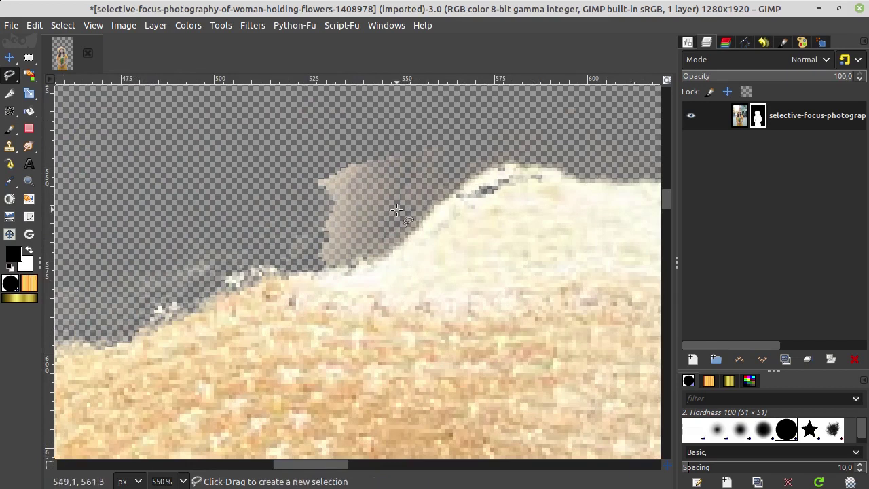
pyautogui.keyDown('ctrl'); pyautogui.scroll(-2, 336, 200); pyautogui.keyUp('ctrl')
pyautogui.keyDown('ctrl'); pyautogui.scroll(1, 353, 197); pyautogui.keyUp('ctrl')
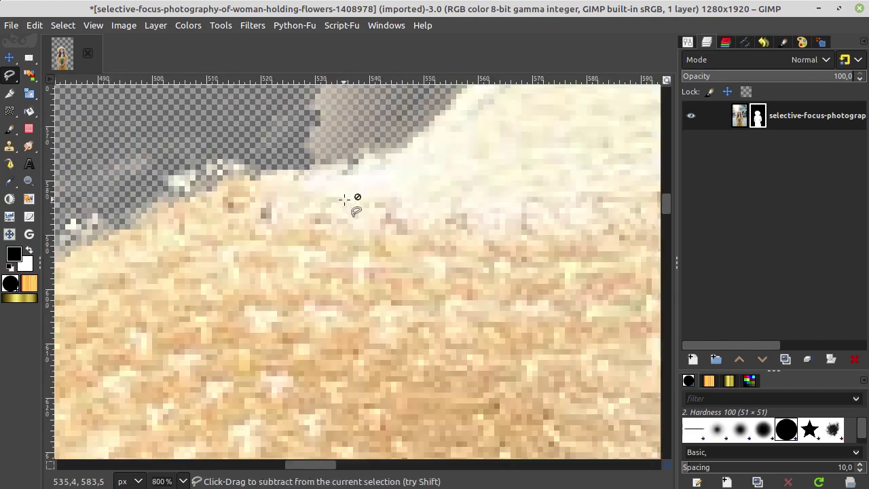
pyautogui.keyDown('ctrl'); pyautogui.scroll(-3, 353, 198); pyautogui.keyUp('ctrl')
pyautogui.keyDown('ctrl'); pyautogui.scroll(1, 364, 313); pyautogui.keyUp('ctrl')
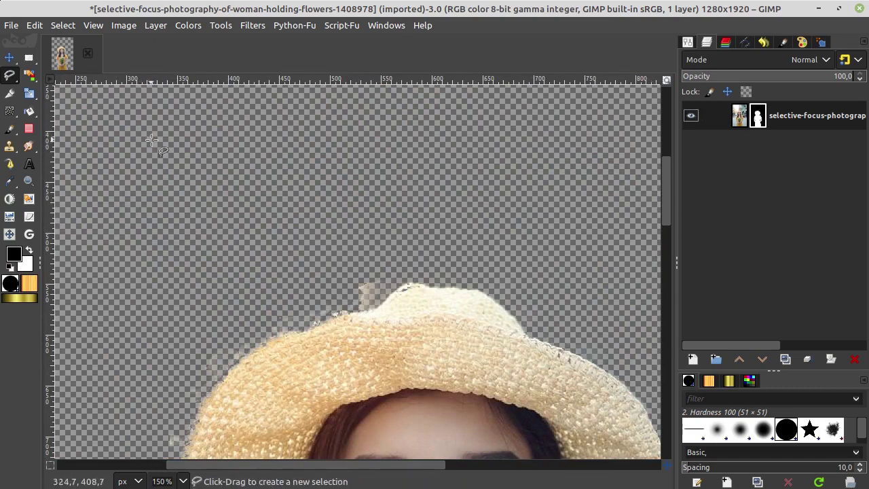
# Select the paintbrush with the soft Hardness 050 brush, then return to the Layers list.
pyautogui.click(9, 128)
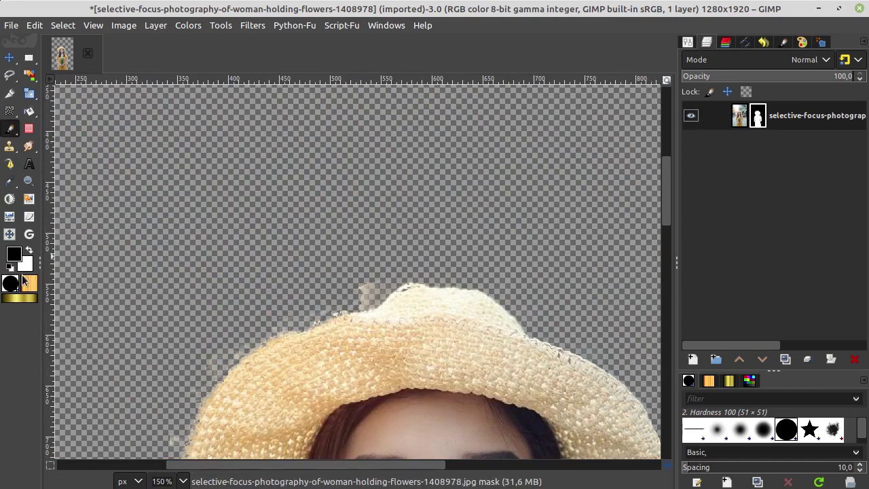
pyautogui.click(687, 43)
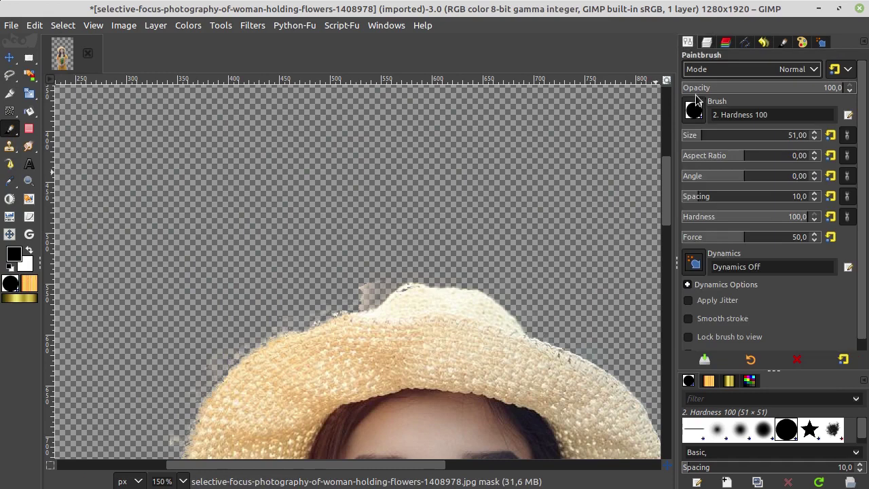
pyautogui.click(693, 110)
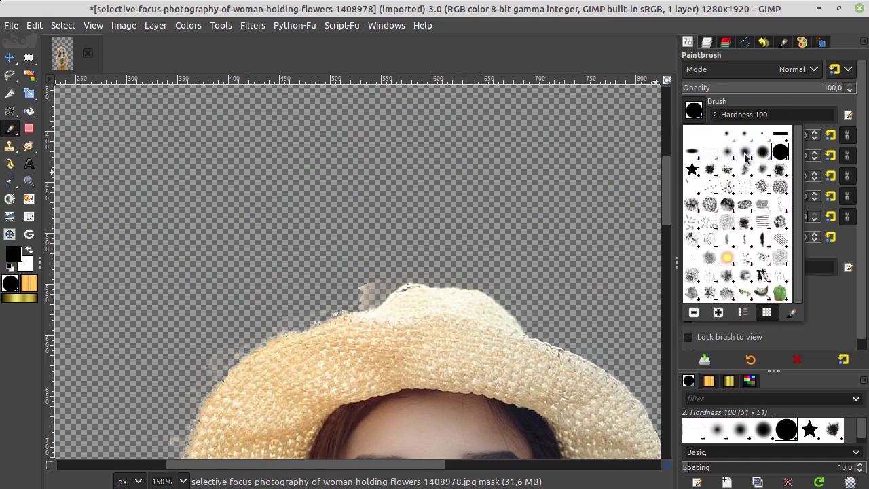
pyautogui.doubleClick(745, 153)
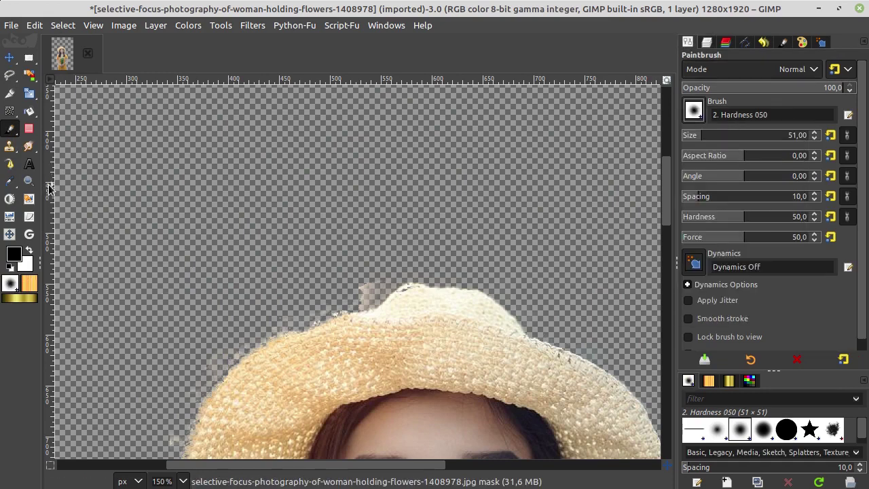
pyautogui.click(707, 42)
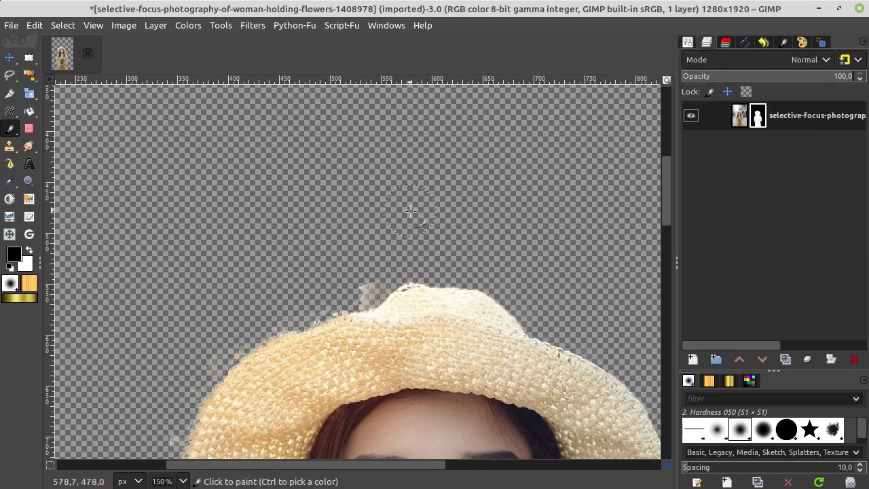
pyautogui.keyDown('ctrl'); pyautogui.scroll(2, 366, 288); pyautogui.keyUp('ctrl')
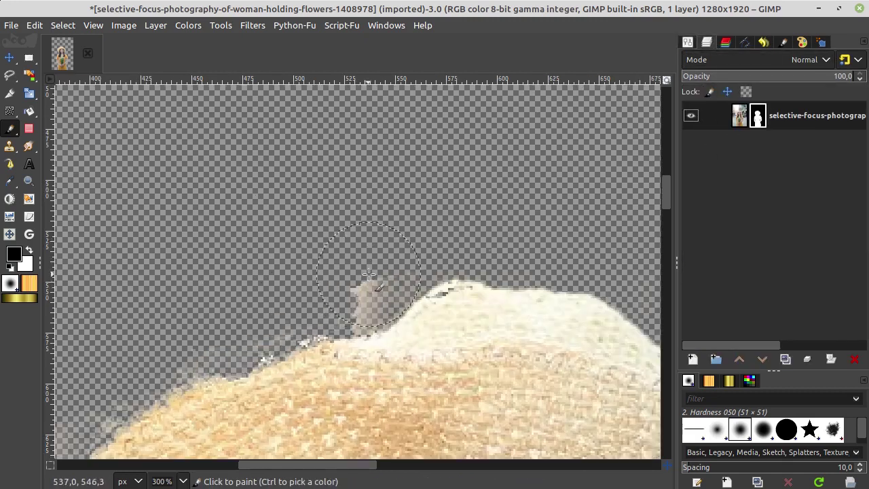
# Paint the mask along the hat top and brim, hiding haze in black and restoring in white.
pyautogui.moveTo(370, 292); pyautogui.dragTo(336, 285)
pyautogui.press('[')
pyautogui.press('[')
pyautogui.press('[')
pyautogui.press('[')
pyautogui.press('[')
pyautogui.press('[')
pyautogui.press('[')
pyautogui.moveTo(357, 299); pyautogui.dragTo(224, 339)
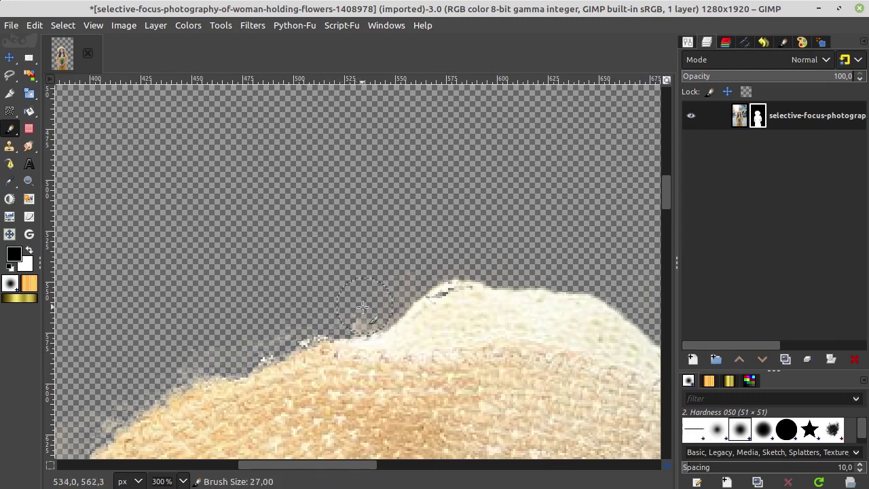
pyautogui.press(']')
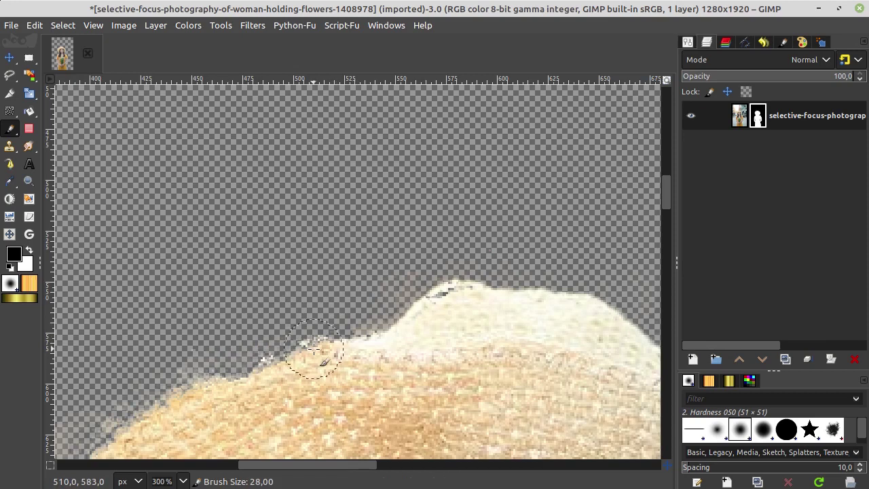
pyautogui.press('x')
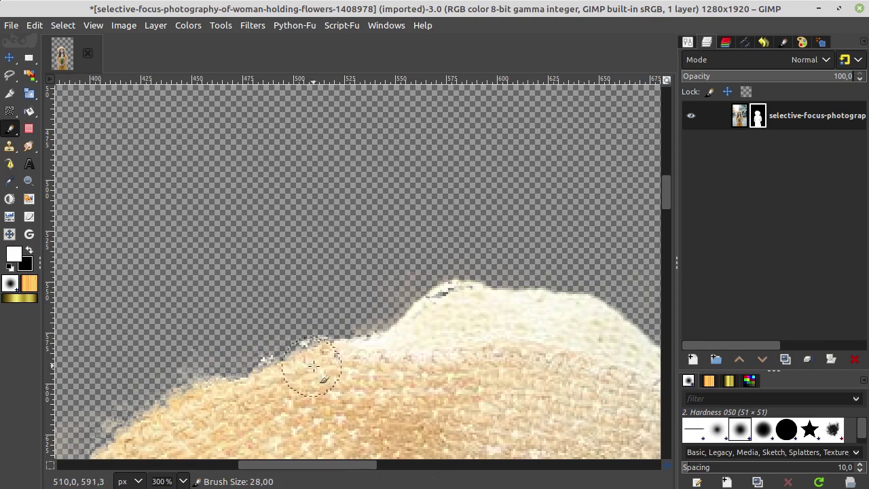
pyautogui.moveTo(315, 359)
pyautogui.mouseDown()
pyautogui.moveTo(394, 289)
pyautogui.moveTo(227, 382)
pyautogui.mouseUp()
pyautogui.press('x')
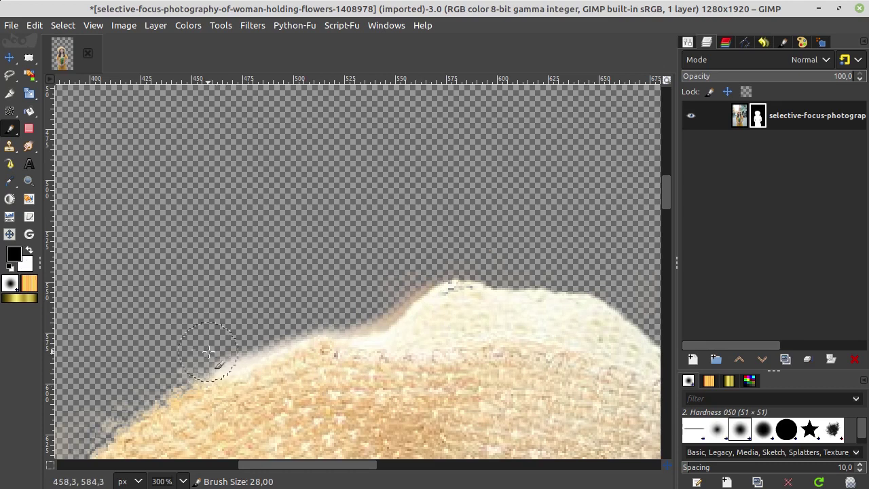
pyautogui.moveTo(210, 352)
pyautogui.mouseDown()
pyautogui.moveTo(360, 312)
pyautogui.moveTo(408, 280)
pyautogui.moveTo(369, 308)
pyautogui.mouseUp()
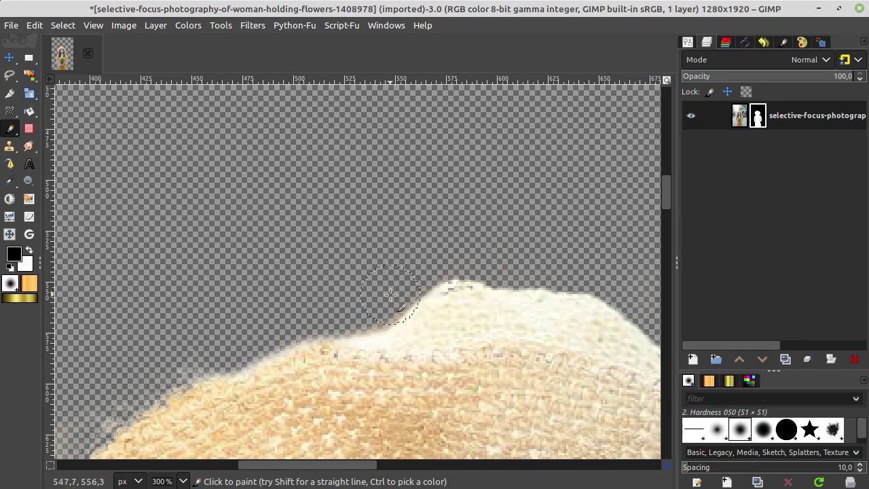
# Mask out the faint haze left of the hat edge and along the hair's left edge.
pyautogui.scroll(-3, 331, 300)
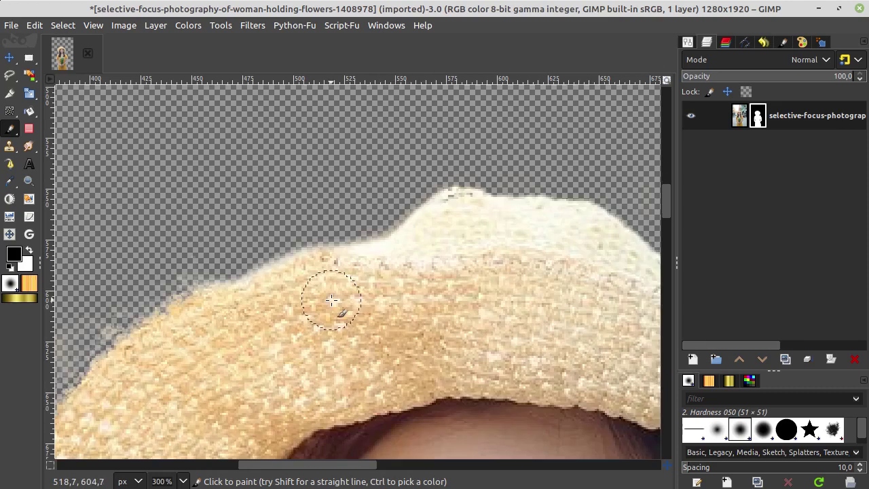
pyautogui.hscroll(-1, 270, 258)
pyautogui.hscroll(-4, 269, 258)
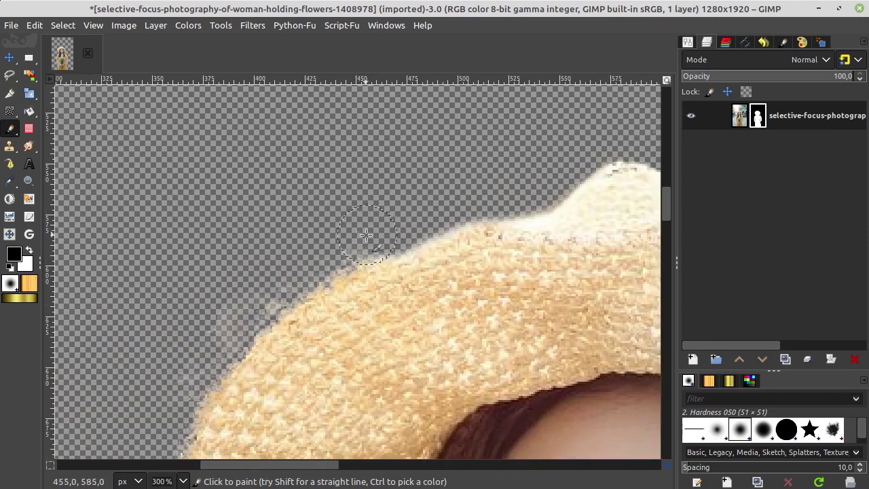
pyautogui.moveTo(301, 256)
pyautogui.mouseDown()
pyautogui.moveTo(281, 287)
pyautogui.moveTo(178, 373)
pyautogui.mouseUp()
pyautogui.scroll(-5, 178, 372)
pyautogui.hscroll(-4, 178, 372)
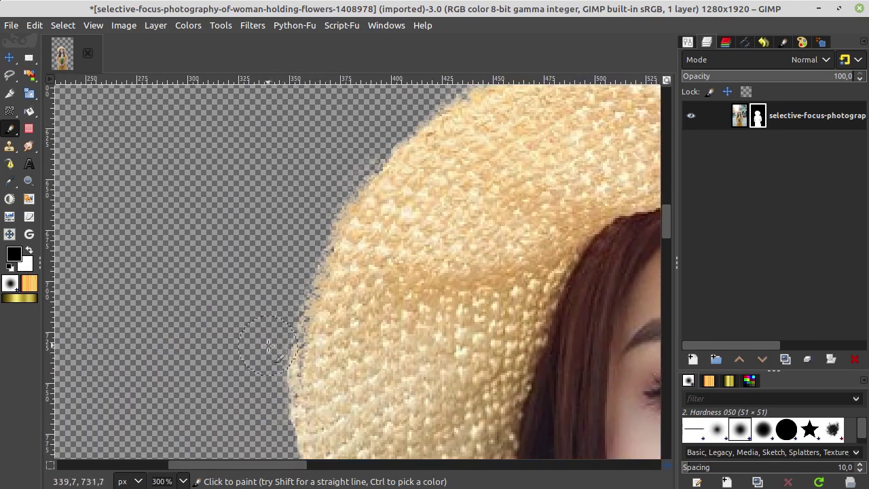
pyautogui.press('x')
pyautogui.press('x')
pyautogui.scroll(-5, 371, 346)
pyautogui.moveTo(370, 346); pyautogui.dragTo(383, 314)
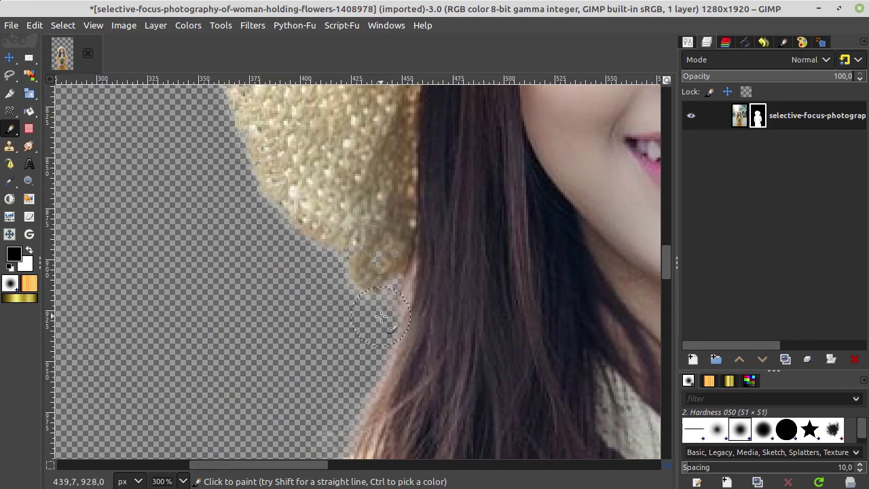
# Set the brush to size 10, paint away the shoulder's white fringe and restore its yellow edge.
pyautogui.press('[')
pyautogui.press('[')
pyautogui.press('[')
pyautogui.press('[')
pyautogui.press('[')
pyautogui.press('[')
pyautogui.press('[')
pyautogui.press('[')
pyautogui.press(']')
pyautogui.scroll(-5, 391, 251)
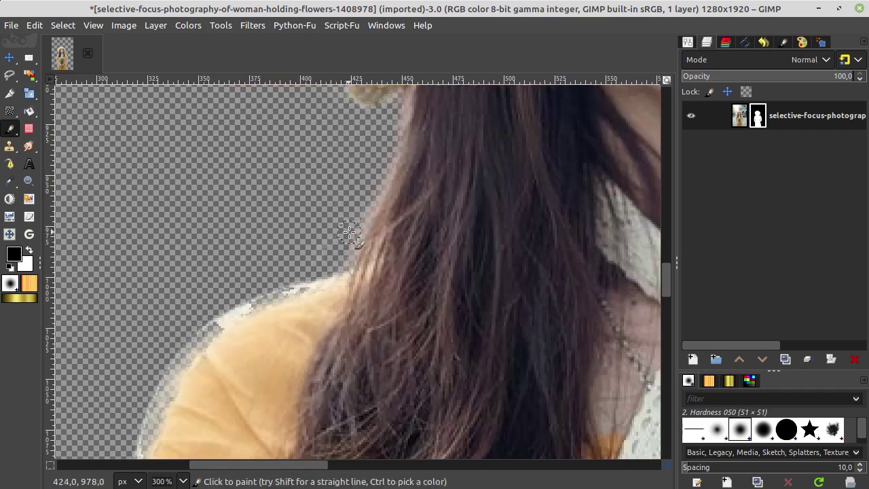
pyautogui.moveTo(274, 285); pyautogui.dragTo(325, 277)
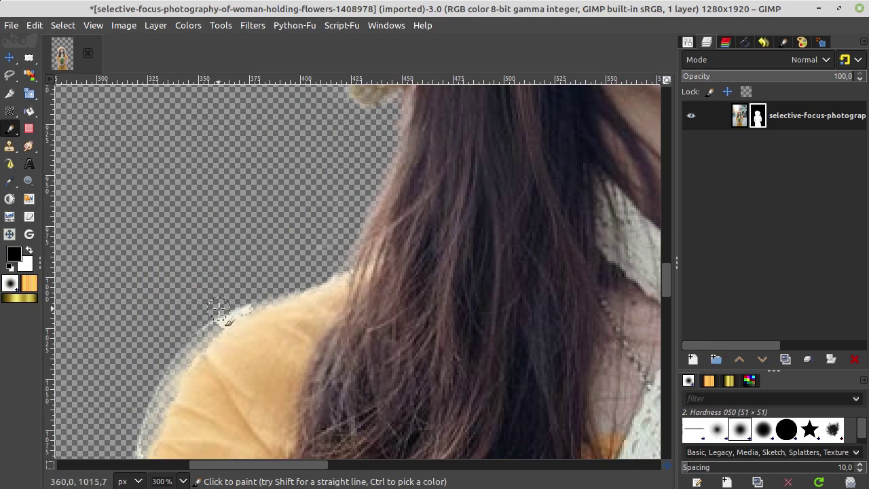
pyautogui.press('x')
pyautogui.moveTo(208, 343); pyautogui.dragTo(232, 329)
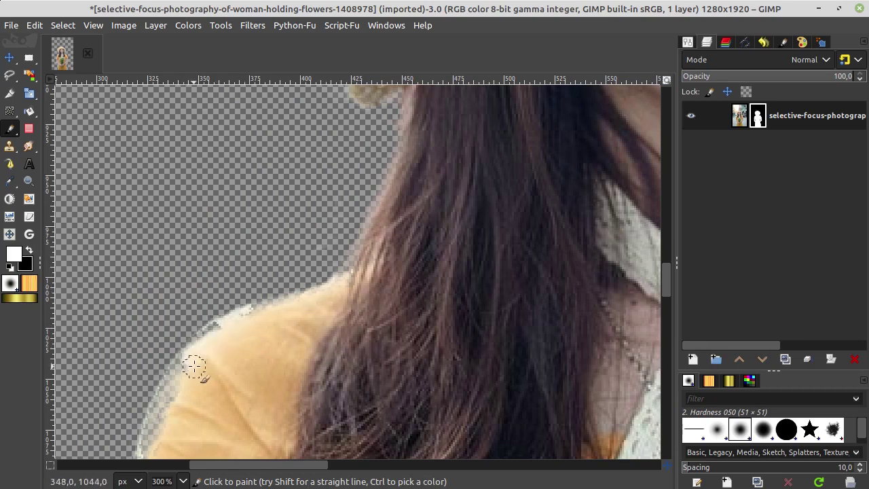
pyautogui.moveTo(194, 366); pyautogui.dragTo(149, 435)
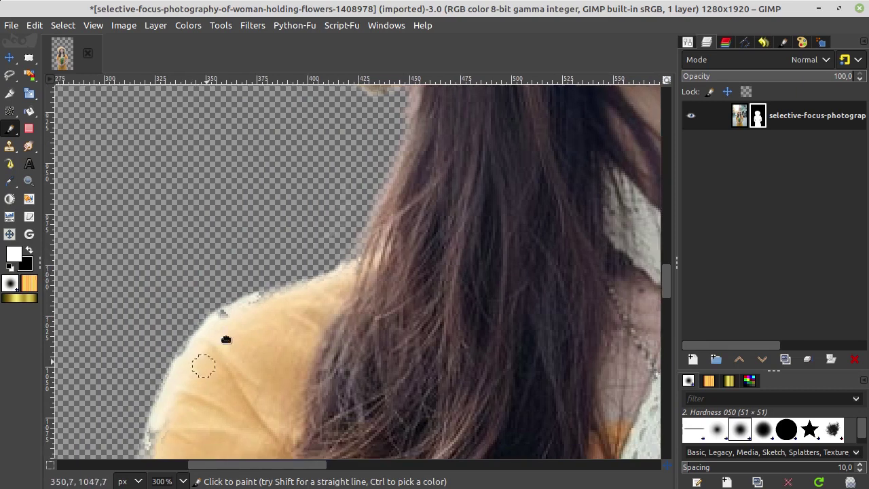
# Touch up the mask along the upper and lower shoulder edge.
pyautogui.scroll(-3, 204, 363)
pyautogui.hscroll(-2, 204, 363)
pyautogui.moveTo(222, 373); pyautogui.dragTo(221, 285)
pyautogui.moveTo(242, 325); pyautogui.dragTo(222, 439)
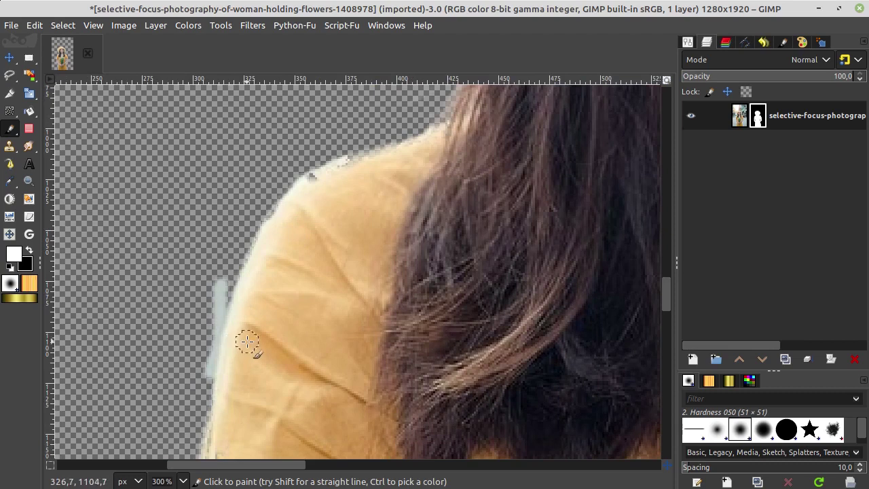
pyautogui.scroll(-3, 246, 340)
pyautogui.hscroll(-1, 246, 341)
pyautogui.moveTo(262, 349)
pyautogui.mouseDown()
pyautogui.moveTo(257, 320)
pyautogui.moveTo(246, 351)
pyautogui.moveTo(242, 344)
pyautogui.moveTo(273, 160)
pyautogui.moveTo(254, 216)
pyautogui.moveTo(254, 204)
pyautogui.moveTo(277, 174)
pyautogui.moveTo(260, 229)
pyautogui.mouseUp()
# Paint black to hide the light fringe running down the shoulder edge.
pyautogui.press('x')
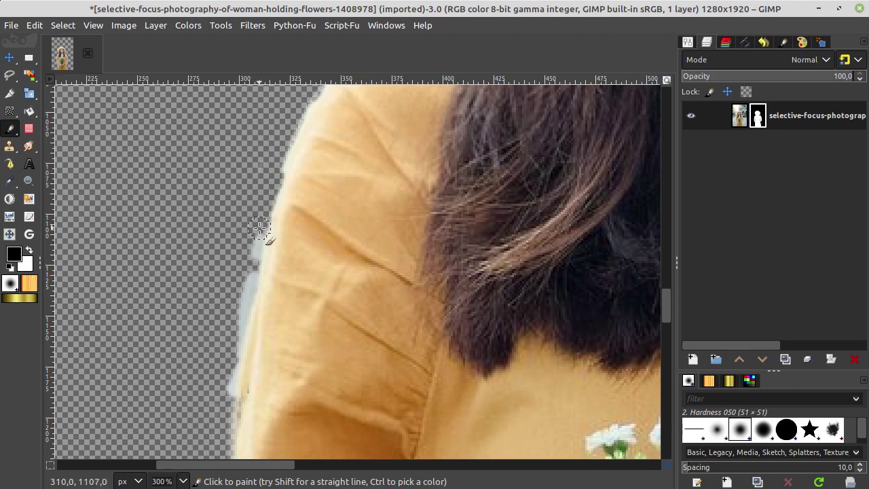
pyautogui.press('x')
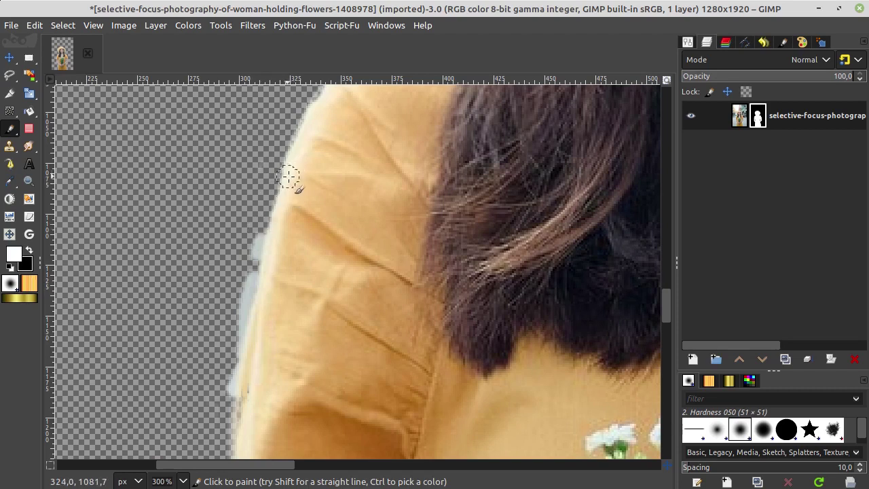
pyautogui.press('x')
pyautogui.moveTo(264, 256); pyautogui.dragTo(242, 299)
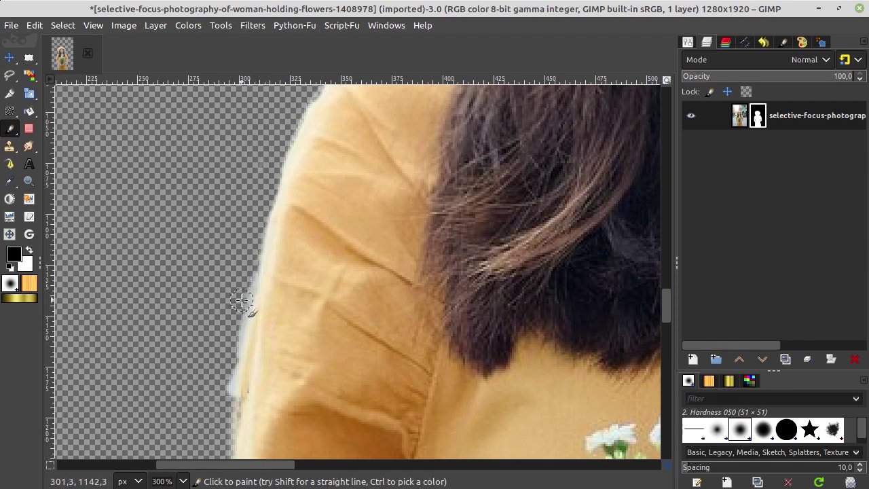
pyautogui.scroll(-3, 252, 272)
pyautogui.scroll(2, 251, 246)
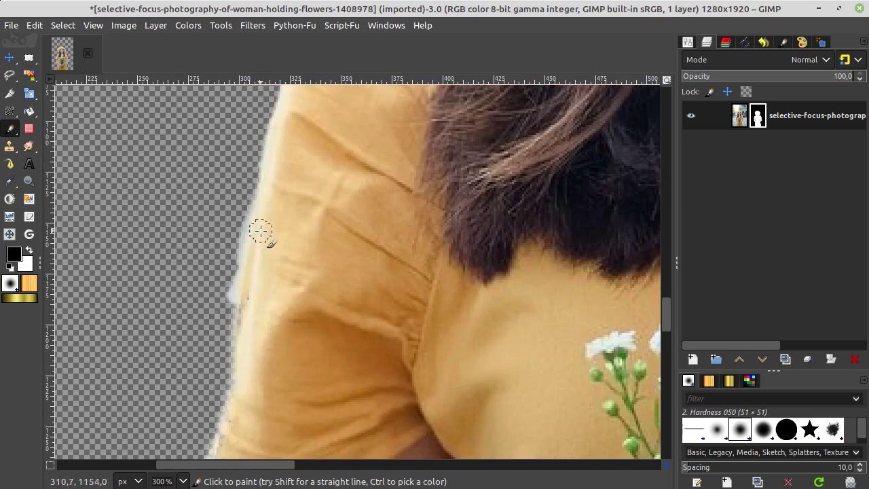
pyautogui.moveTo(246, 210)
pyautogui.mouseDown()
pyautogui.moveTo(225, 283)
pyautogui.moveTo(221, 379)
pyautogui.mouseUp()
# Reveal a little more of the sleeve edge by painting white on the mask.
pyautogui.scroll(-2, 223, 367)
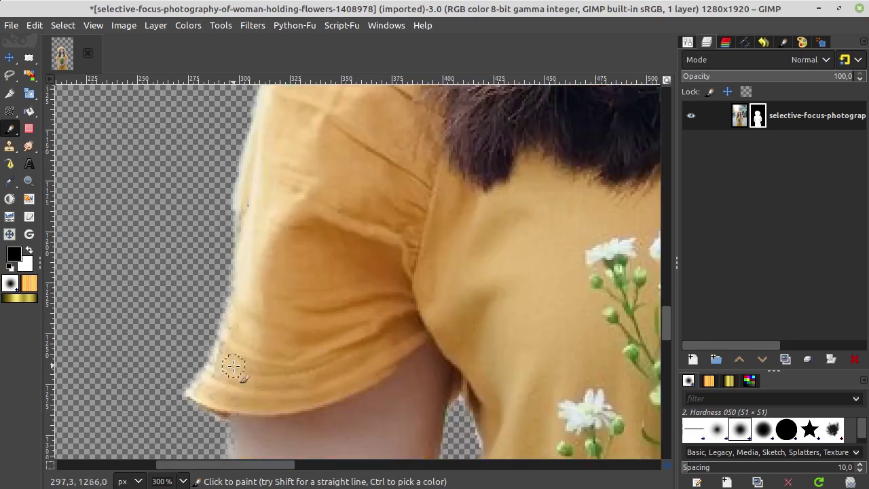
pyautogui.scroll(-2, 223, 359)
pyautogui.press('x')
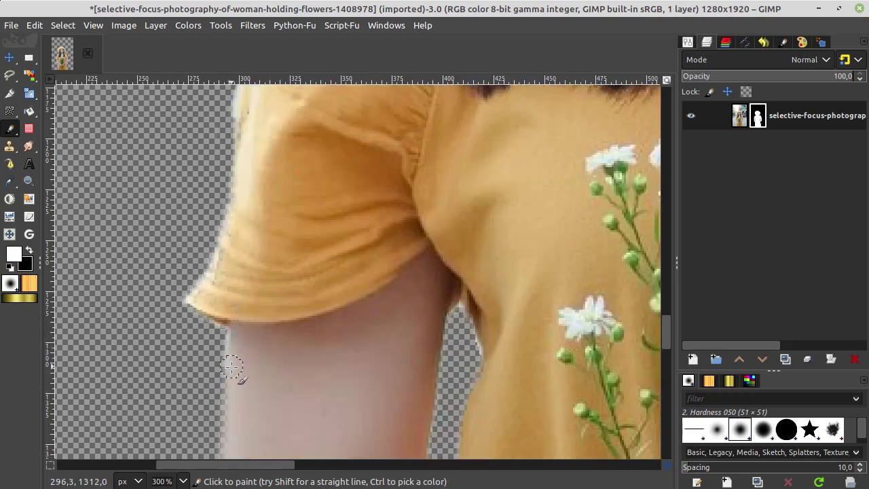
pyautogui.press('x')
pyautogui.press('x')
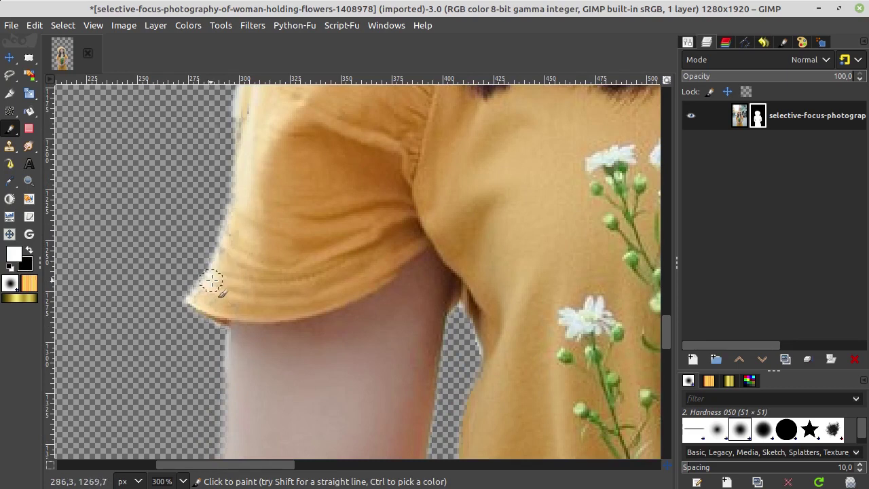
pyautogui.moveTo(246, 117); pyautogui.dragTo(237, 177)
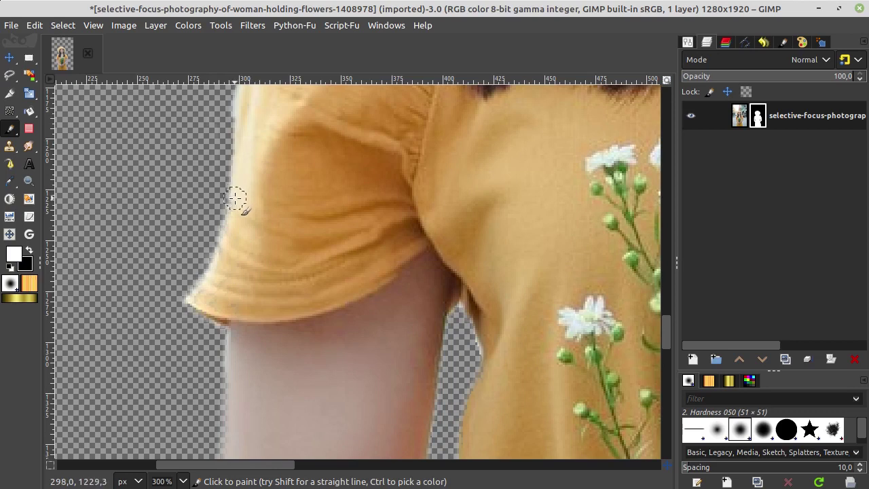
pyautogui.scroll(-7, 236, 198)
pyautogui.scroll(-1, 455, 351)
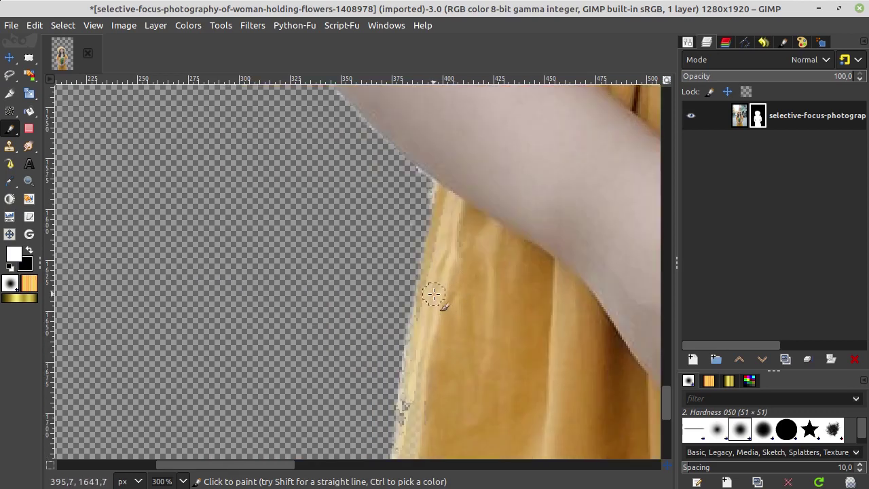
# Paint white on the mask to reveal the dress's left edge down toward the hem.
pyautogui.click(251, 25)
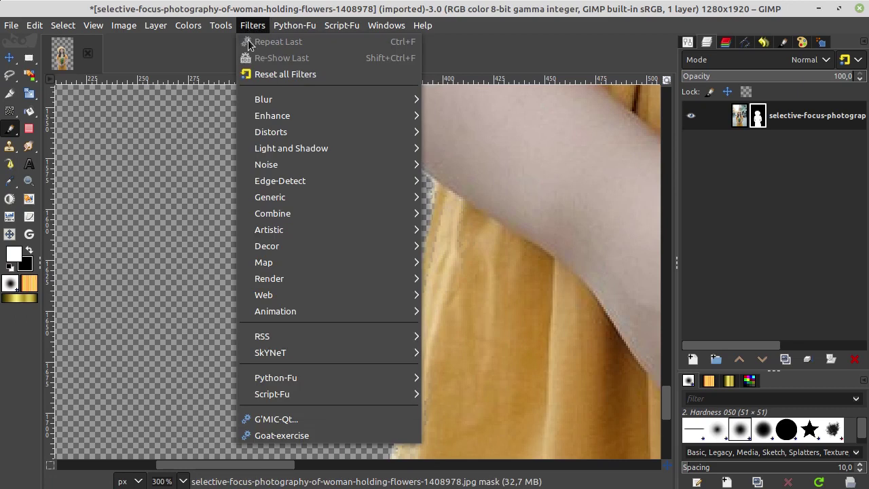
pyautogui.click(485, 15)
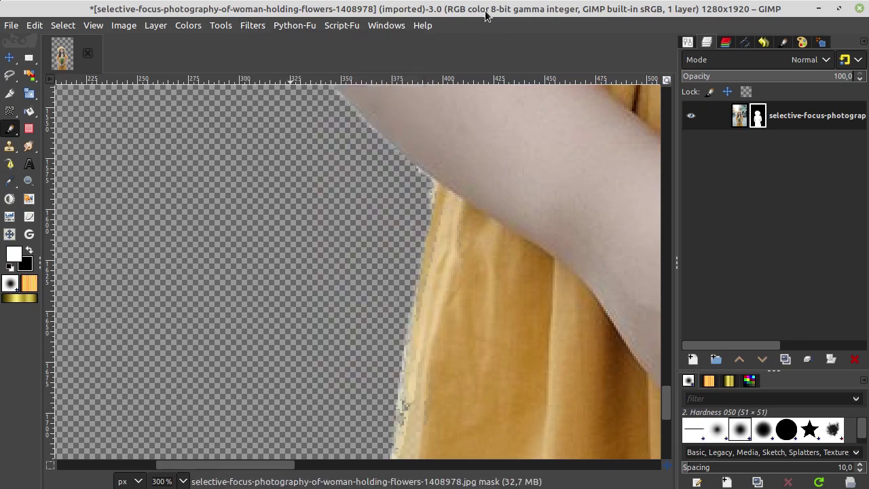
pyautogui.scroll(-3, 428, 303)
pyautogui.moveTo(420, 127); pyautogui.dragTo(412, 208)
pyautogui.moveTo(426, 116); pyautogui.dragTo(378, 297)
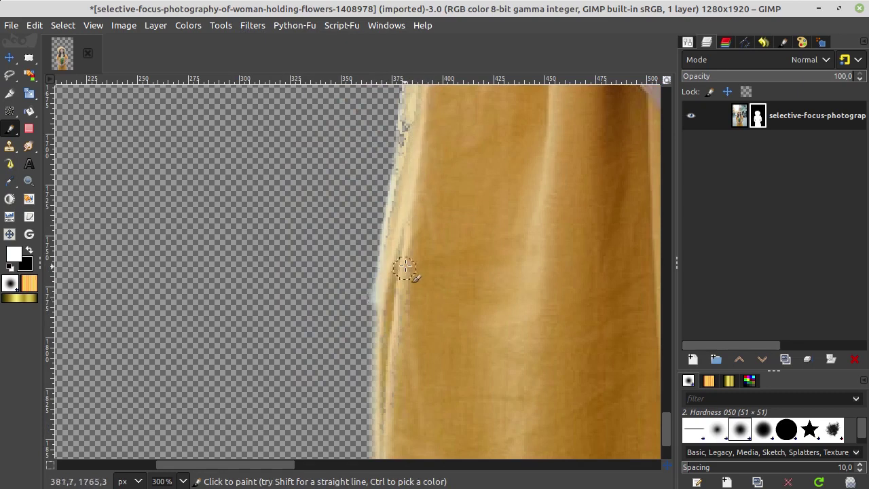
pyautogui.press('x')
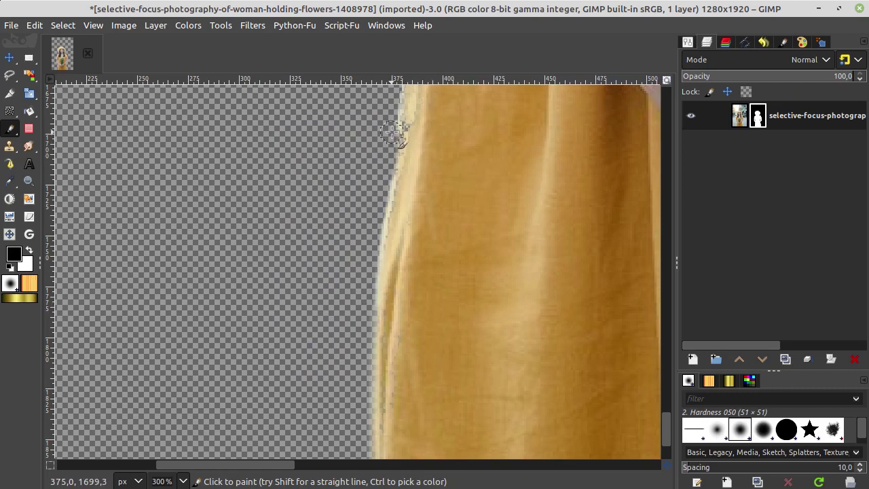
pyautogui.scroll(3, 396, 254)
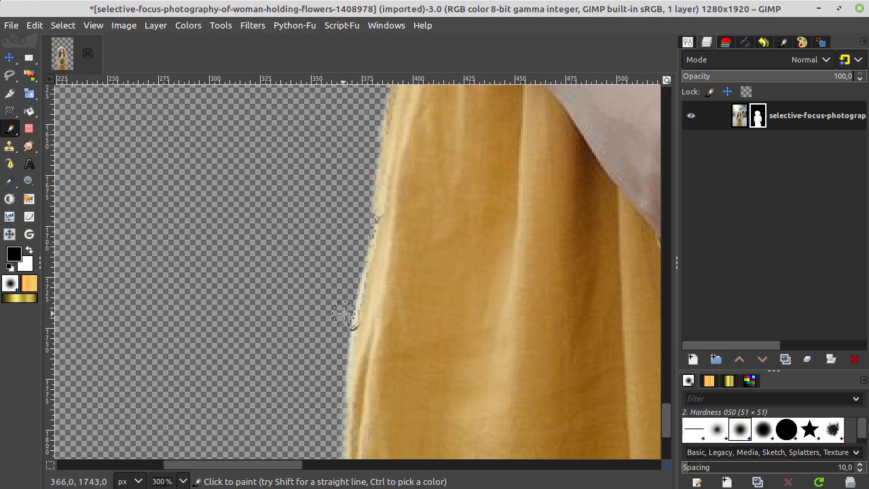
pyautogui.scroll(-5, 344, 314)
pyautogui.press('x')
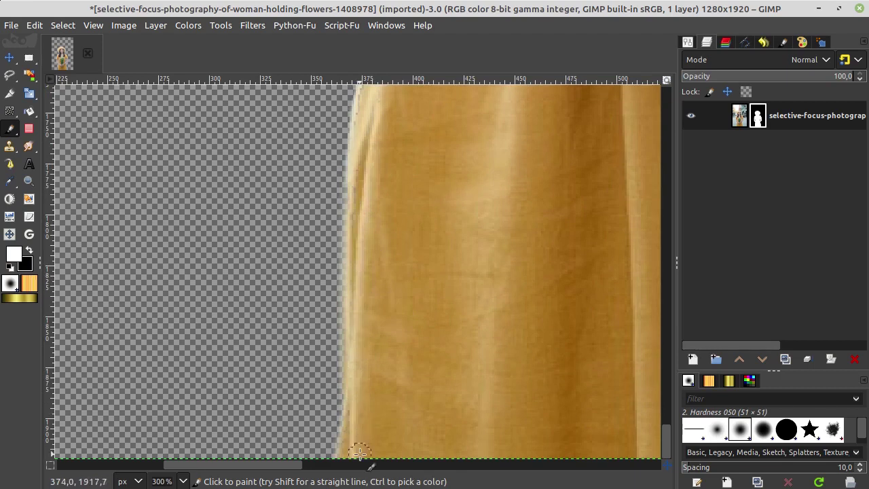
pyautogui.keyDown('ctrl'); pyautogui.scroll(-2, 514, 281); pyautogui.keyUp('ctrl')
# Zoom in on the forearm and paint black along its edge to hide the pale fringe.
pyautogui.hscroll(3, 528, 274)
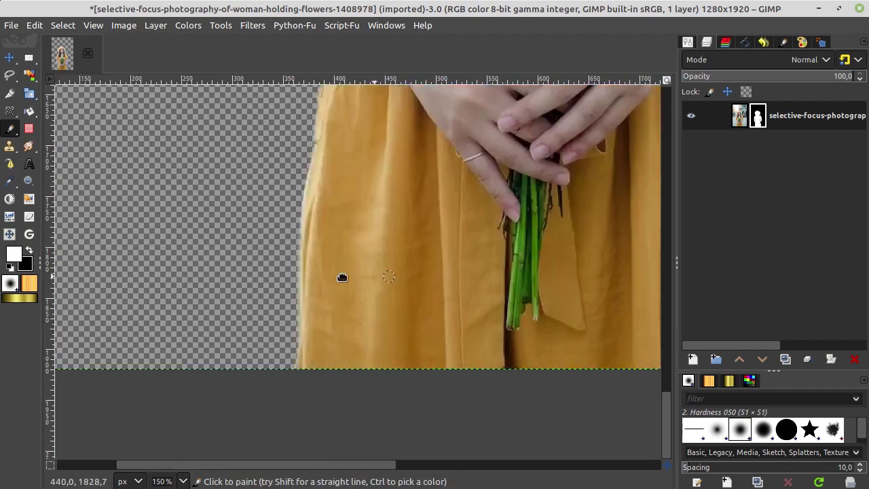
pyautogui.hscroll(3, 342, 277)
pyautogui.hscroll(4, 427, 223)
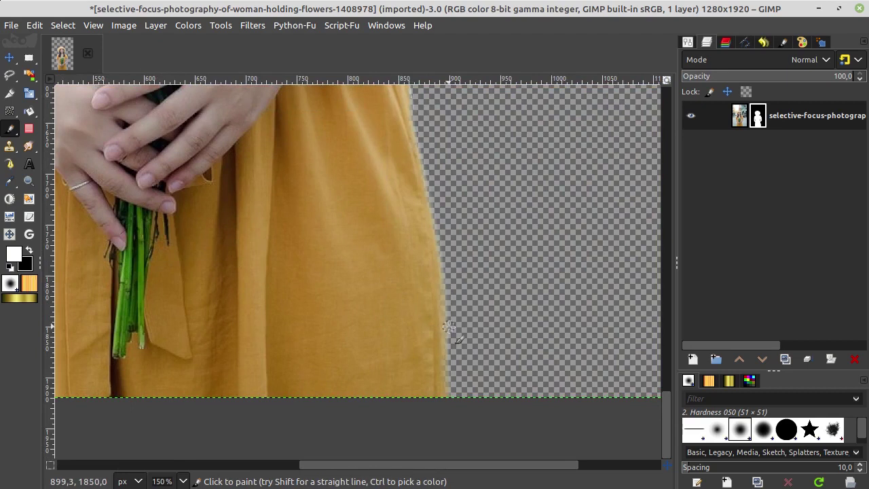
pyautogui.scroll(5, 448, 327)
pyautogui.scroll(5, 550, 180)
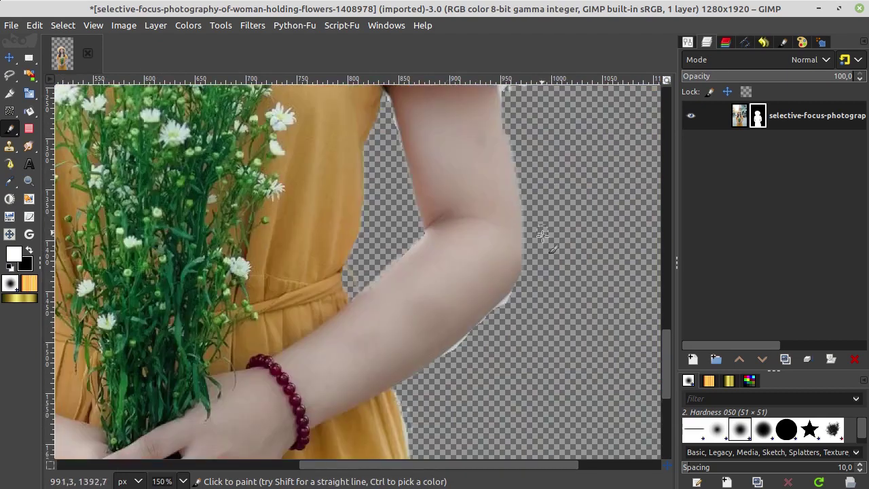
pyautogui.keyDown('ctrl'); pyautogui.scroll(1, 537, 271); pyautogui.keyUp('ctrl')
pyautogui.keyDown('ctrl'); pyautogui.scroll(1, 524, 309); pyautogui.keyUp('ctrl')
pyautogui.scroll(-3, 543, 244)
pyautogui.scroll(-1, 543, 197)
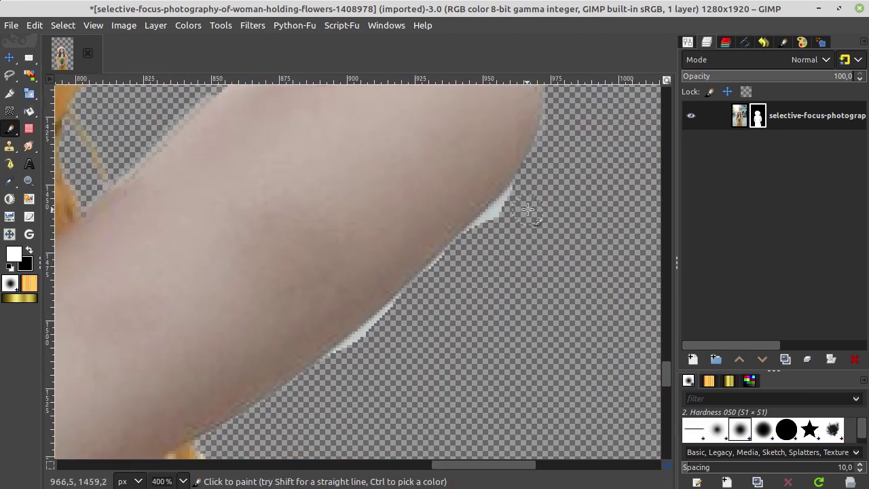
pyautogui.moveTo(520, 204)
pyautogui.mouseDown()
pyautogui.moveTo(514, 227)
pyautogui.moveTo(489, 233)
pyautogui.moveTo(508, 210)
pyautogui.moveTo(517, 219)
pyautogui.mouseUp()
pyautogui.click(30, 251)
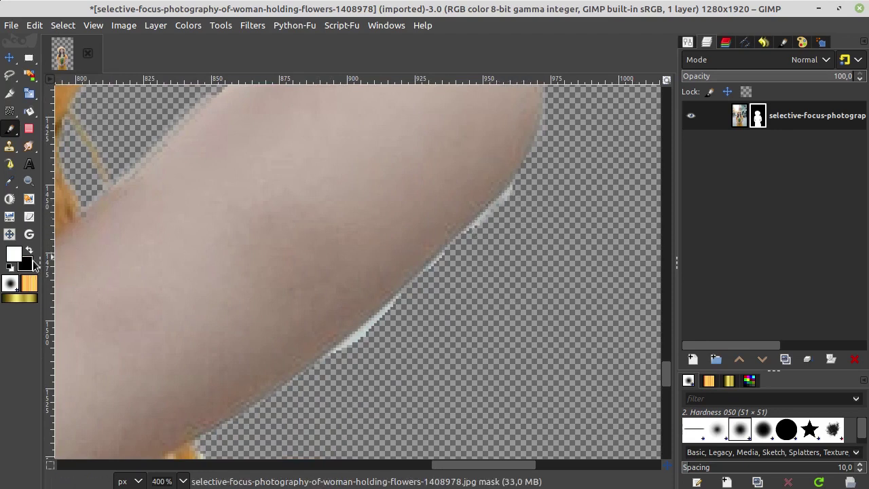
pyautogui.press('x')
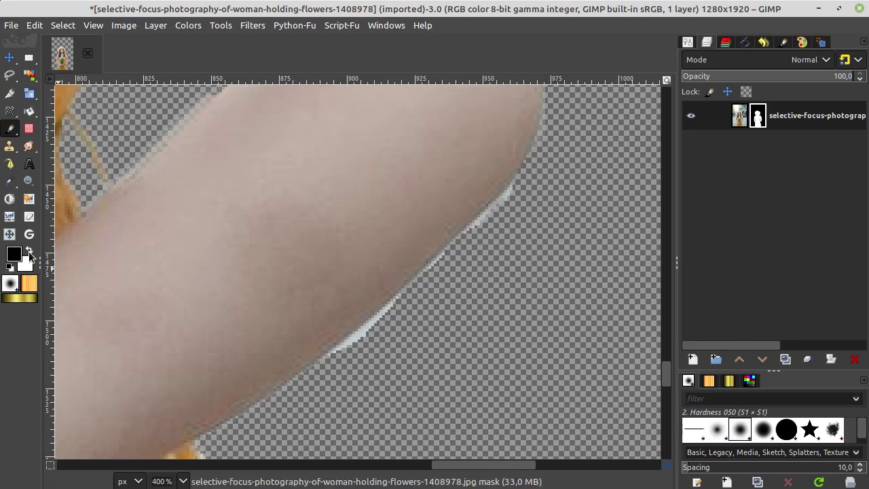
pyautogui.moveTo(518, 195); pyautogui.dragTo(305, 383)
# Paint white on the mask to touch up the lower arm edge.
pyautogui.press('x')
pyautogui.moveTo(237, 399); pyautogui.dragTo(184, 423)
pyautogui.press('x')
pyautogui.scroll(10, 184, 423)
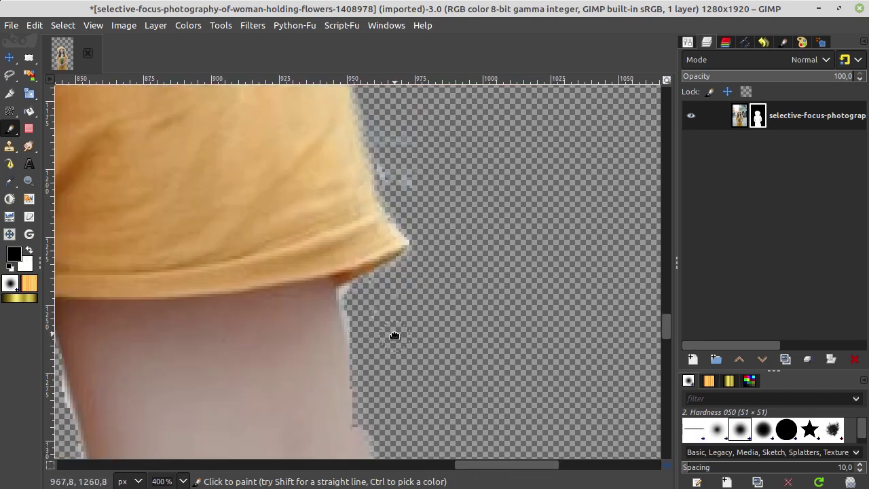
pyautogui.scroll(-3, 394, 335)
pyautogui.scroll(-2, 421, 377)
pyautogui.hscroll(-3, 359, 360)
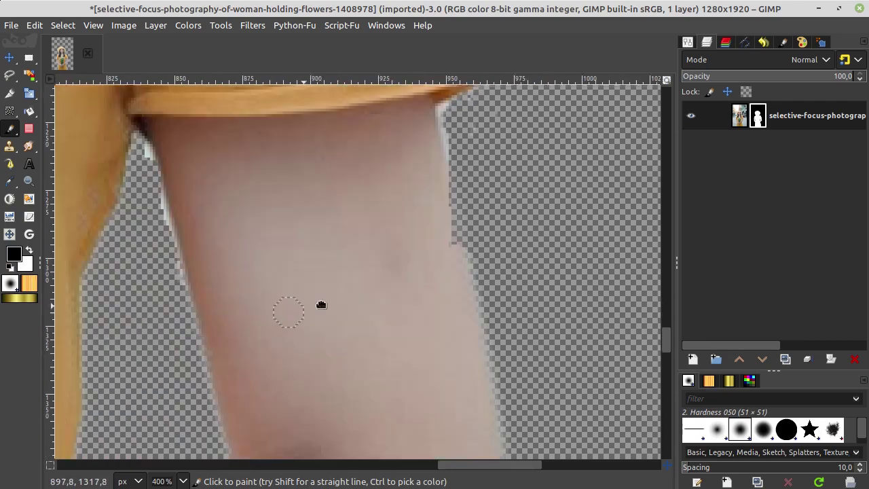
pyautogui.hscroll(-2, 321, 305)
# Restore the arm's right edge and clean the bluish fringe along the upper arm.
pyautogui.press('x')
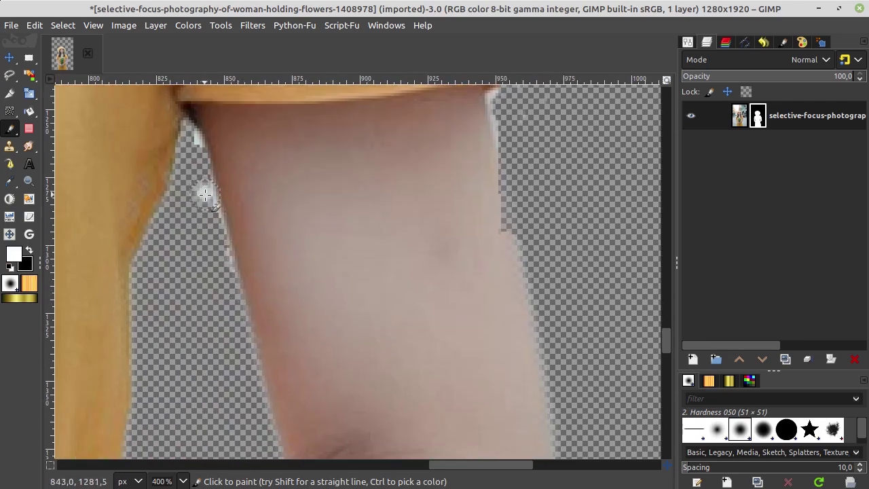
pyautogui.press('x')
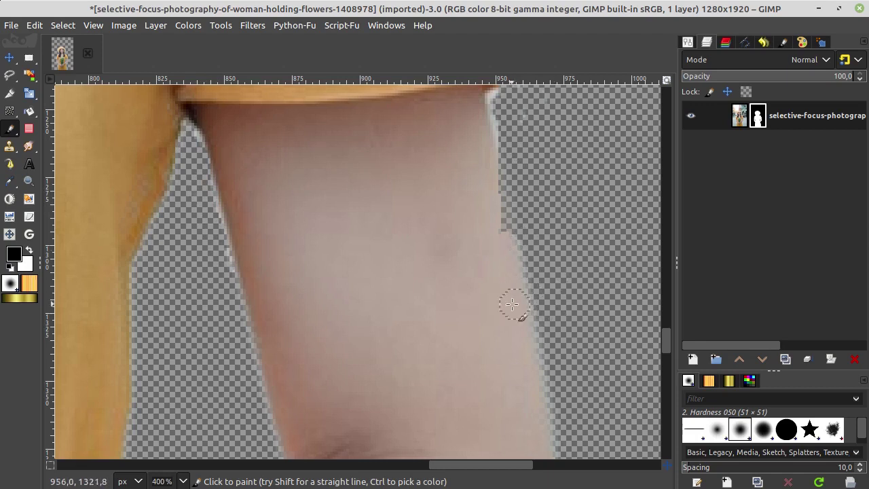
pyautogui.press('x')
pyautogui.moveTo(513, 219)
pyautogui.mouseDown()
pyautogui.moveTo(505, 214)
pyautogui.moveTo(508, 227)
pyautogui.moveTo(495, 192)
pyautogui.moveTo(495, 161)
pyautogui.moveTo(500, 208)
pyautogui.mouseUp()
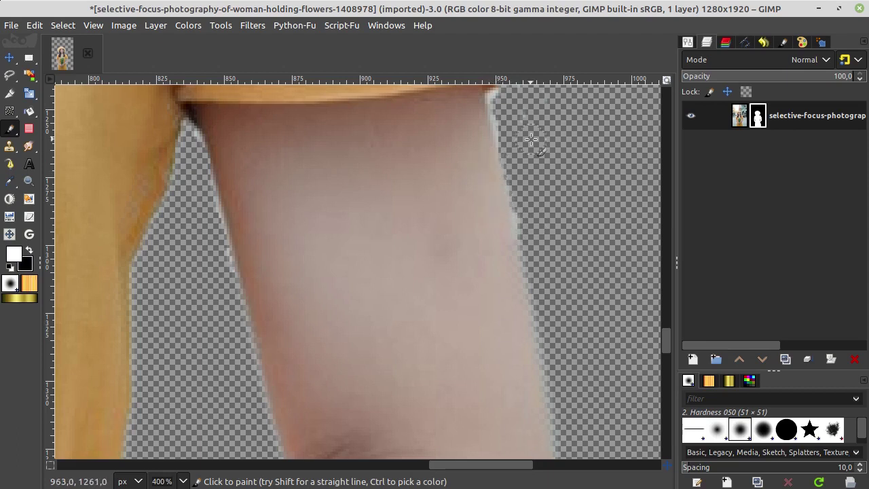
pyautogui.scroll(5, 531, 139)
pyautogui.hscroll(3, 516, 183)
pyautogui.moveTo(466, 157)
pyautogui.mouseDown()
pyautogui.moveTo(457, 115)
pyautogui.moveTo(461, 167)
pyautogui.moveTo(463, 111)
pyautogui.moveTo(459, 161)
pyautogui.moveTo(436, 130)
pyautogui.moveTo(456, 188)
pyautogui.moveTo(402, 284)
pyautogui.moveTo(402, 272)
pyautogui.mouseUp()
pyautogui.press('x')
# Zoom out and paint black along the dress edge beside the bracelet to clear the bluish fringe.
pyautogui.press('1')
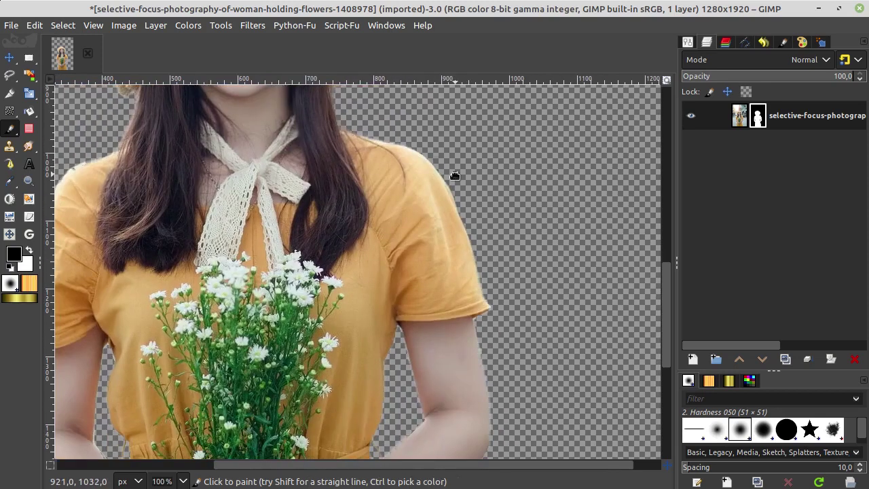
pyautogui.keyDown('ctrl'); pyautogui.scroll(3, 469, 166); pyautogui.keyUp('ctrl')
pyautogui.keyDown('ctrl'); pyautogui.scroll(-1, 439, 178); pyautogui.keyUp('ctrl')
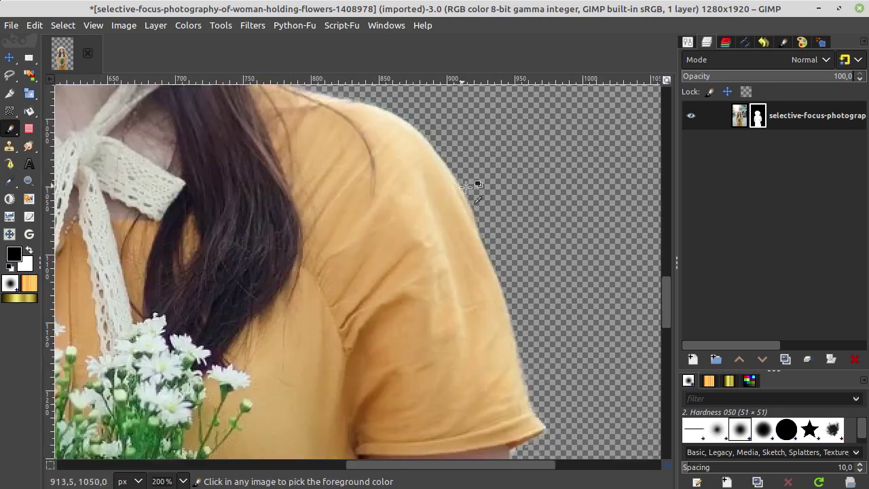
pyautogui.keyDown('ctrl'); pyautogui.scroll(-2, 476, 178); pyautogui.keyUp('ctrl')
pyautogui.scroll(1, 467, 247)
pyautogui.scroll(-3, 436, 362)
pyautogui.scroll(-1, 513, 132)
pyautogui.scroll(-2, 473, 364)
pyautogui.scroll(-4, 481, 211)
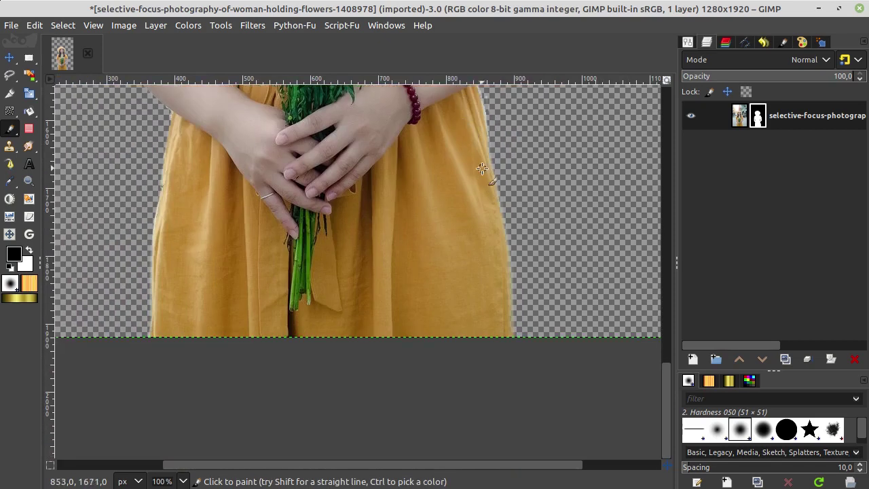
pyautogui.keyDown('ctrl'); pyautogui.scroll(1, 326, 163); pyautogui.keyUp('ctrl')
pyautogui.keyDown('ctrl'); pyautogui.scroll(1, 140, 176); pyautogui.keyUp('ctrl')
pyautogui.keyDown('ctrl'); pyautogui.scroll(1, 414, 175); pyautogui.keyUp('ctrl')
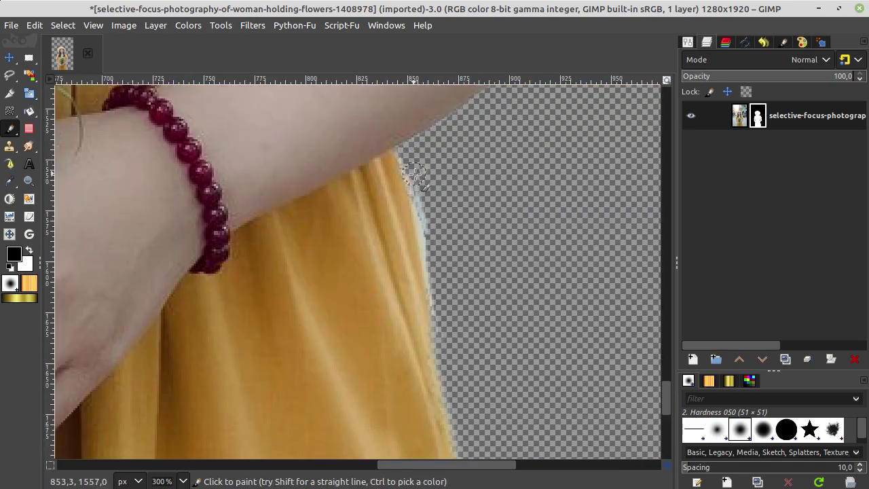
pyautogui.press('x')
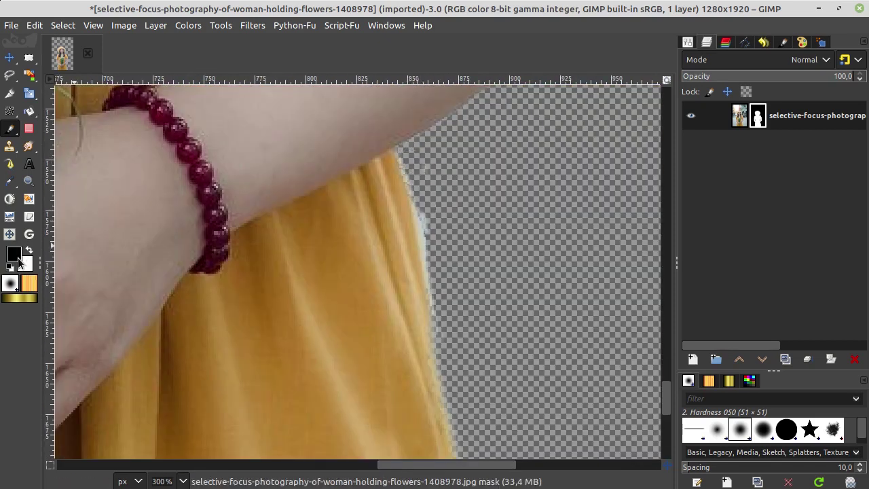
pyautogui.moveTo(428, 207); pyautogui.dragTo(436, 307)
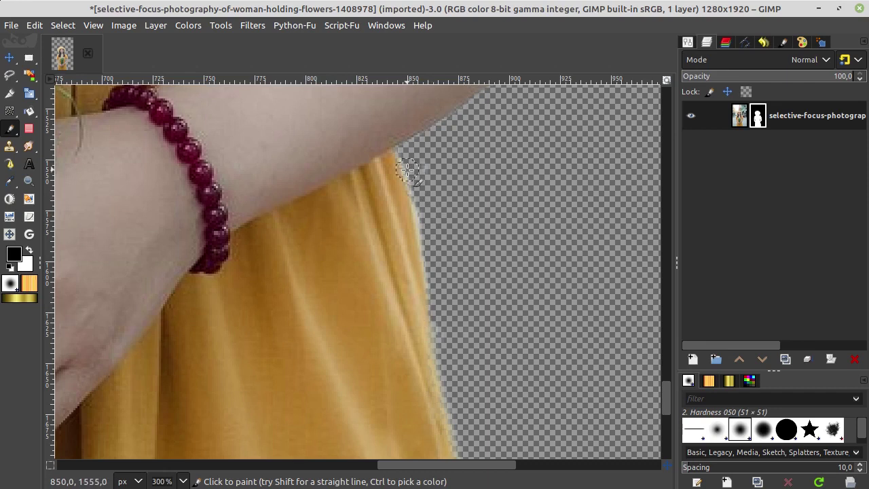
# Paint white on the mask to restore the arm edge.
pyautogui.press('x')
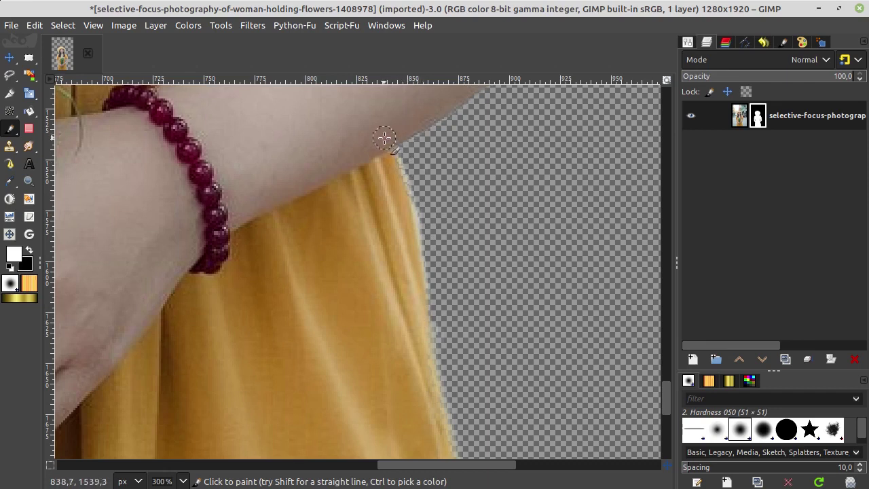
pyautogui.moveTo(443, 113); pyautogui.dragTo(384, 139)
pyautogui.scroll(-4, 515, 129)
pyautogui.scroll(3, 462, 319)
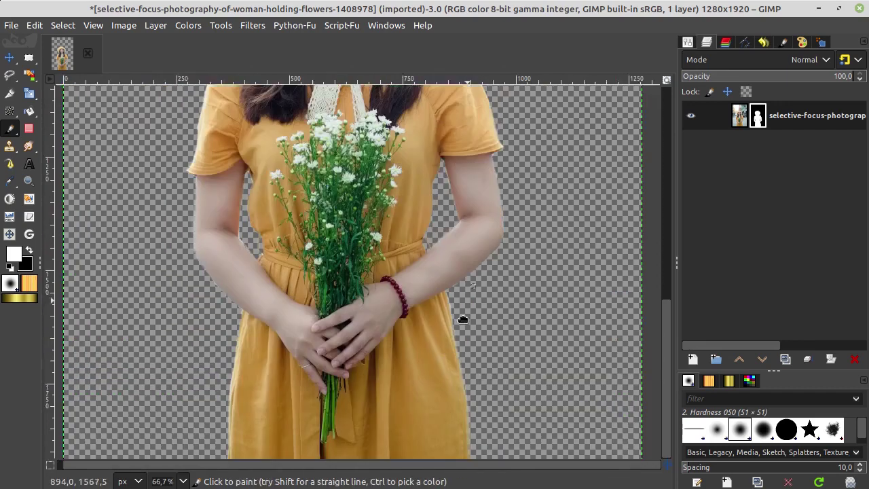
pyautogui.scroll(3, 462, 319)
pyautogui.scroll(3, 438, 373)
pyautogui.scroll(1, 462, 200)
pyautogui.scroll(1, 462, 349)
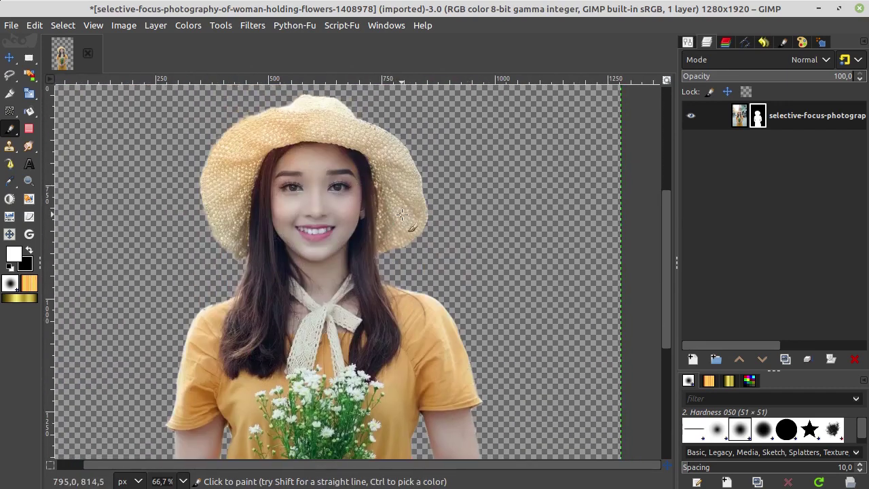
# Pan over the lower body and hat, then switch to the Gimp 79 folder in the file manager.
pyautogui.press('ctrl')
pyautogui.scroll(2, 373, 129)
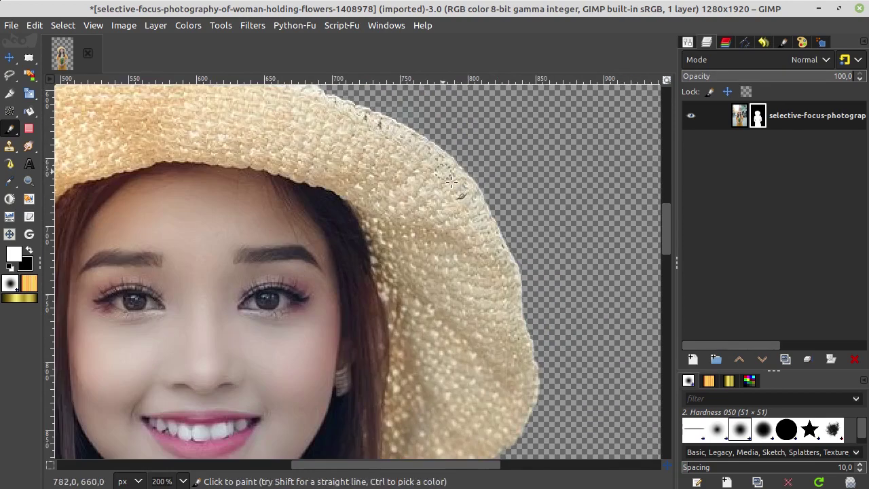
pyautogui.scroll(-3, 458, 205)
pyautogui.moveTo(445, 328); pyautogui.dragTo(440, 146)
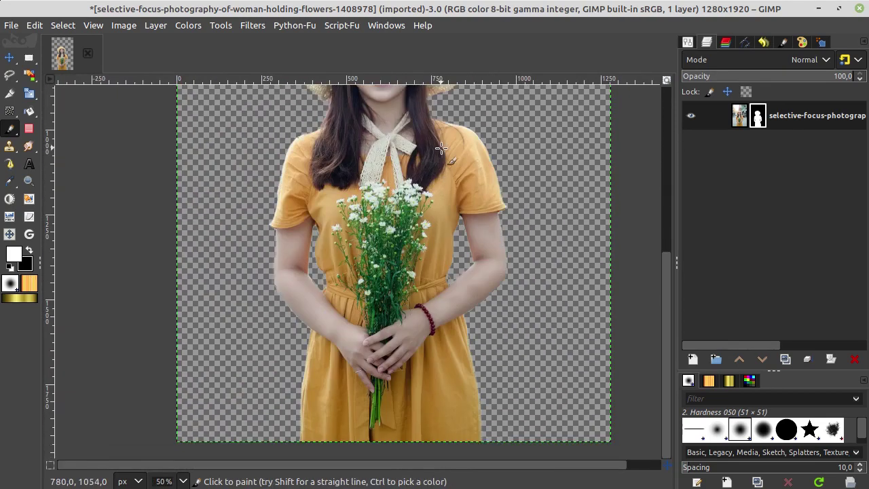
pyautogui.moveTo(402, 198); pyautogui.dragTo(402, 260)
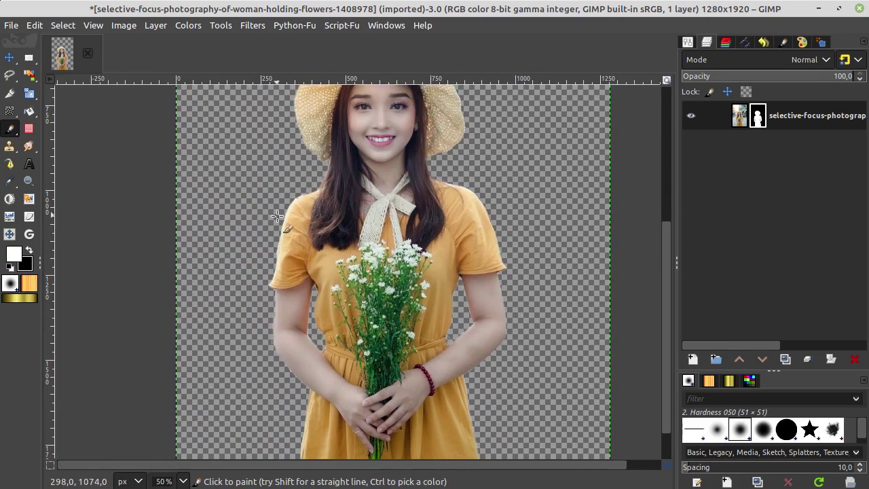
pyautogui.hotkey('alt', 'Tab')
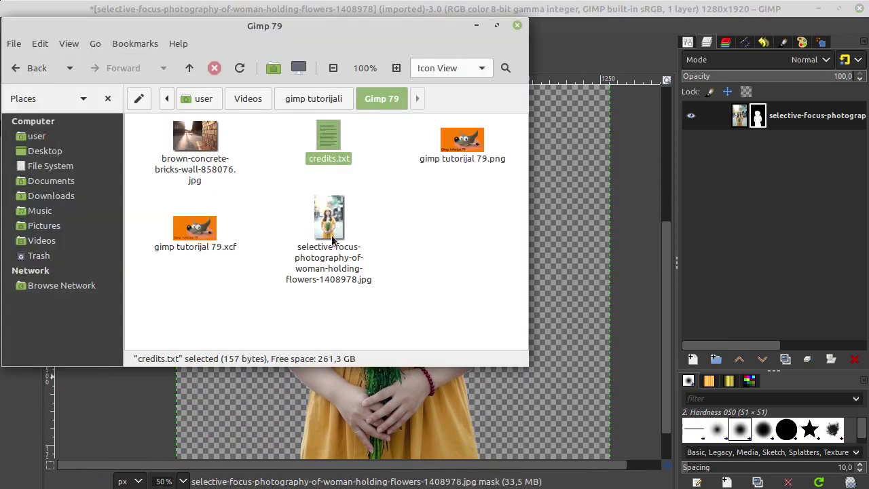
# Drop brown-concrete-bricks-wall-858076.jpg into GIMP as a new layer, converted to built-in sRGB.
pyautogui.moveTo(231, 43); pyautogui.dragTo(571, 59)
pyautogui.moveTo(540, 151); pyautogui.dragTo(759, 147)
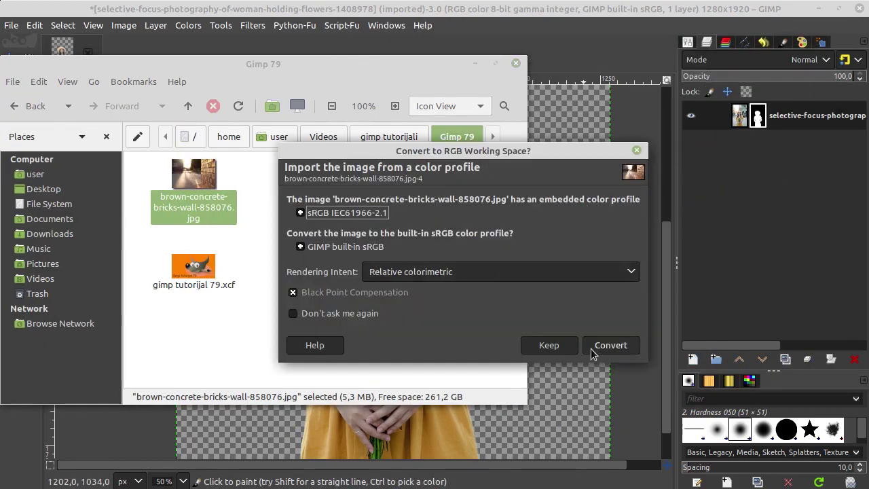
pyautogui.click(591, 348)
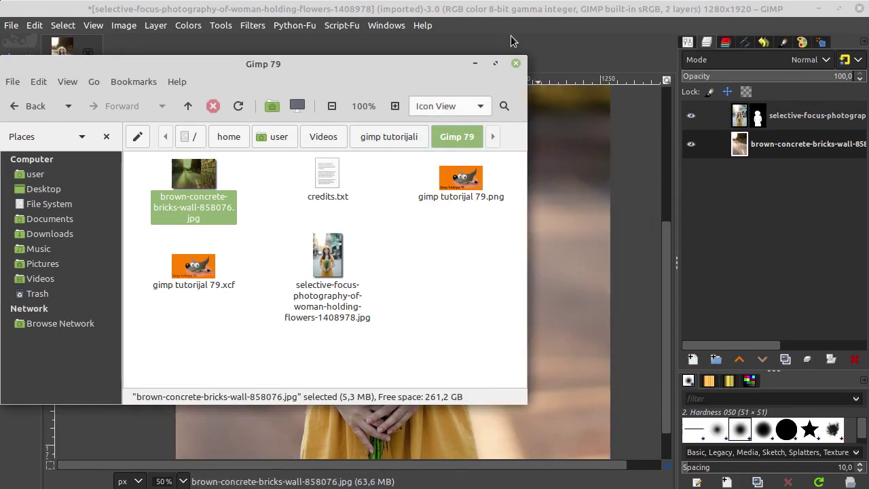
pyautogui.click(511, 35)
pyautogui.scroll(5, 550, 149)
# Use the Move tool to shift the brick wall layer so its darker area sits behind the hat.
pyautogui.scroll(-5, 516, 183)
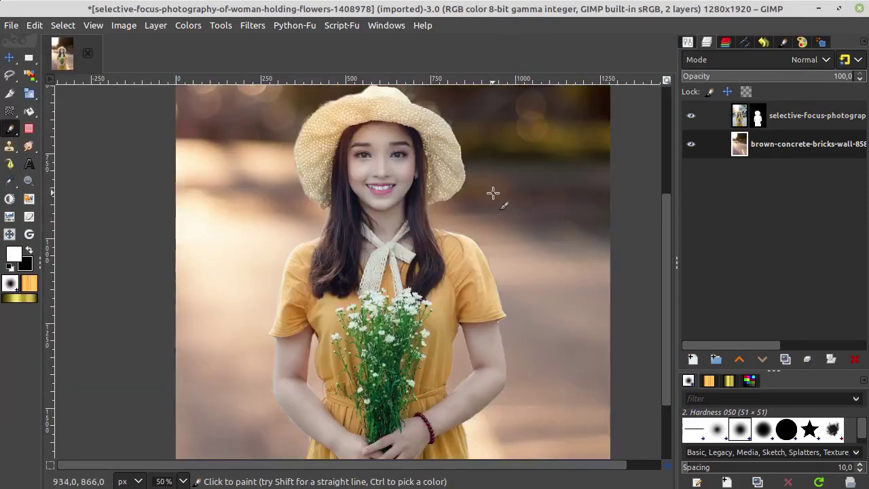
pyautogui.scroll(3, 482, 165)
pyautogui.scroll(-2, 416, 165)
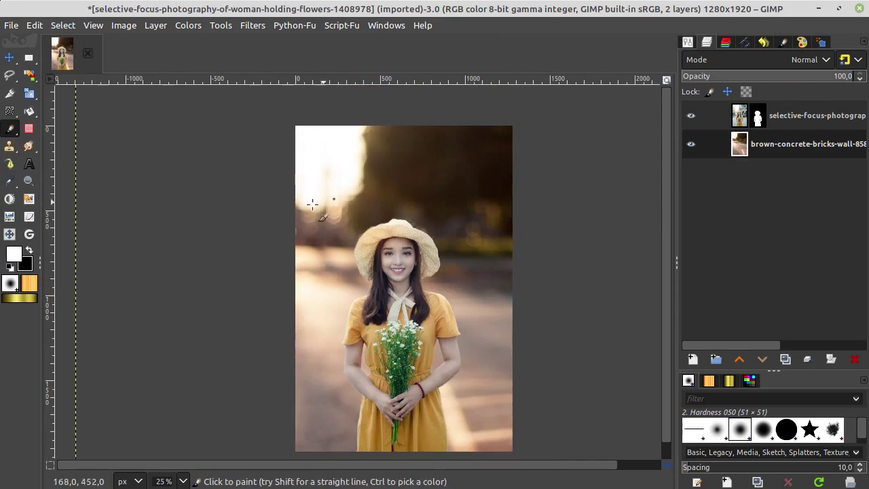
pyautogui.click(8, 57)
pyautogui.moveTo(355, 194)
pyautogui.mouseDown()
pyautogui.moveTo(364, 218)
pyautogui.moveTo(416, 244)
pyautogui.moveTo(403, 233)
pyautogui.moveTo(382, 240)
pyautogui.moveTo(344, 227)
pyautogui.mouseUp()
pyautogui.scroll(2, 374, 285)
pyautogui.scroll(2, 396, 257)
pyautogui.scroll(-2, 396, 258)
pyautogui.scroll(1, 504, 152)
pyautogui.scroll(2, 504, 151)
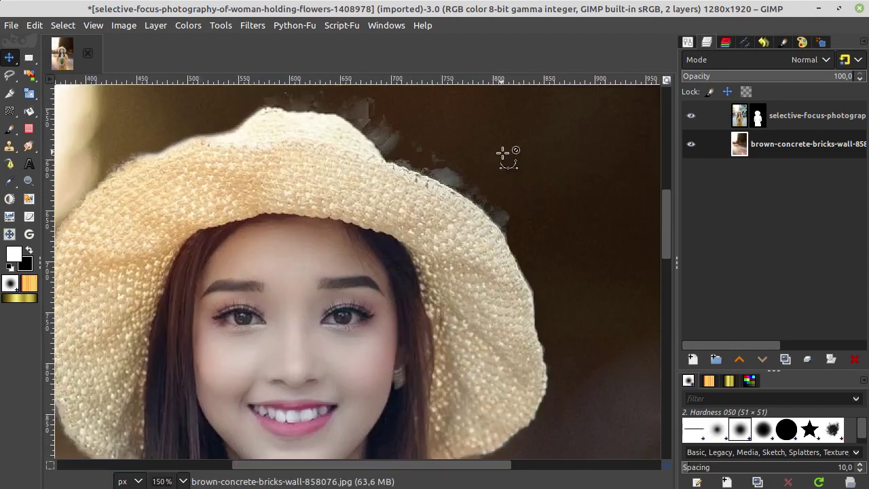
pyautogui.moveTo(464, 146); pyautogui.dragTo(487, 212)
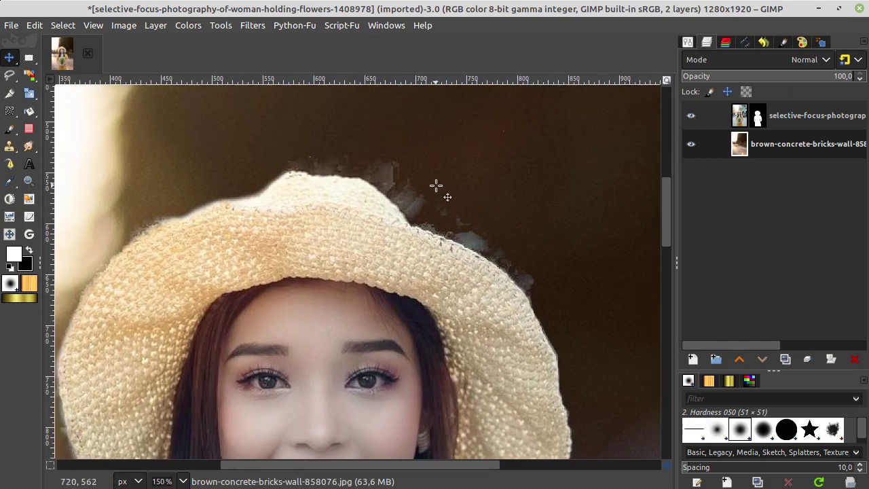
pyautogui.moveTo(447, 174); pyautogui.dragTo(419, 173)
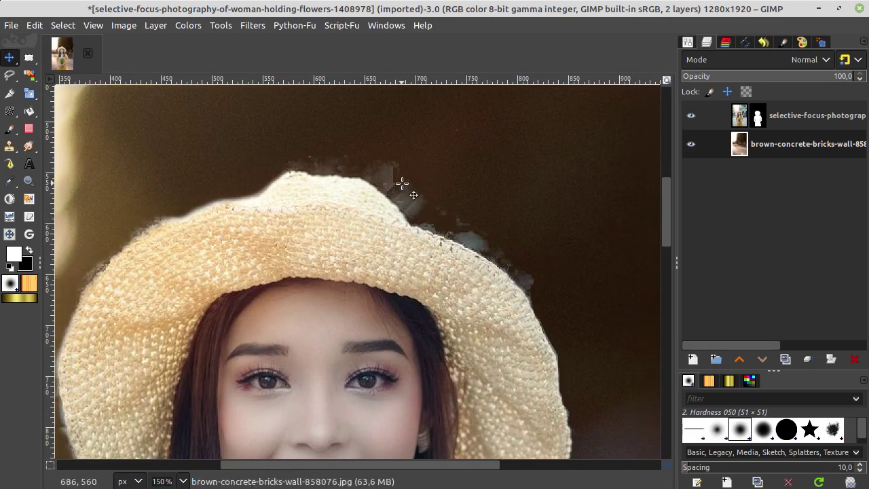
# Select the woman layer's mask and ready a size-27 Paintbrush painting black.
pyautogui.click(763, 121)
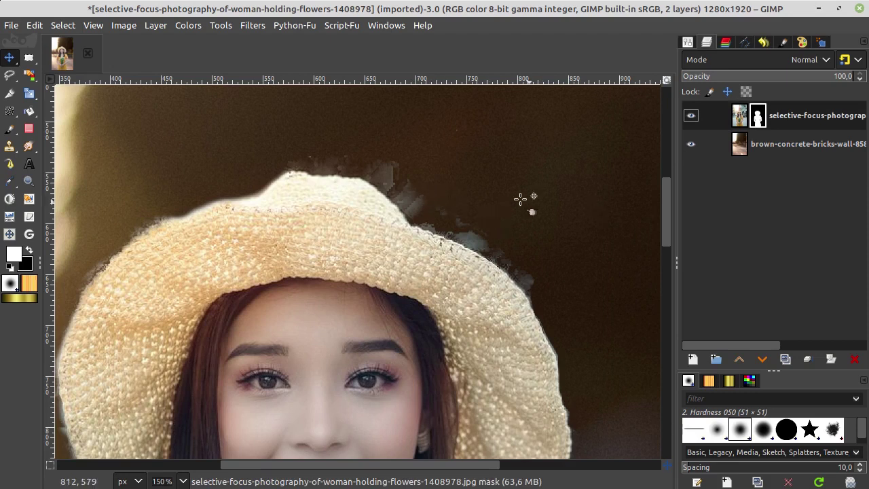
pyautogui.press('x')
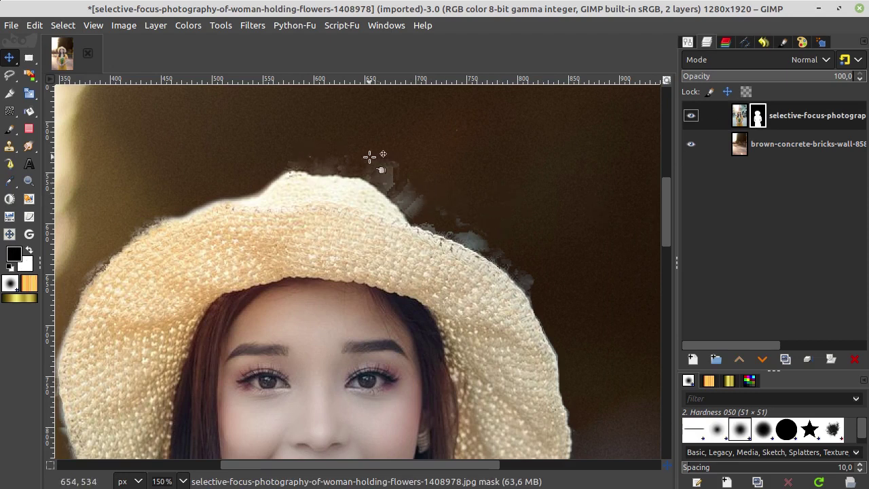
pyautogui.press('p')
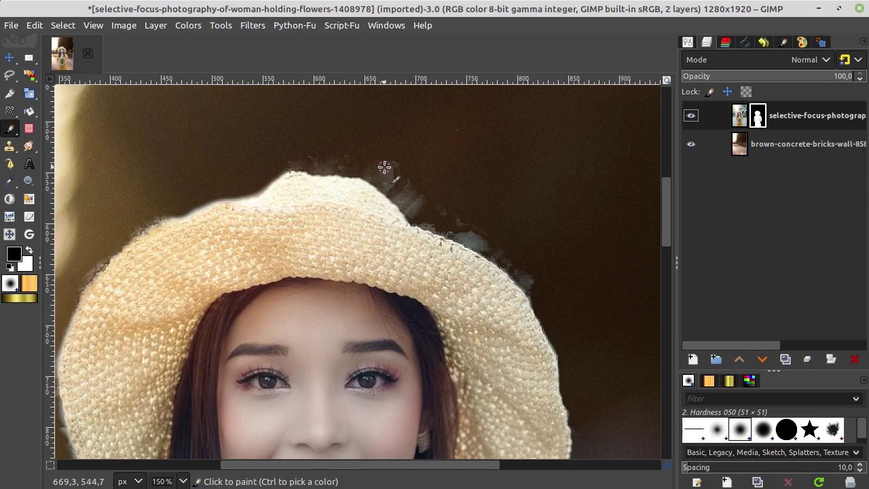
pyautogui.press('[')
pyautogui.press(']')
pyautogui.press(']')
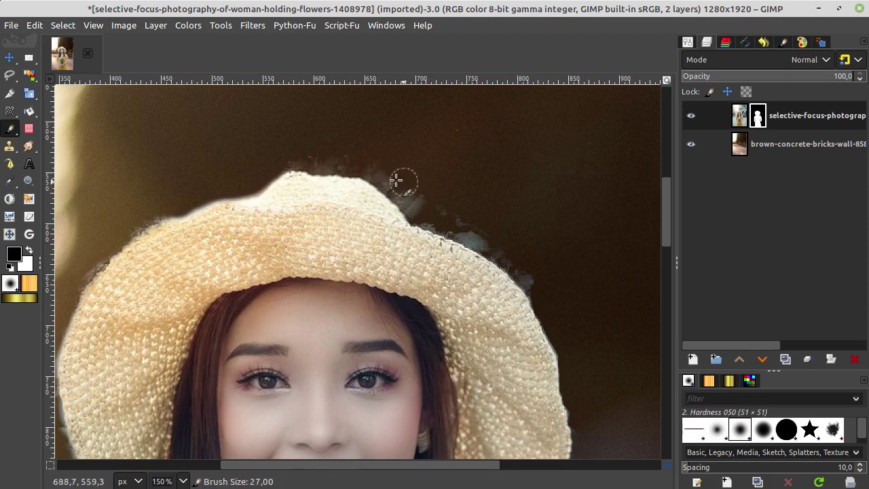
# Paint black along the hat's left and lower edges to hide the fringe.
pyautogui.hscroll(-5, 385, 178)
pyautogui.scroll(-2, 385, 178)
pyautogui.scroll(-1, 452, 188)
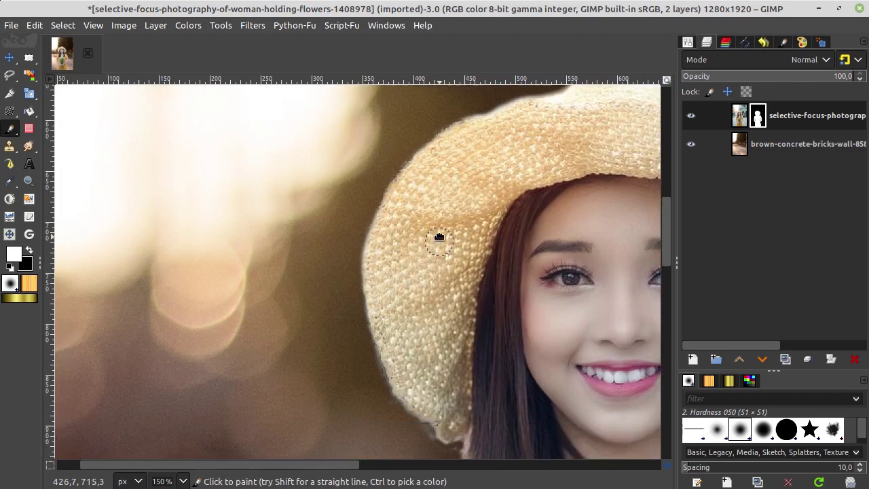
pyautogui.press('x')
pyautogui.scroll(-1, 434, 224)
pyautogui.scroll(-1, 401, 210)
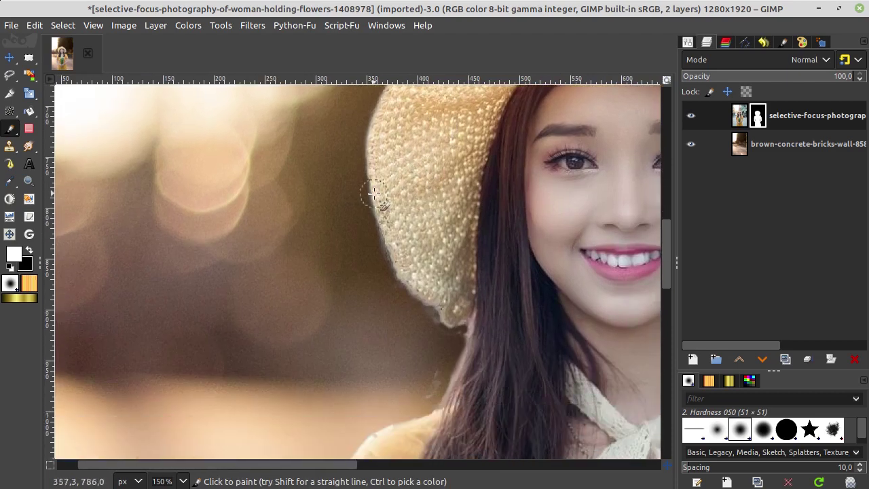
pyautogui.press('x')
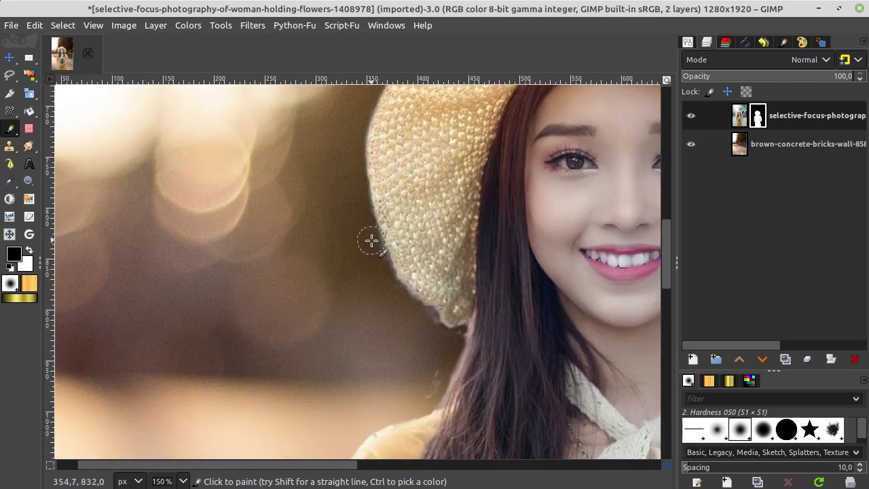
pyautogui.moveTo(371, 242); pyautogui.dragTo(380, 264)
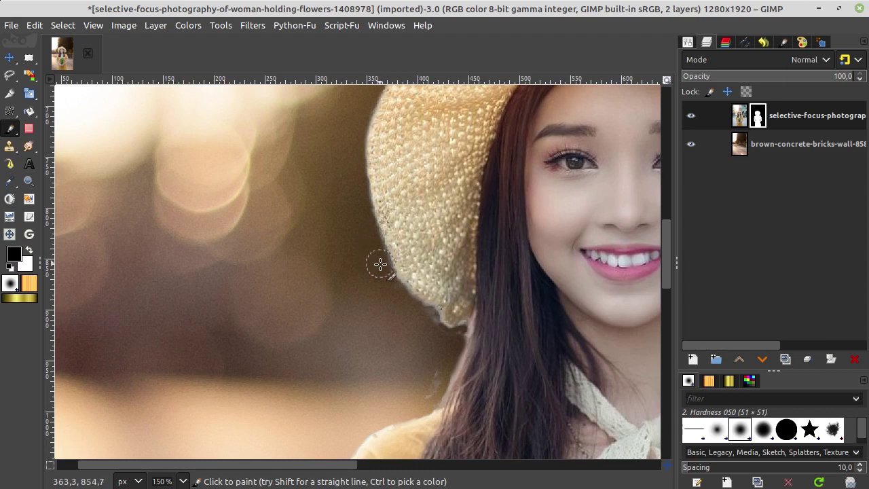
pyautogui.moveTo(399, 296)
pyautogui.mouseDown()
pyautogui.moveTo(440, 330)
pyautogui.moveTo(393, 278)
pyautogui.mouseUp()
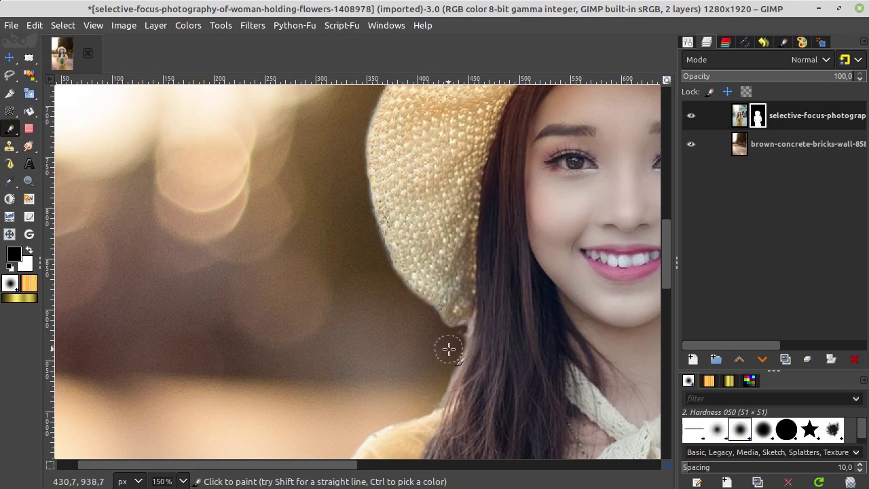
pyautogui.scroll(-5, 449, 350)
pyautogui.hscroll(2, 505, 160)
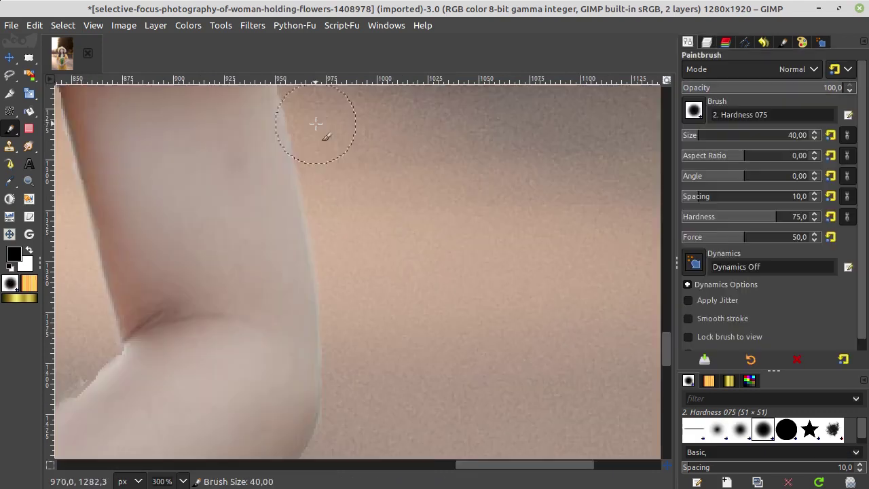
# Paint out the light specks below the sleeve, then restore its right edge in white.
pyautogui.scroll(5, 360, 204)
pyautogui.hscroll(-2, 407, 286)
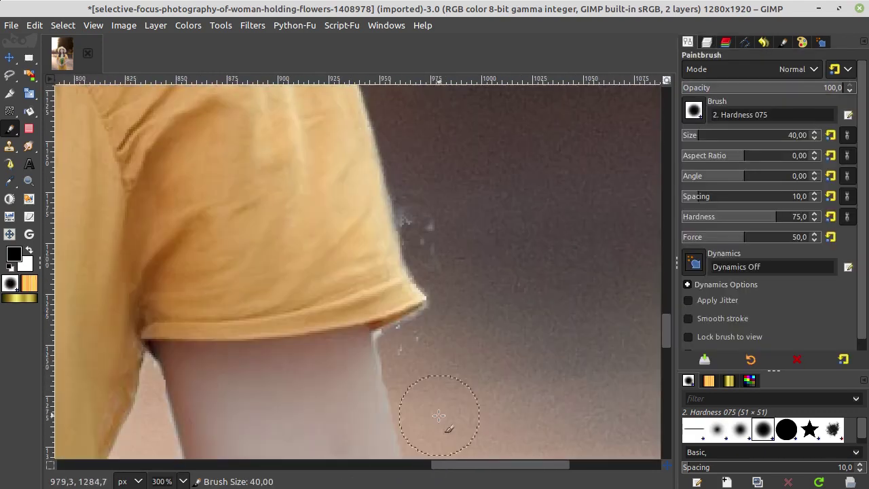
pyautogui.moveTo(430, 186)
pyautogui.mouseDown()
pyautogui.moveTo(441, 229)
pyautogui.moveTo(425, 186)
pyautogui.mouseUp()
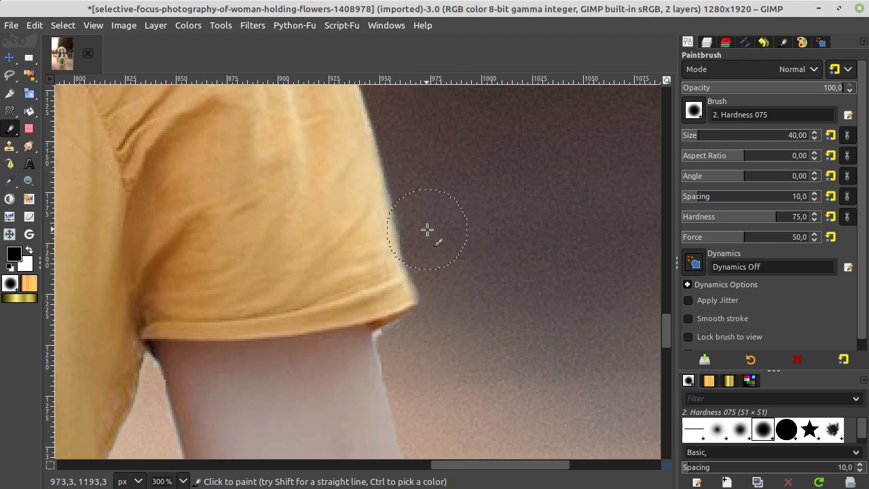
pyautogui.press('x')
pyautogui.moveTo(362, 232); pyautogui.dragTo(388, 293)
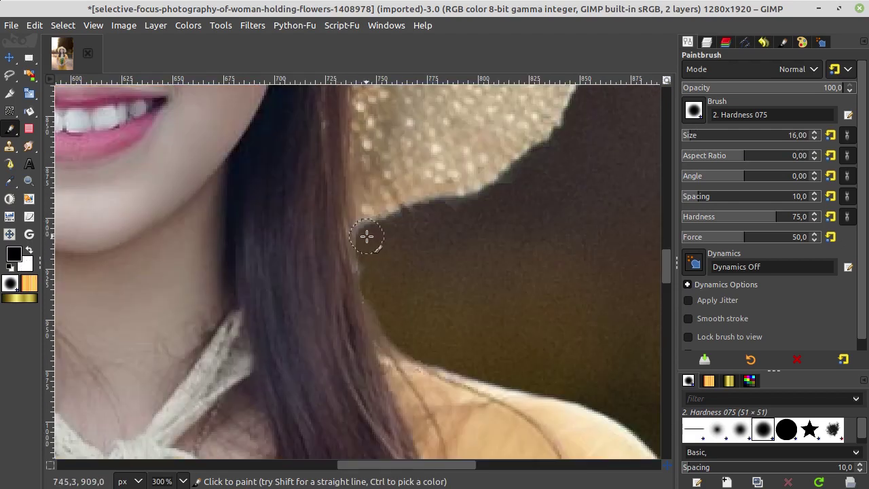
# Mask out the stray fringe beside the hair and the white haze along the hat's top.
pyautogui.moveTo(370, 234); pyautogui.dragTo(417, 218)
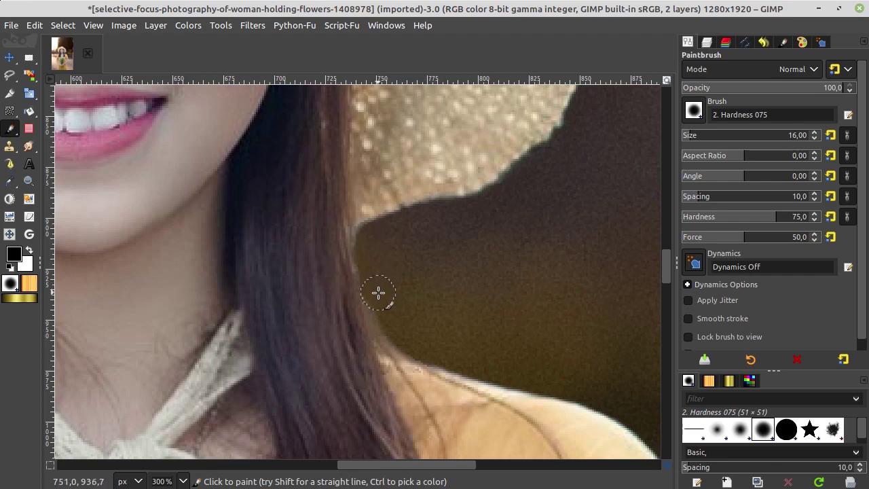
pyautogui.keyDown('ctrl'); pyautogui.scroll(-4, 509, 229); pyautogui.keyUp('ctrl')
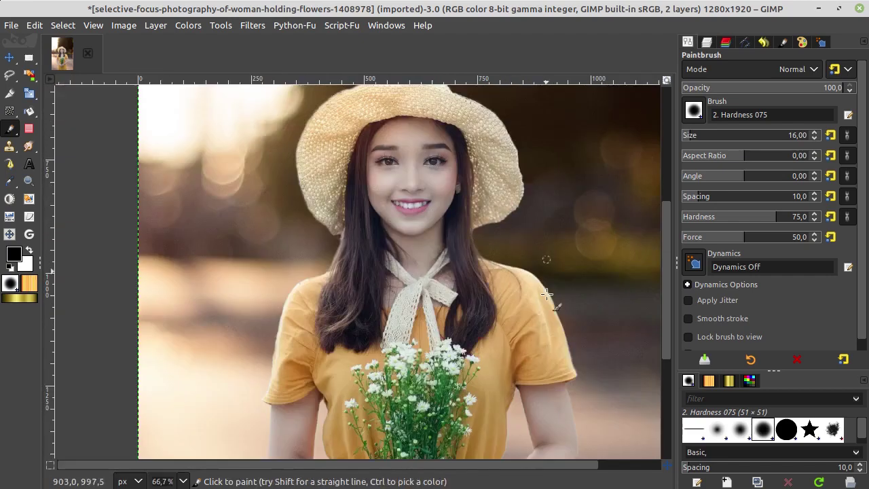
pyautogui.scroll(1, 547, 293)
pyautogui.scroll(4, 475, 244)
pyautogui.keyDown('ctrl'); pyautogui.scroll(4, 448, 244); pyautogui.keyUp('ctrl')
pyautogui.scroll(2, 421, 299)
pyautogui.scroll(-3, 412, 307)
pyautogui.scroll(-1, 423, 208)
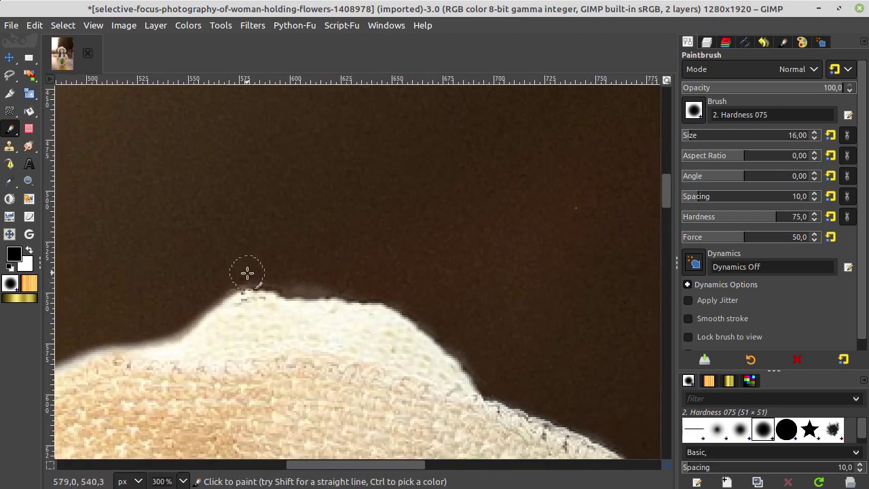
pyautogui.press('x')
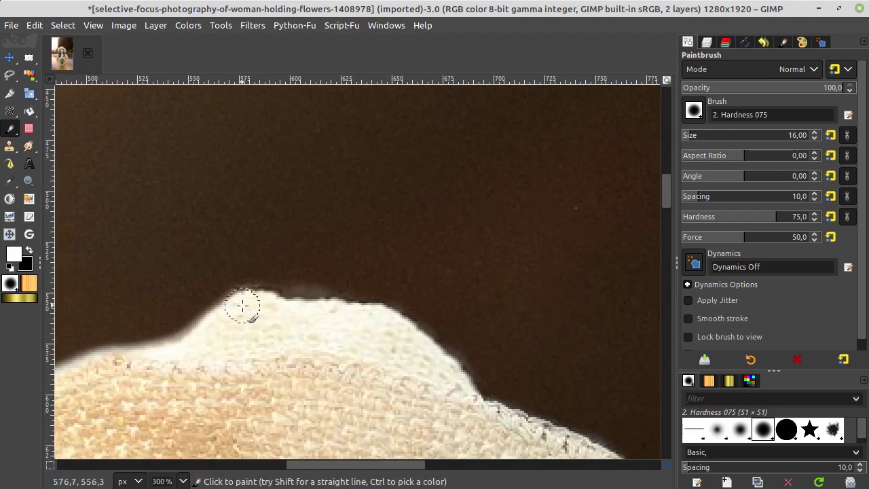
pyautogui.press('x')
pyautogui.moveTo(252, 288); pyautogui.dragTo(369, 287)
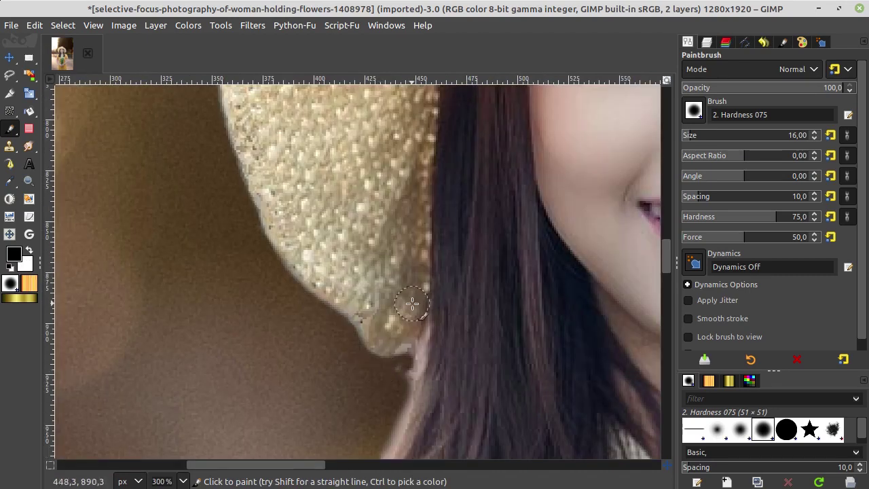
pyautogui.keyDown('ctrl'); pyautogui.scroll(-3, 407, 281); pyautogui.keyUp('ctrl')
pyautogui.keyDown('ctrl'); pyautogui.scroll(-2, 415, 261); pyautogui.keyUp('ctrl')
pyautogui.keyDown('ctrl'); pyautogui.scroll(-1, 441, 217); pyautogui.keyUp('ctrl')
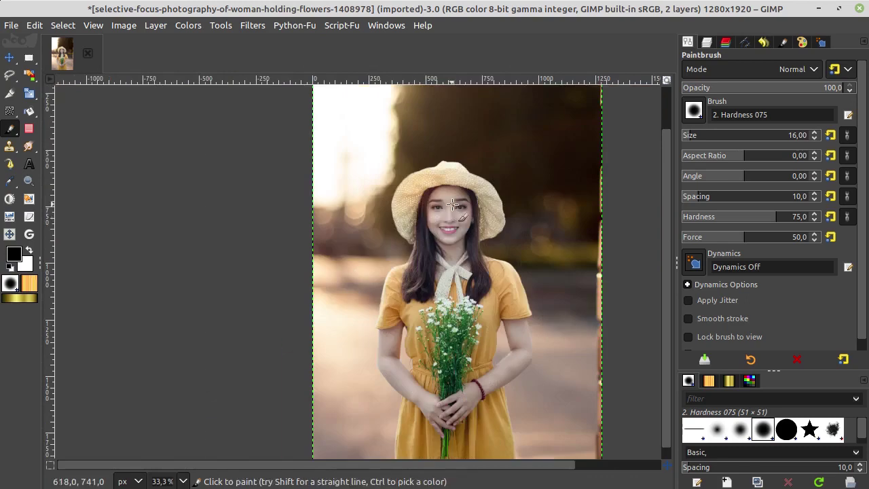
pyautogui.keyDown('ctrl'); pyautogui.scroll(4, 404, 354); pyautogui.keyUp('ctrl')
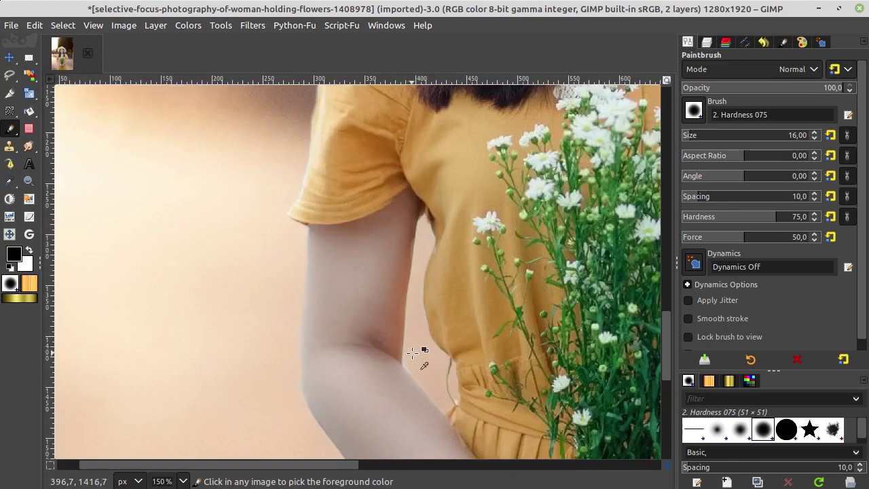
pyautogui.keyDown('ctrl'); pyautogui.scroll(3, 440, 317); pyautogui.keyUp('ctrl')
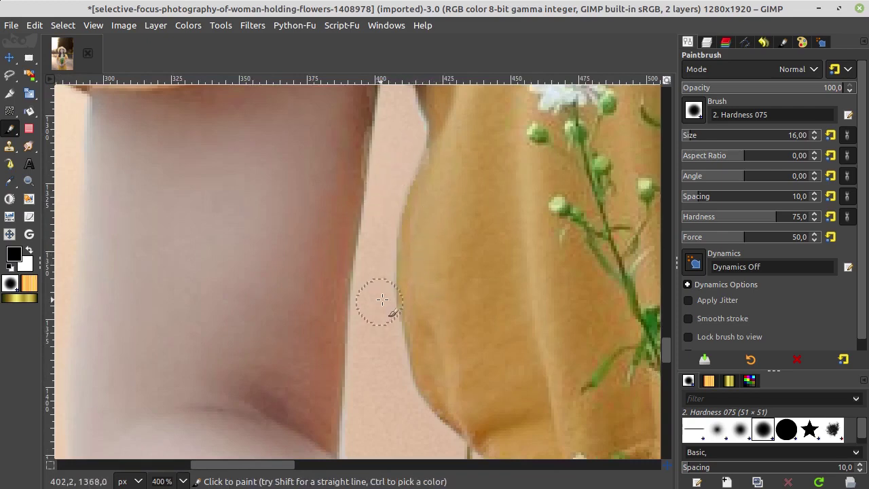
pyautogui.keyDown('ctrl'); pyautogui.scroll(-2, 438, 332); pyautogui.keyUp('ctrl')
pyautogui.hscroll(2, 335, 285)
pyautogui.hscroll(2, 237, 279)
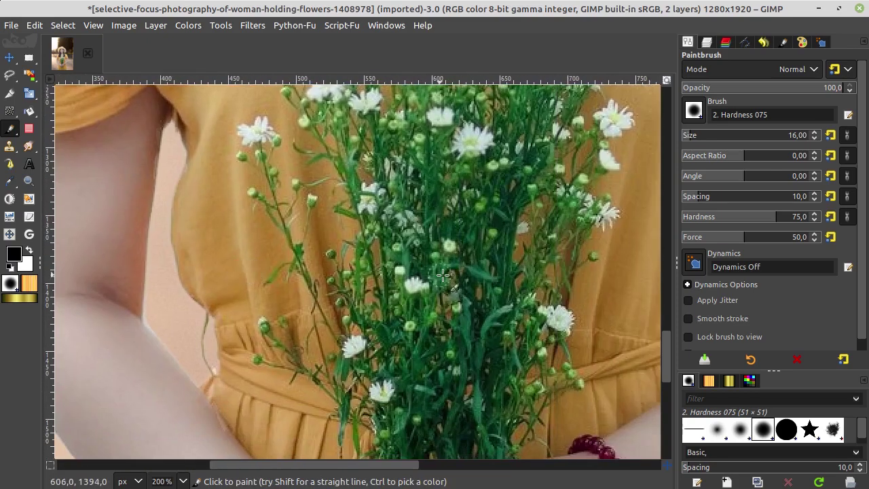
pyautogui.hscroll(4, 150, 277)
pyautogui.keyDown('ctrl'); pyautogui.click(474, 246); pyautogui.keyUp('ctrl')
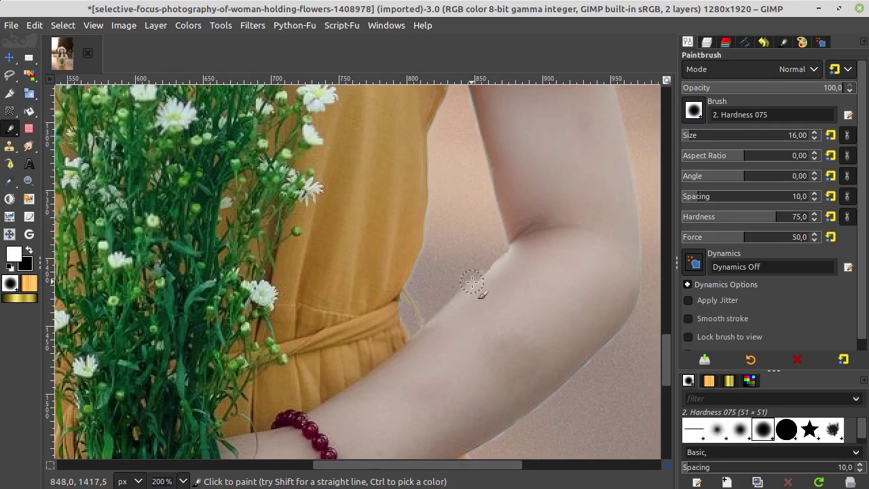
pyautogui.scroll(3, 475, 286)
pyautogui.scroll(-5, 476, 285)
pyautogui.keyDown('ctrl'); pyautogui.scroll(2, 459, 202); pyautogui.keyUp('ctrl')
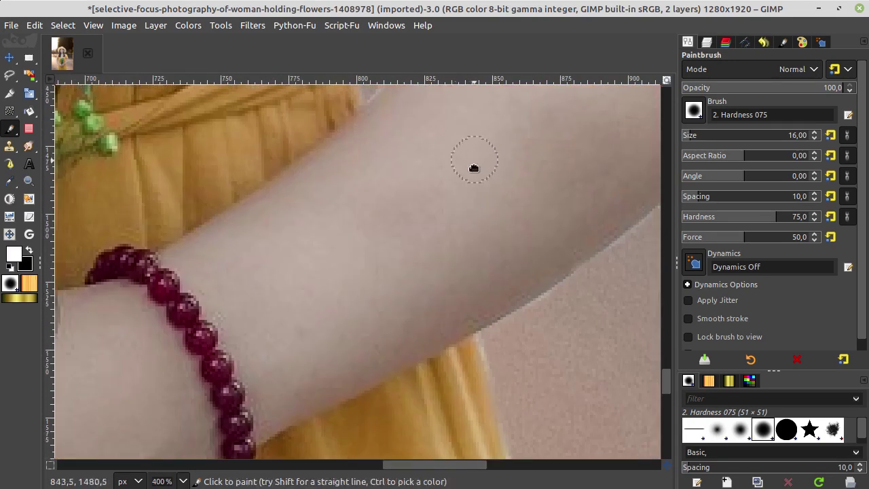
pyautogui.scroll(5, 469, 197)
pyautogui.press('x')
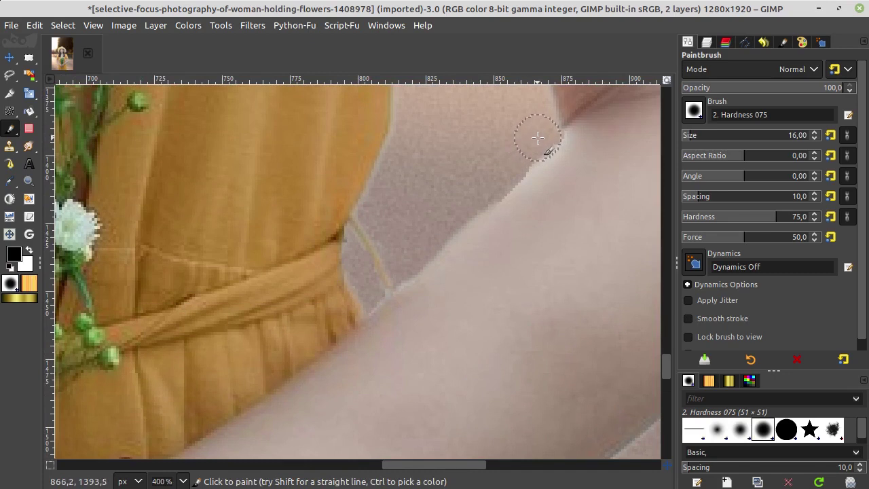
pyautogui.keyDown('ctrl'); pyautogui.scroll(-4, 567, 180); pyautogui.keyUp('ctrl')
pyautogui.keyDown('ctrl'); pyautogui.scroll(4, 567, 180); pyautogui.keyUp('ctrl')
pyautogui.hscroll(3, 590, 185)
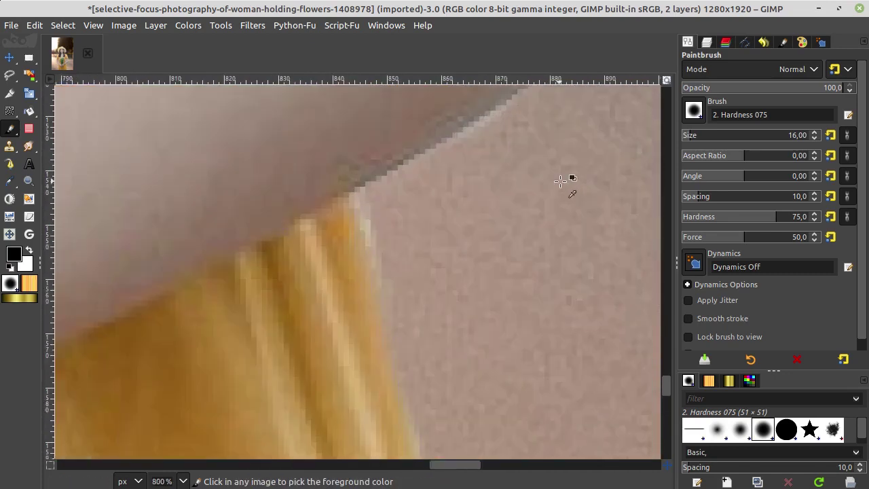
pyautogui.keyDown('ctrl'); pyautogui.scroll(2, 571, 172); pyautogui.keyUp('ctrl')
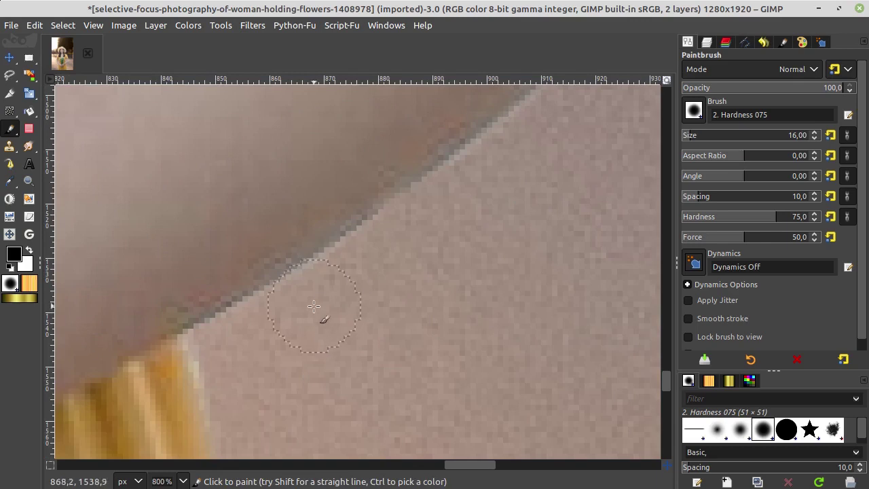
pyautogui.keyDown('ctrl'); pyautogui.scroll(-6, 512, 152); pyautogui.keyUp('ctrl')
pyautogui.scroll(-1, 510, 157)
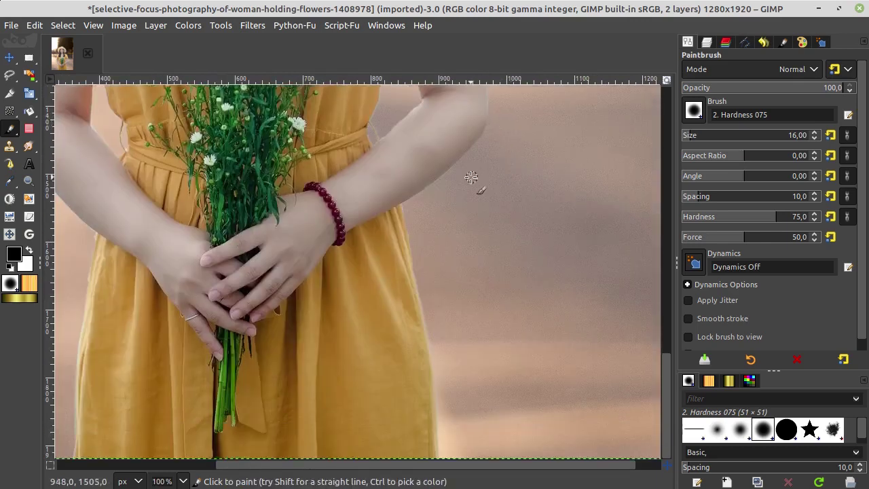
pyautogui.keyDown('ctrl'); pyautogui.scroll(-2, 471, 177); pyautogui.keyUp('ctrl')
pyautogui.scroll(3, 420, 183)
pyautogui.scroll(2, 407, 217)
pyautogui.keyDown('ctrl'); pyautogui.scroll(-1, 391, 245); pyautogui.keyUp('ctrl')
pyautogui.scroll(3, 414, 275)
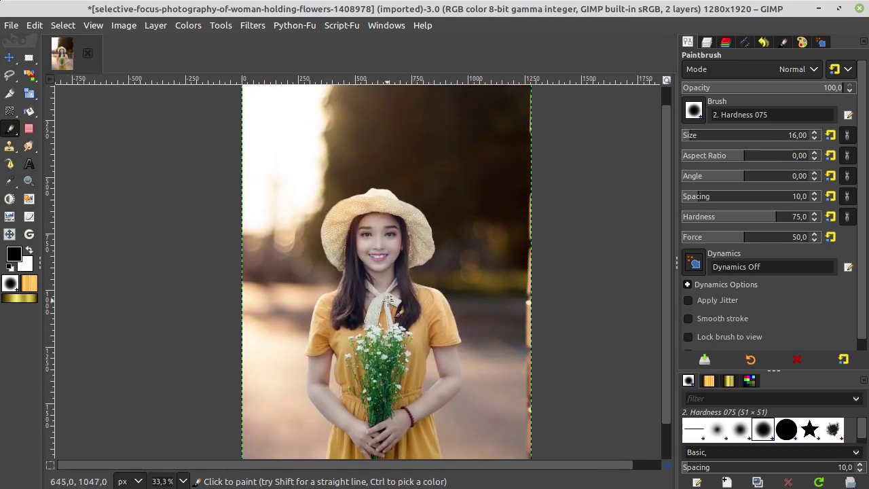
pyautogui.keyDown('ctrl'); pyautogui.scroll(3, 388, 299); pyautogui.keyUp('ctrl')
pyautogui.keyDown('ctrl'); pyautogui.scroll(4, 285, 234); pyautogui.keyUp('ctrl')
pyautogui.press('x')
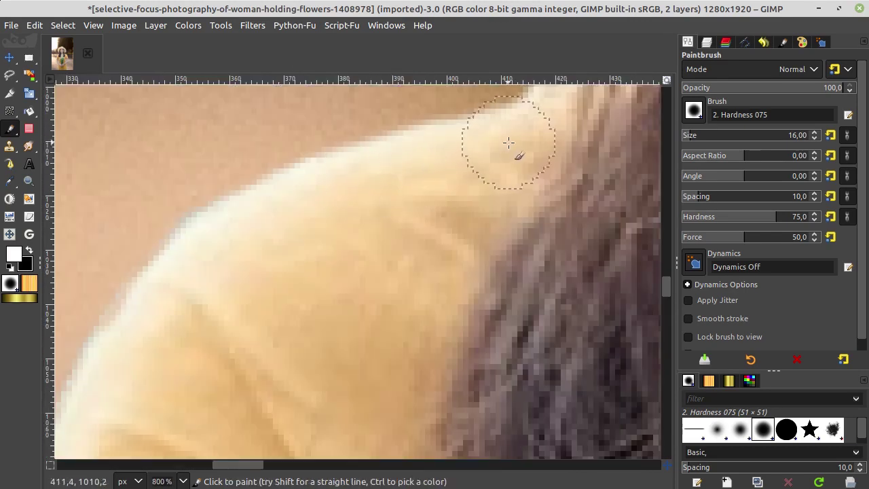
pyautogui.keyDown('ctrl'); pyautogui.scroll(-3, 375, 159); pyautogui.keyUp('ctrl')
pyautogui.keyDown('ctrl'); pyautogui.scroll(-1, 470, 160); pyautogui.keyUp('ctrl')
pyautogui.keyDown('ctrl'); pyautogui.scroll(-1, 484, 151); pyautogui.keyUp('ctrl')
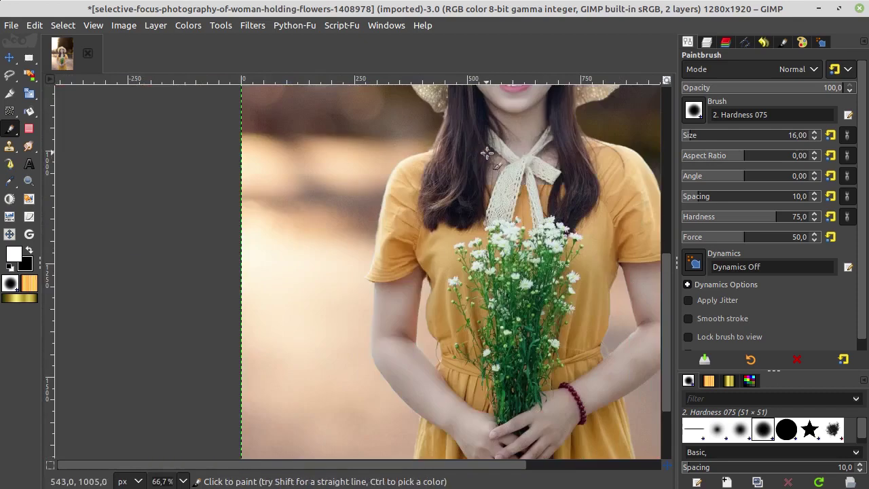
pyautogui.scroll(2, 417, 180)
pyautogui.keyDown('ctrl'); pyautogui.scroll(-2, 392, 188); pyautogui.keyUp('ctrl')
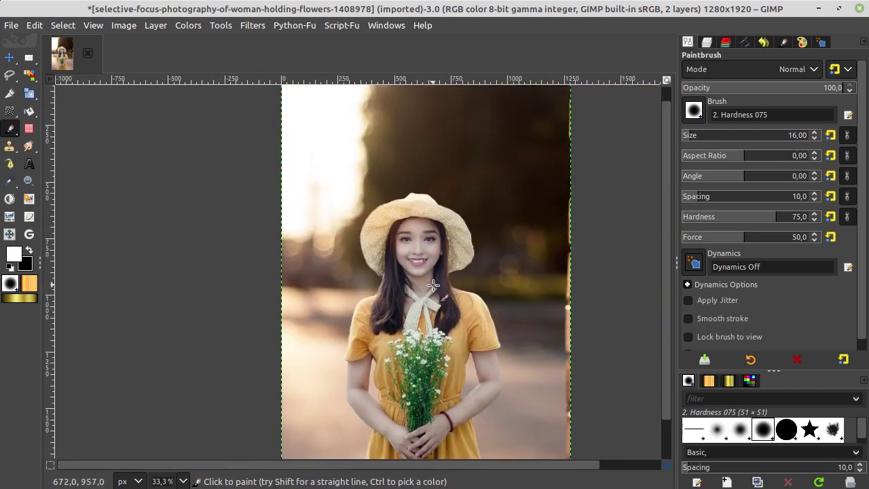
pyautogui.press('ctrl')
pyautogui.keyDown('ctrl'); pyautogui.scroll(-1, 427, 293); pyautogui.keyUp('ctrl')
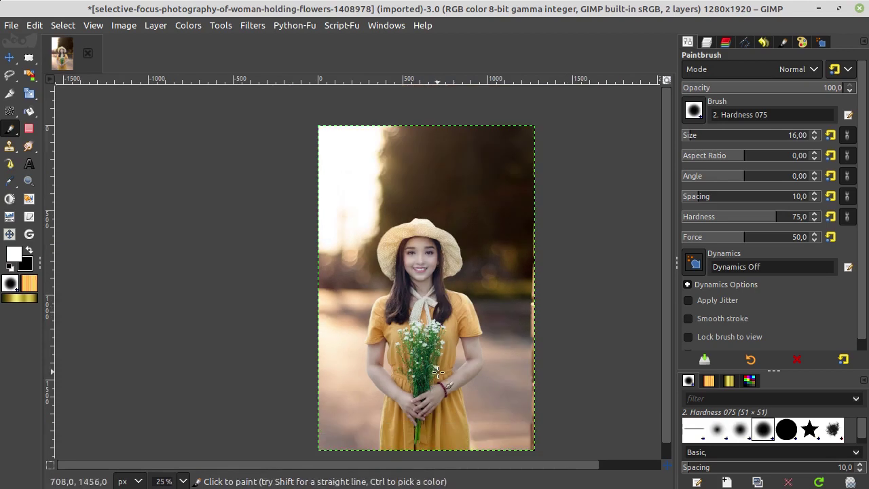
pyautogui.keyDown('ctrl'); pyautogui.scroll(2, 438, 370); pyautogui.keyUp('ctrl')
pyautogui.keyDown('ctrl'); pyautogui.scroll(2, 472, 371); pyautogui.keyUp('ctrl')
pyautogui.keyDown('ctrl'); pyautogui.scroll(1, 478, 369); pyautogui.keyUp('ctrl')
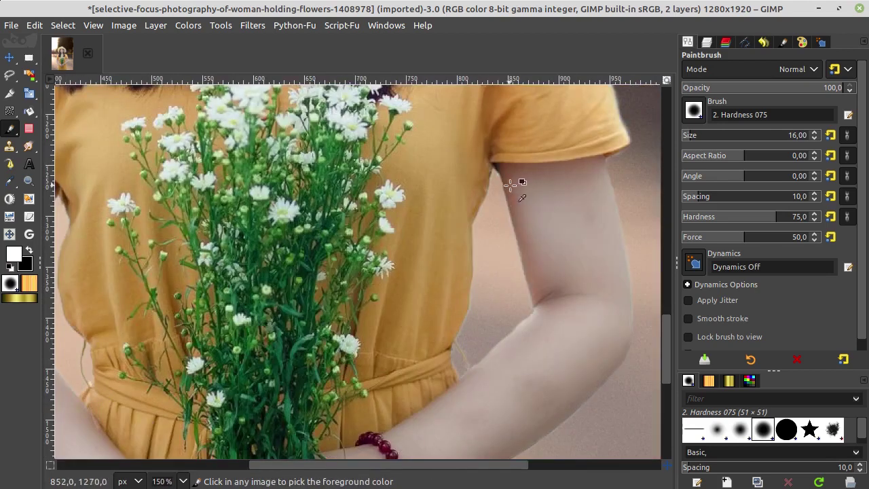
pyautogui.keyDown('ctrl'); pyautogui.scroll(-1, 387, 250); pyautogui.keyUp('ctrl')
pyautogui.keyDown('ctrl'); pyautogui.scroll(-2, 380, 245); pyautogui.keyUp('ctrl')
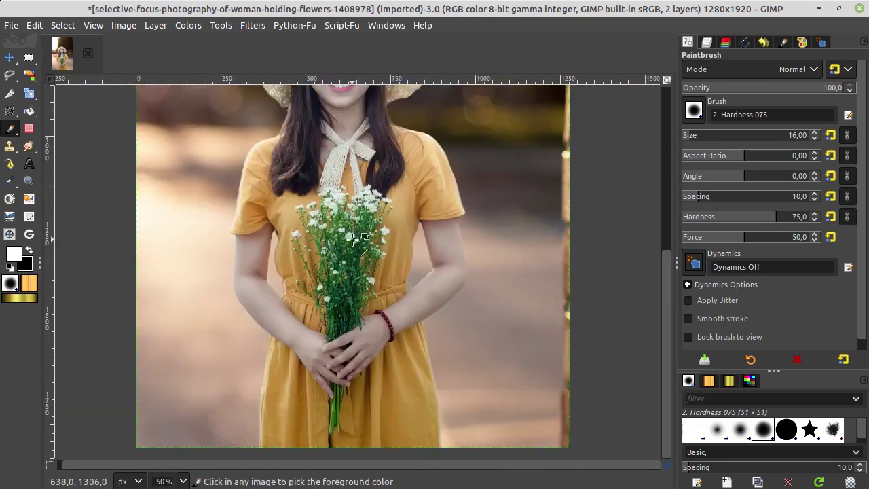
pyautogui.scroll(3, 377, 210)
pyautogui.scroll(1, 376, 205)
pyautogui.keyDown('ctrl'); pyautogui.scroll(-1, 374, 206); pyautogui.keyUp('ctrl')
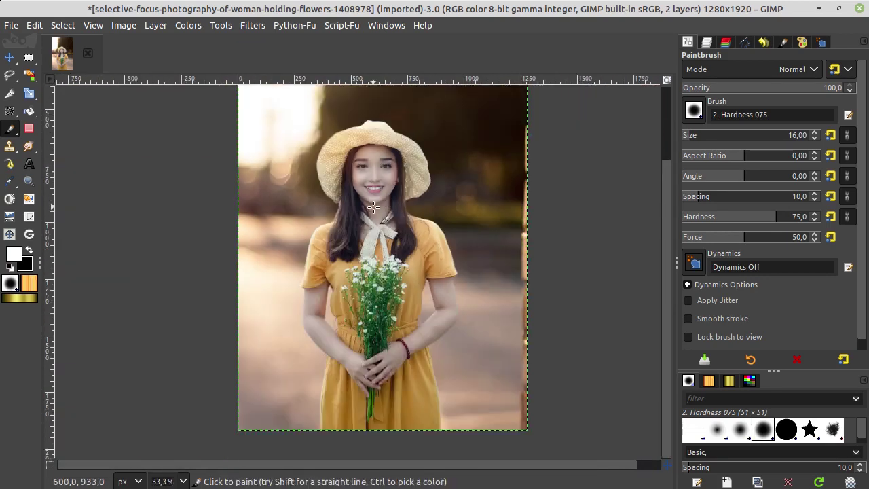
pyautogui.moveTo(374, 207); pyautogui.dragTo(385, 302)
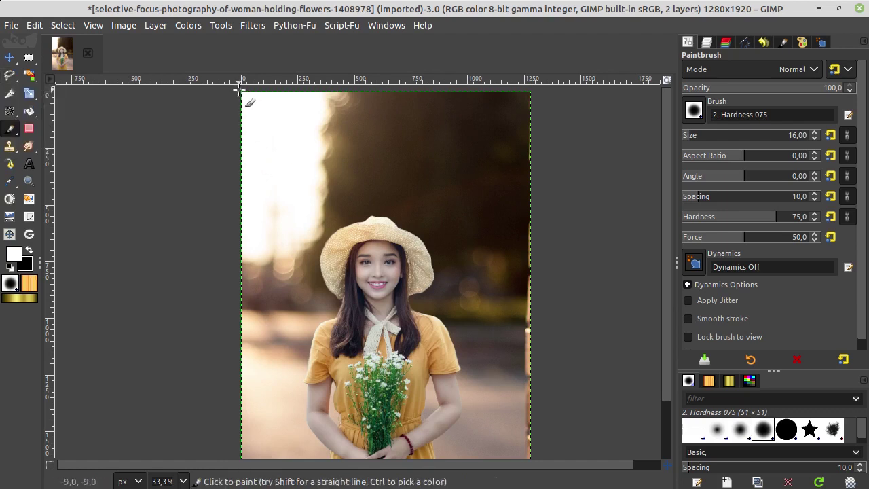
pyautogui.scroll(-2, 415, 198)
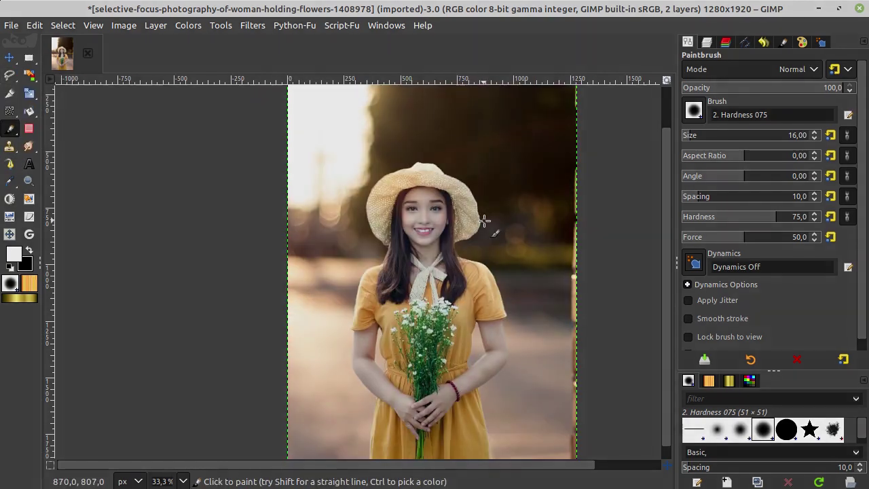